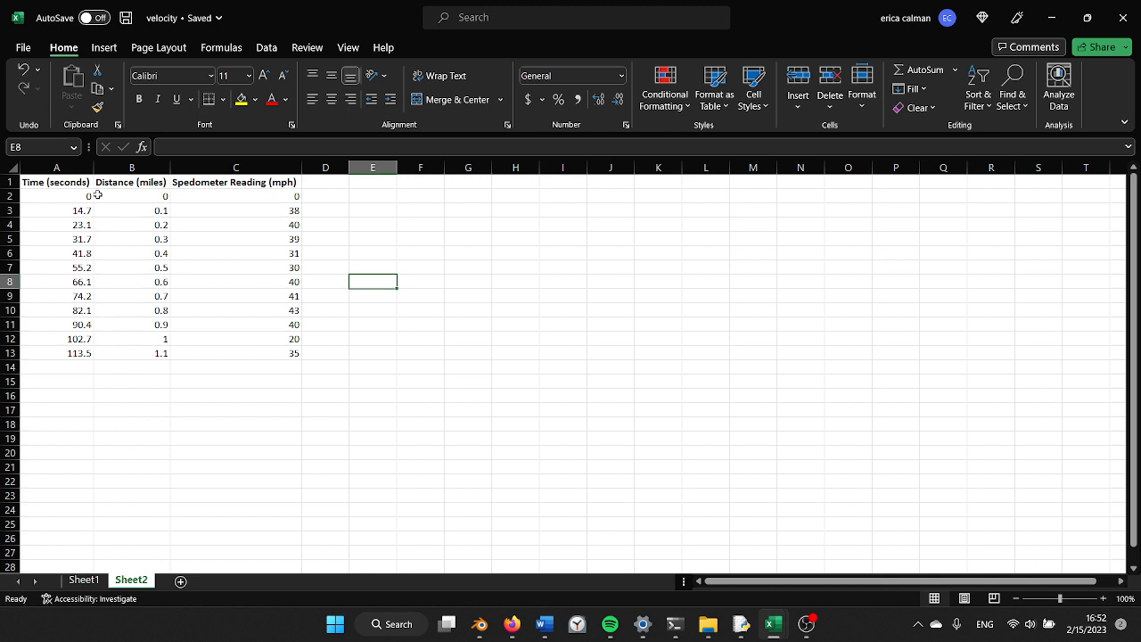
Open the velocity_demo video from the Physics Lectures folder, skip ahead to about 1:10 and pause playback
left_click(84, 437)
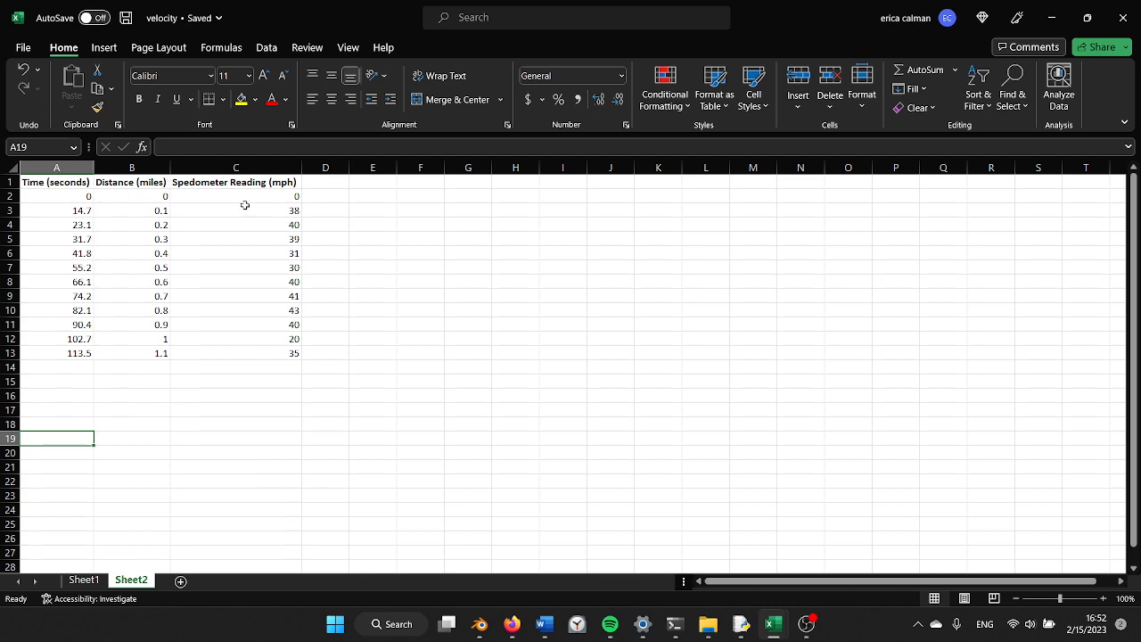
left_click(709, 624)
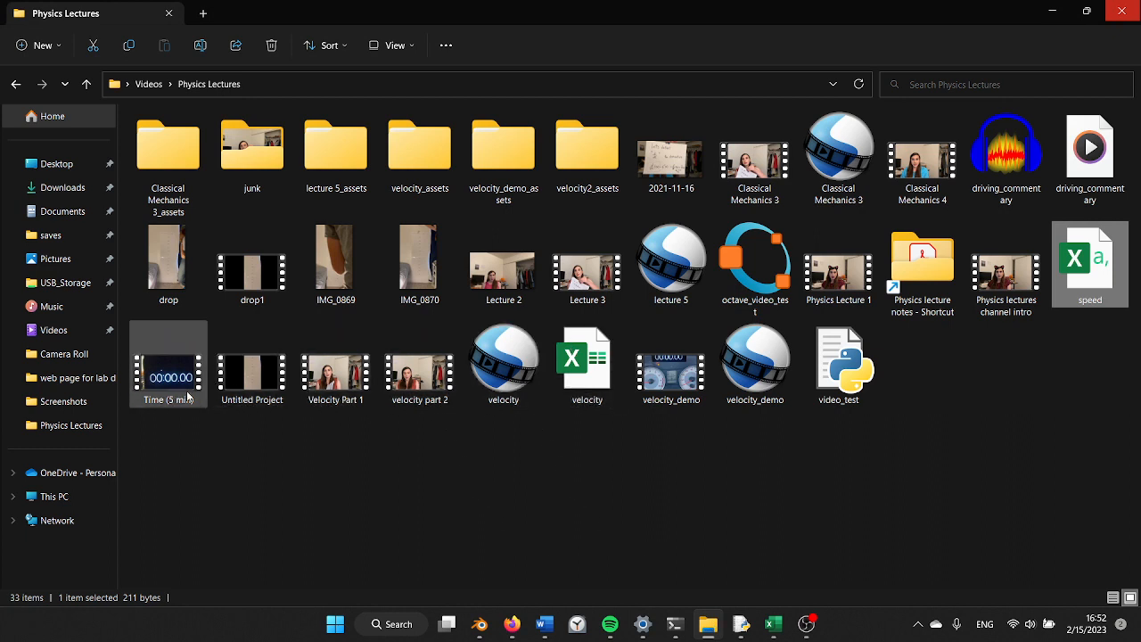
left_click(676, 380)
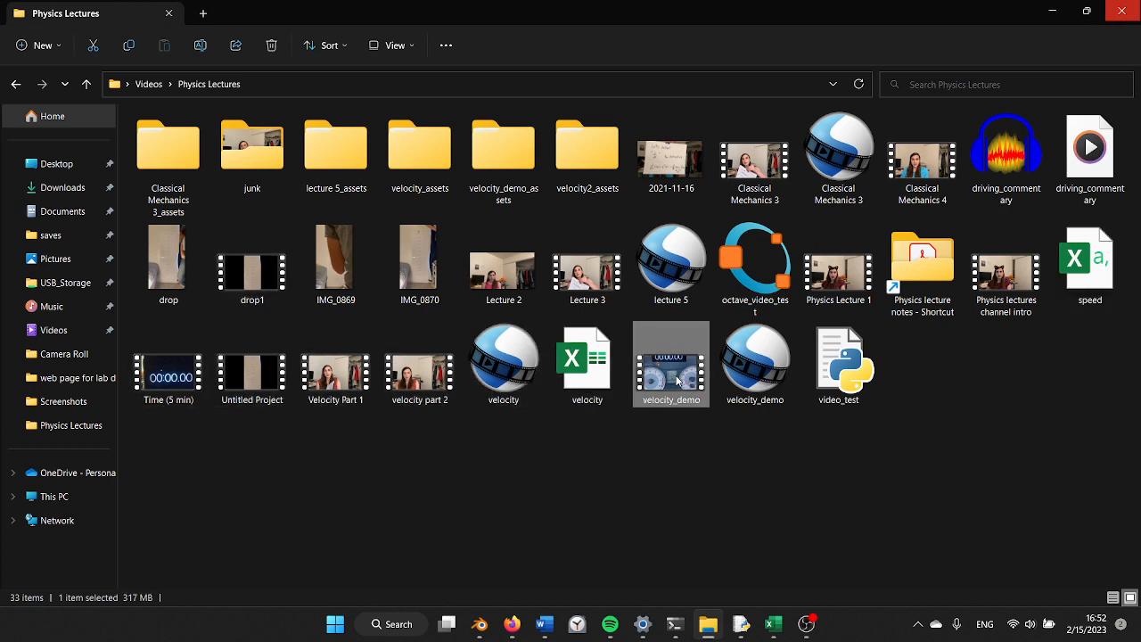
double_click(677, 379)
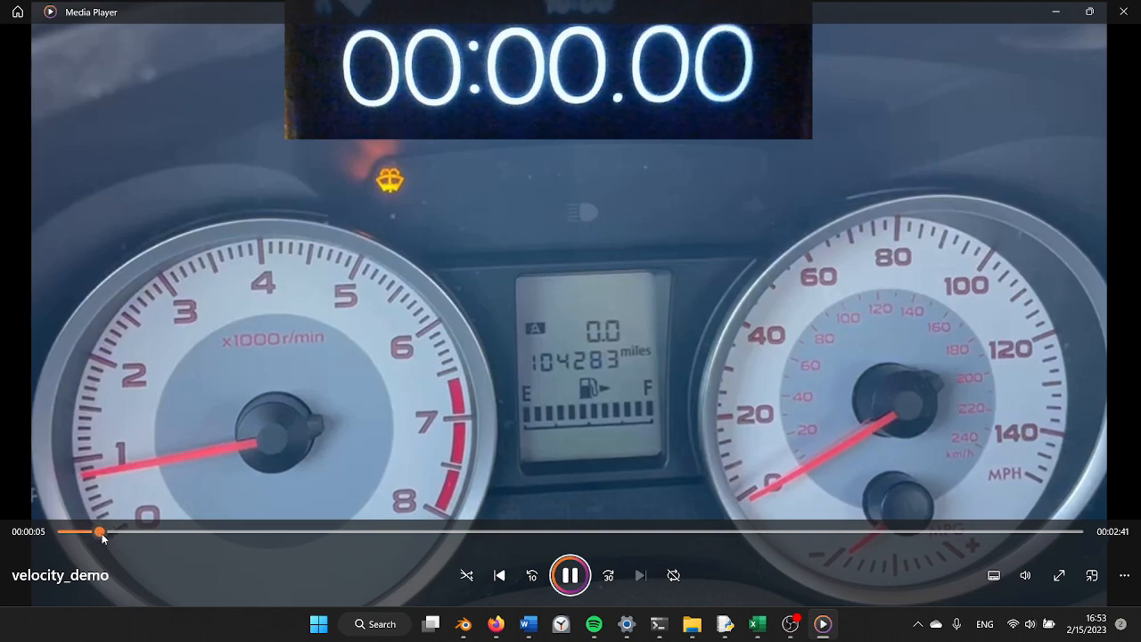
left_click_drag(103, 538, 483, 497)
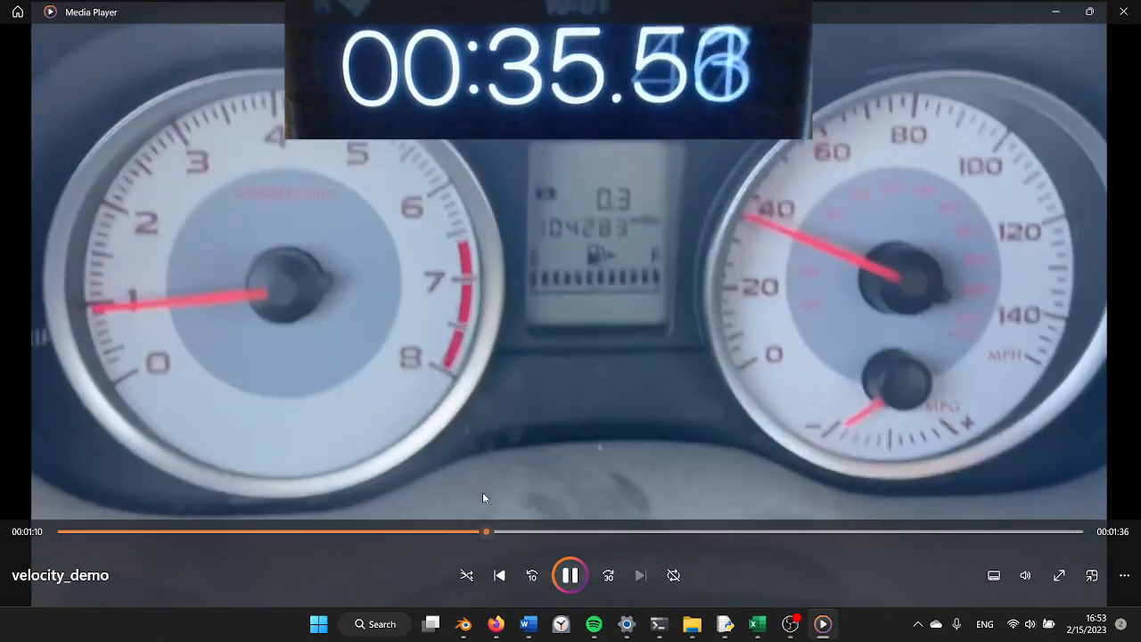
left_click(569, 575)
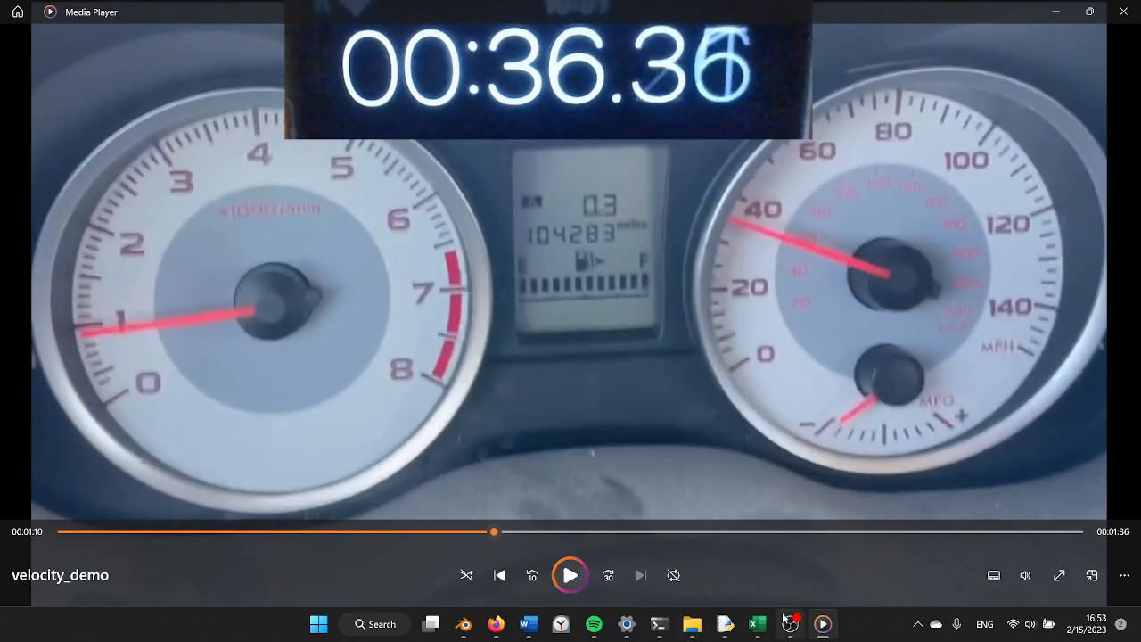
Switch back to the velocity workbook in Excel
mouse_move(757, 624)
left_click(809, 552)
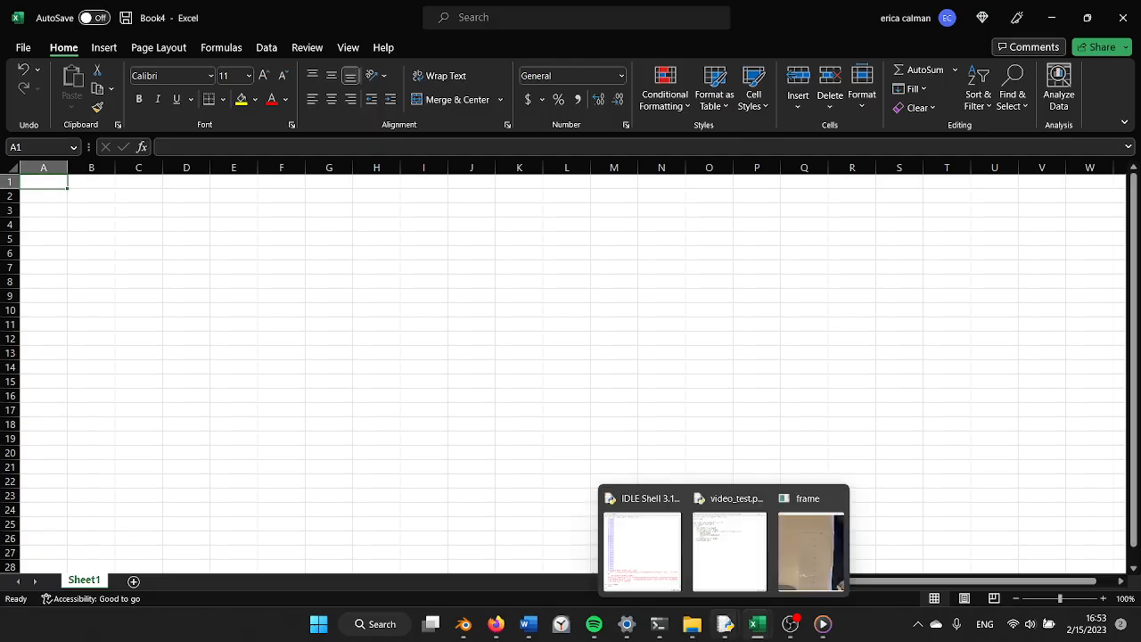
left_click(713, 557)
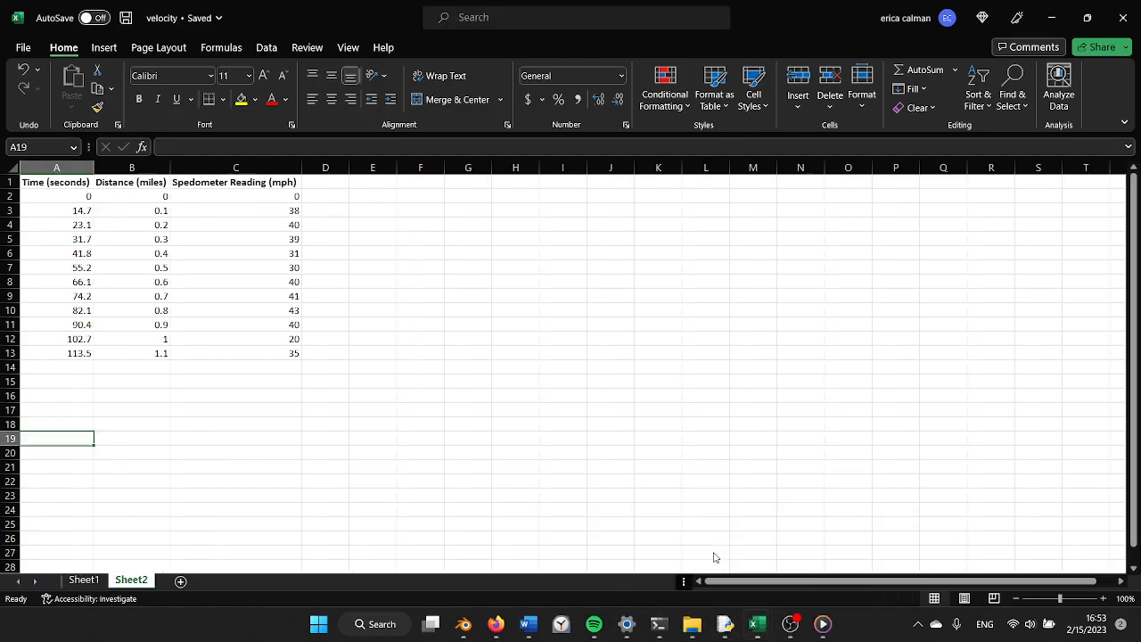
Examine the time, distance and speedometer reading columns and their headers on Sheet2
left_click(258, 226)
left_click(371, 212)
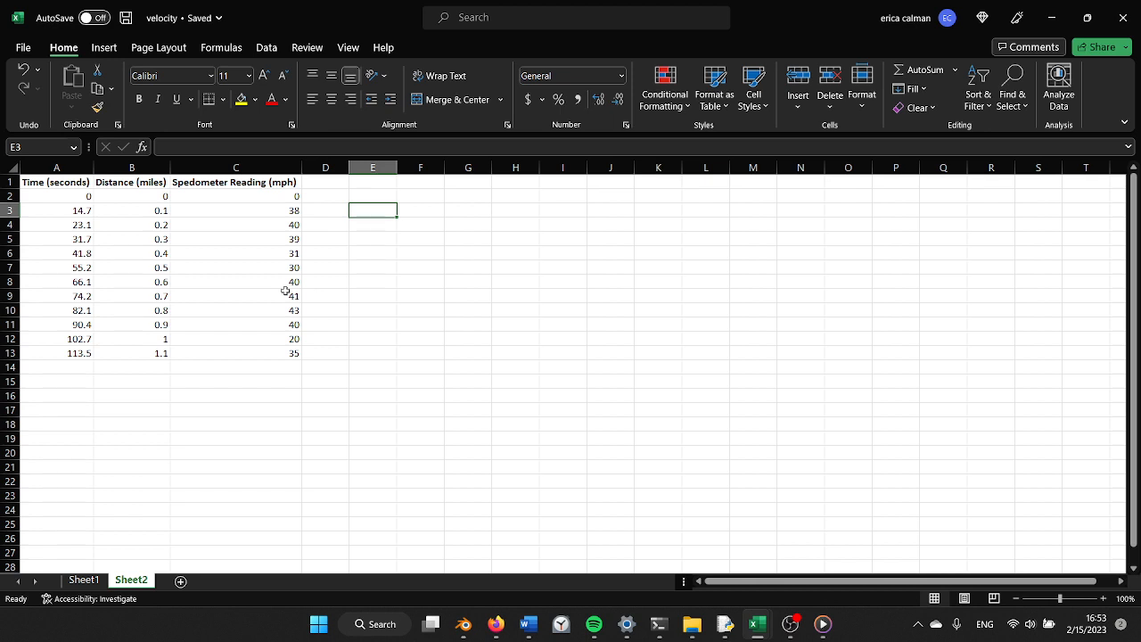
left_click(470, 239)
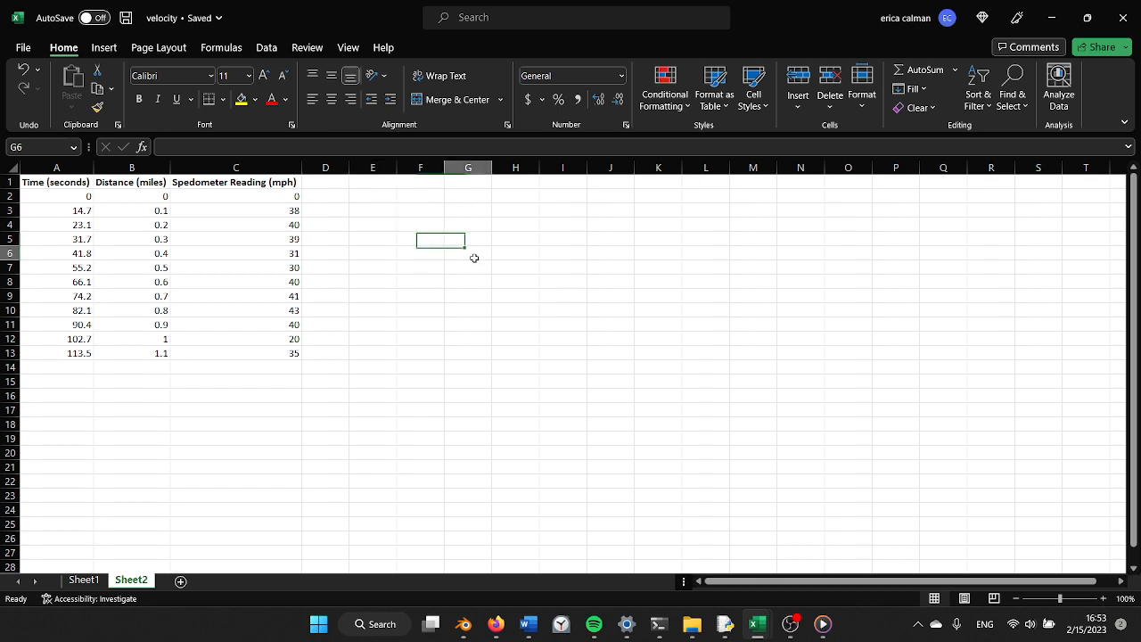
left_click(473, 257)
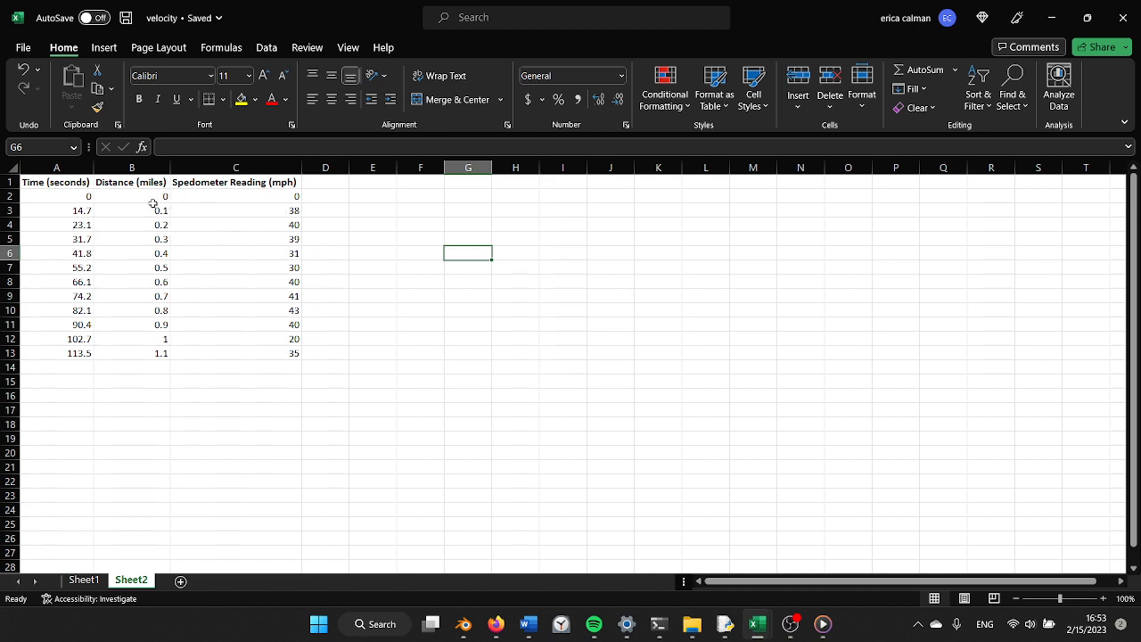
left_click(214, 193)
left_click(90, 197)
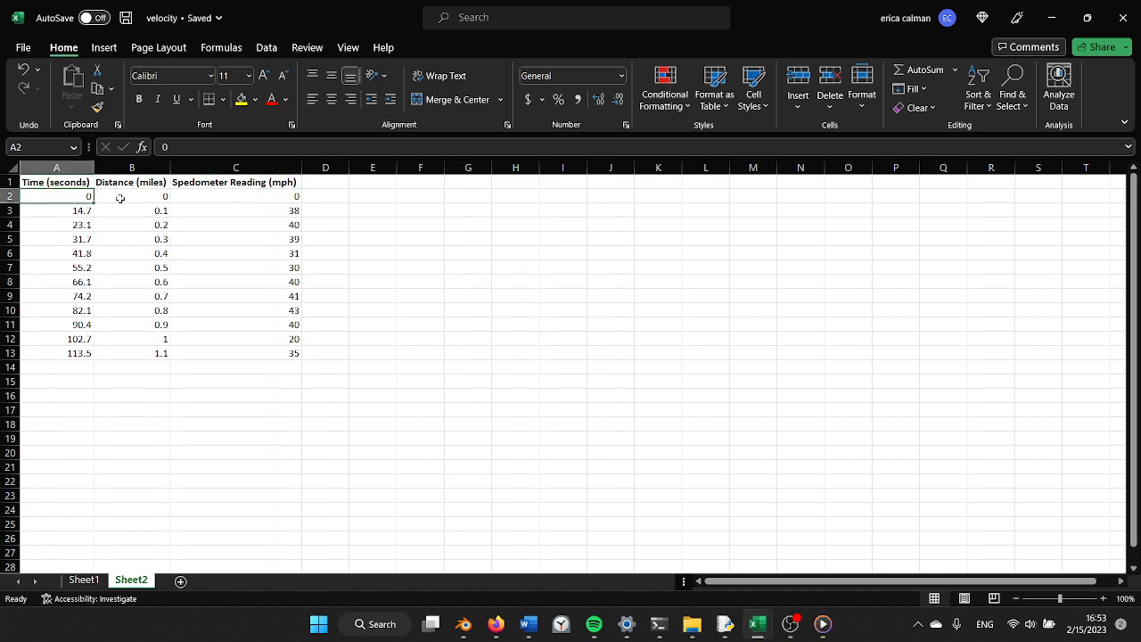
left_click(120, 198)
left_click(60, 196)
left_click(97, 201)
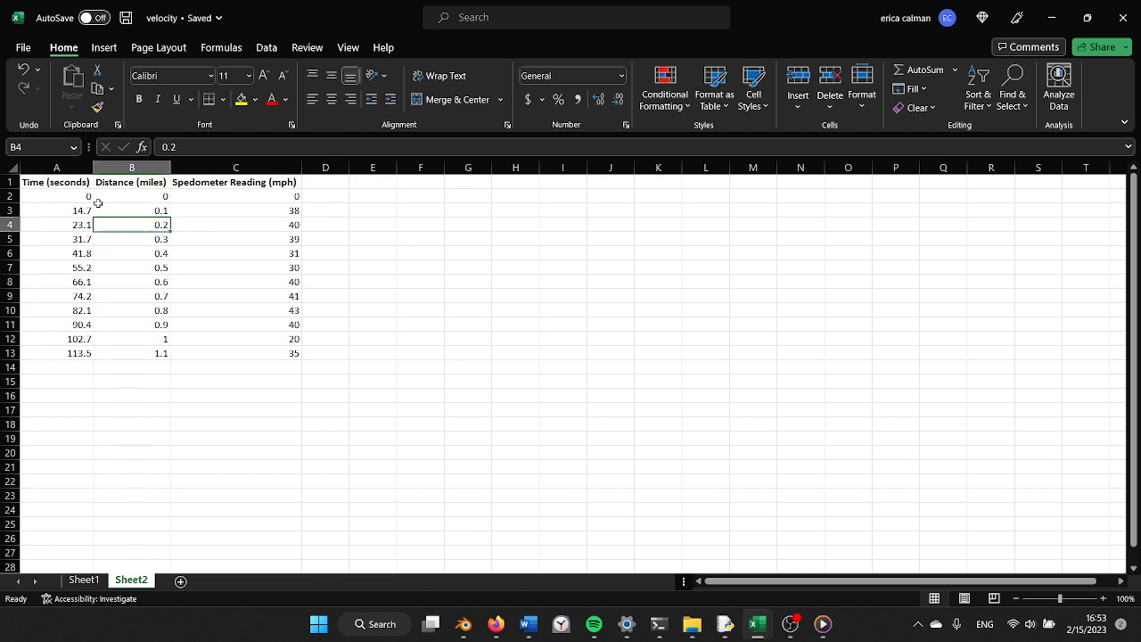
left_click(85, 194)
left_click(61, 181)
left_click(107, 223)
left_click(51, 182)
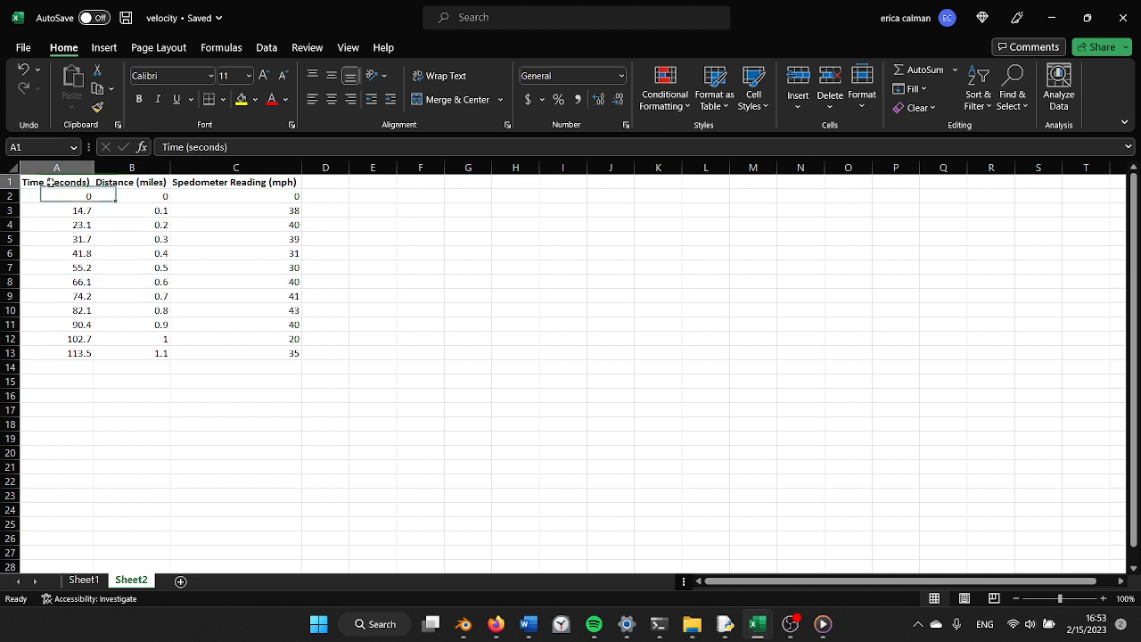
left_click(131, 184)
left_click(179, 239)
left_click(181, 257)
left_click(267, 192)
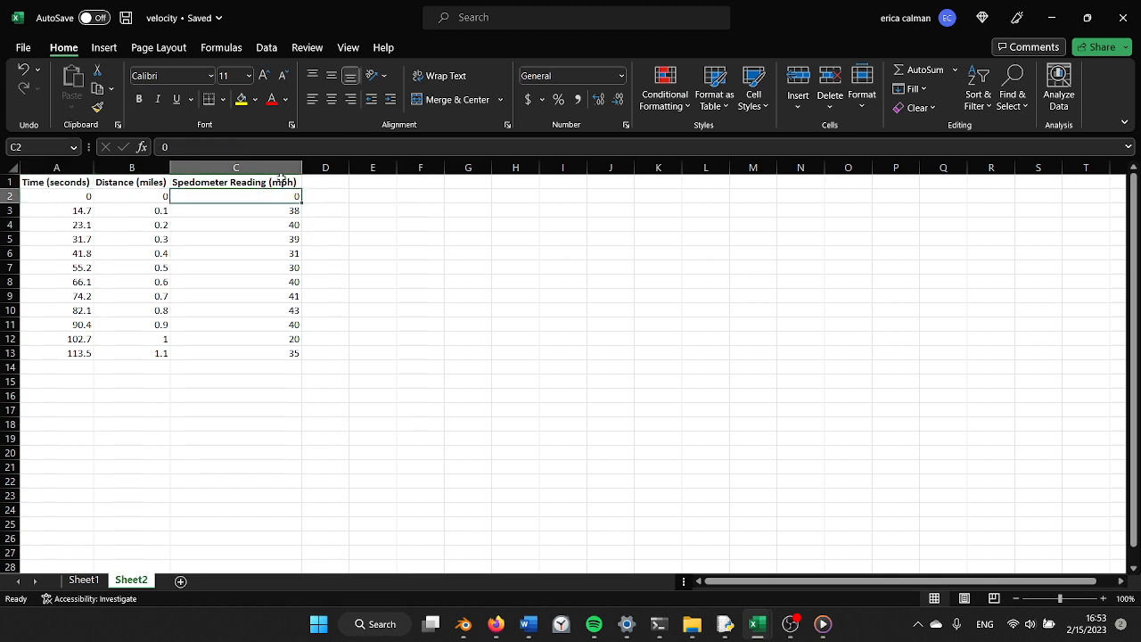
left_click(64, 192)
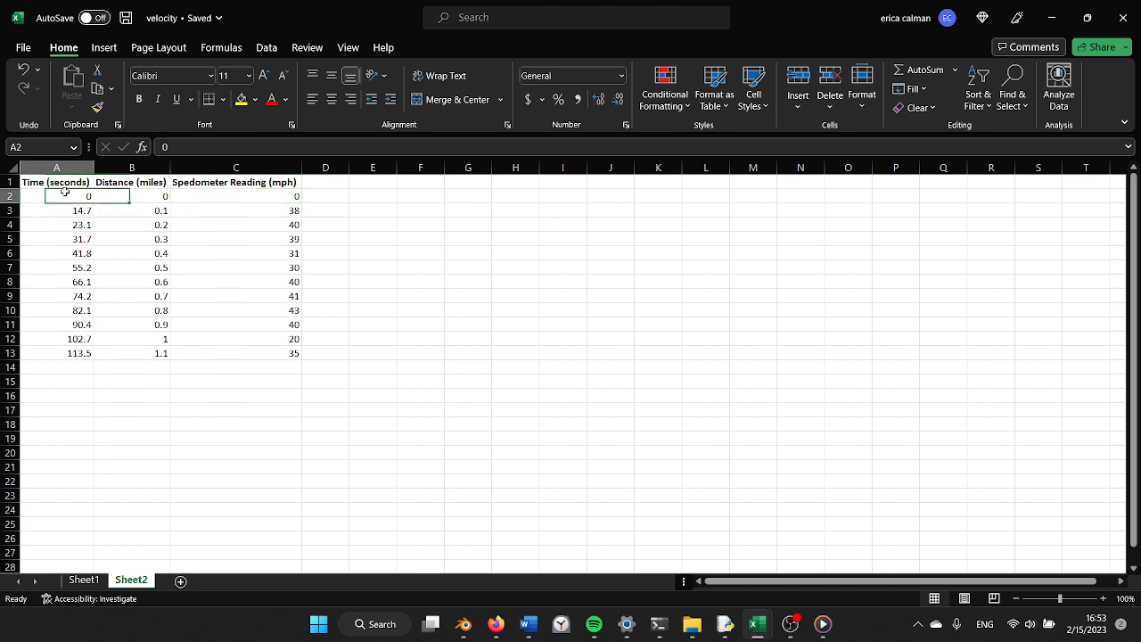
left_click_drag(64, 192, 255, 351)
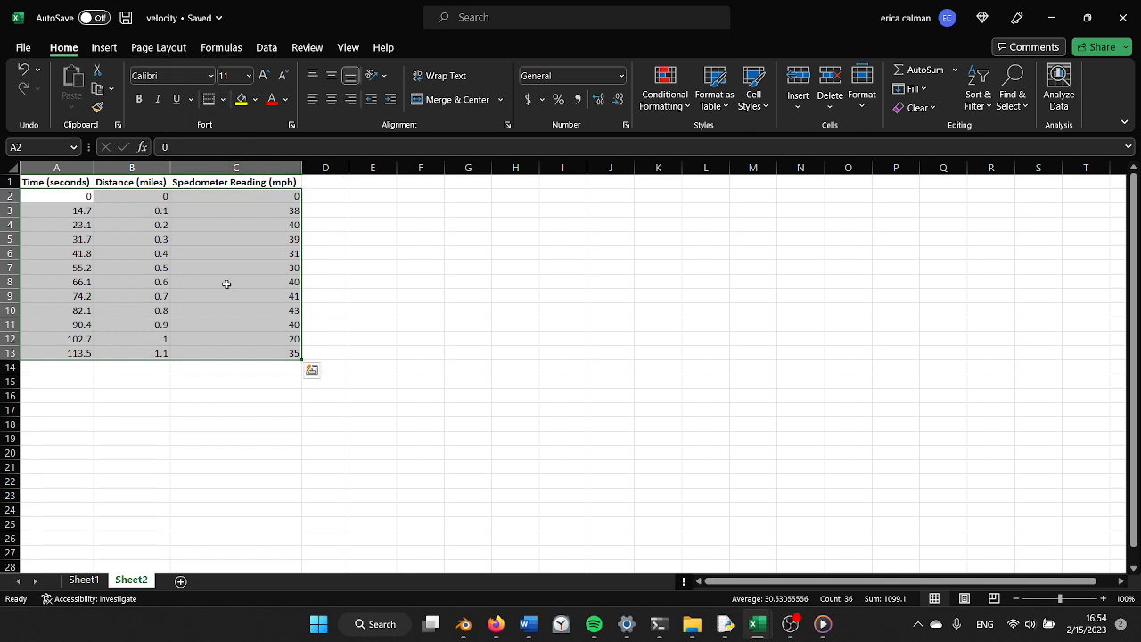
left_click(52, 196)
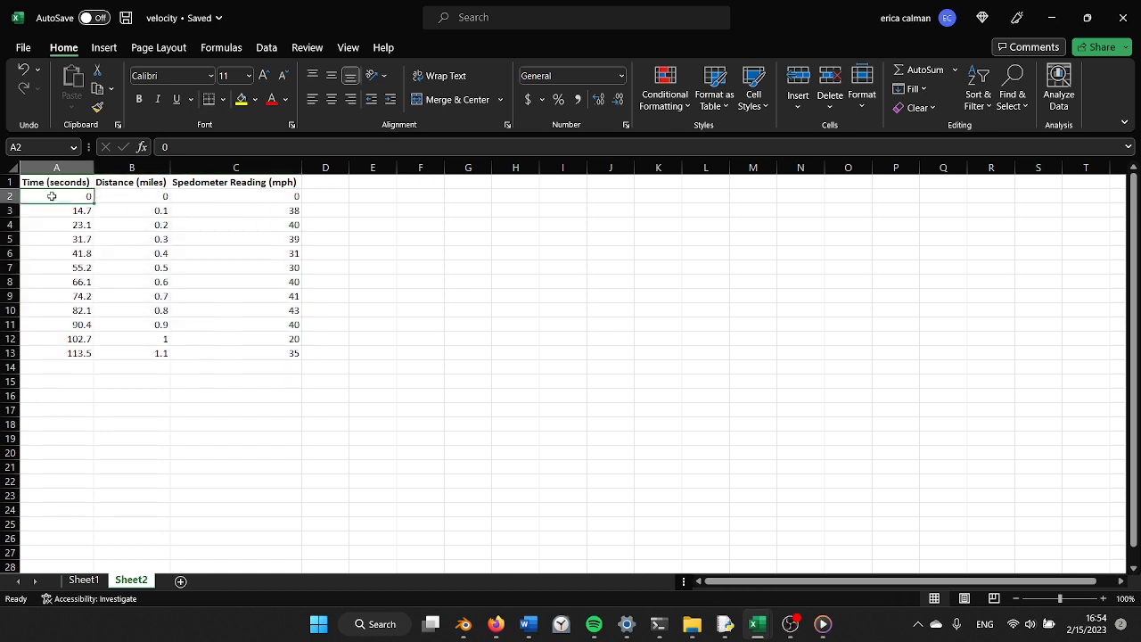
double_click(52, 196)
left_click_drag(287, 355, 41, 196)
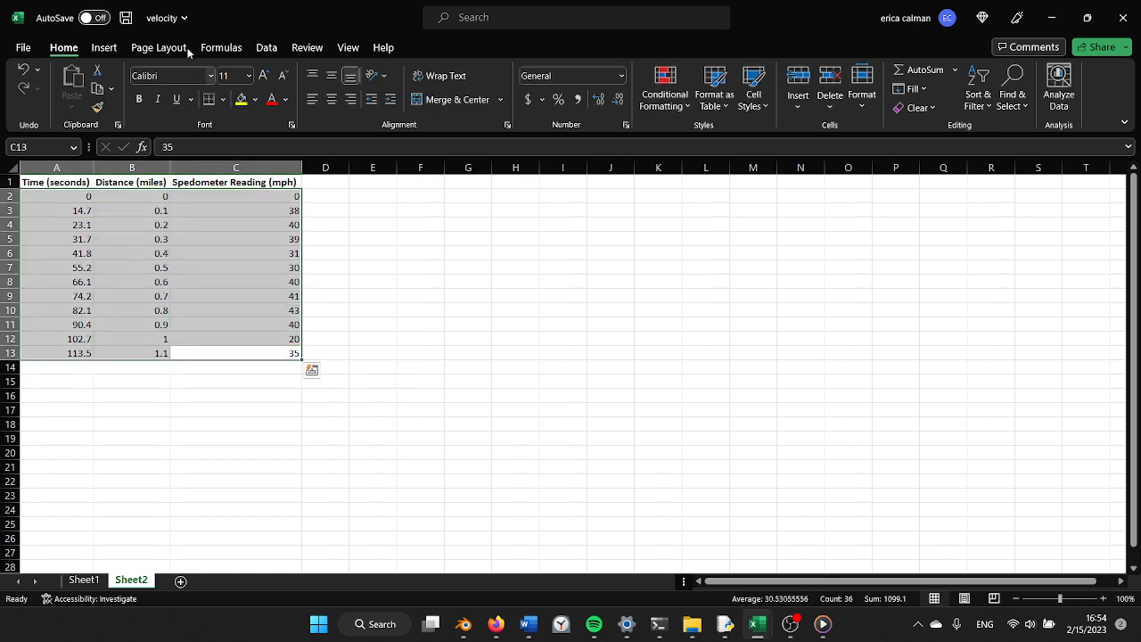
left_click(104, 47)
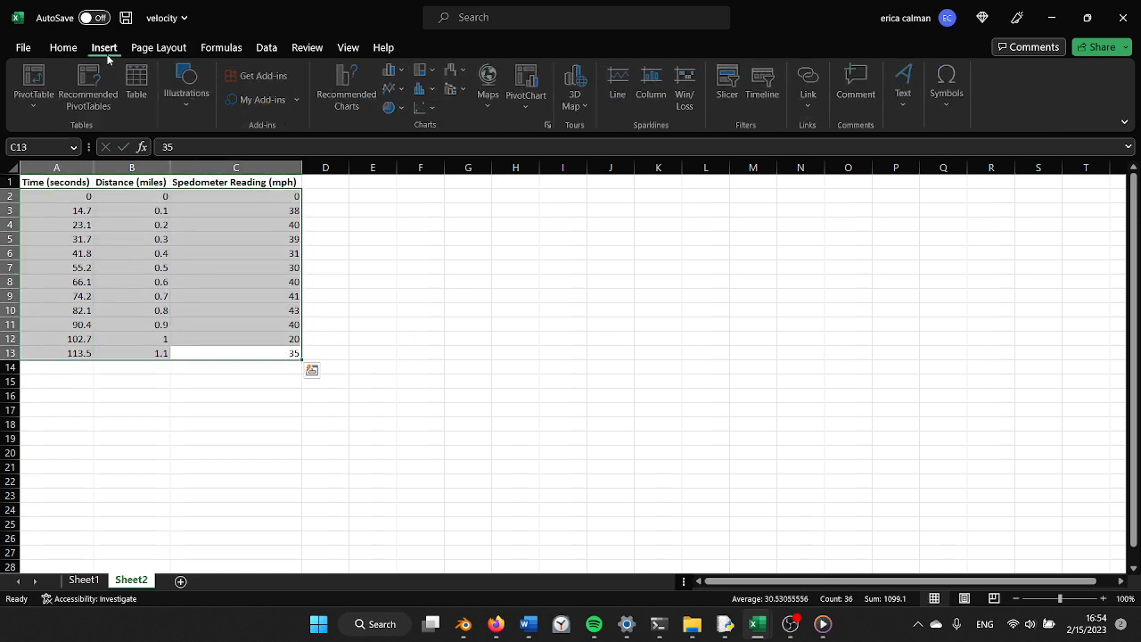
left_click(428, 108)
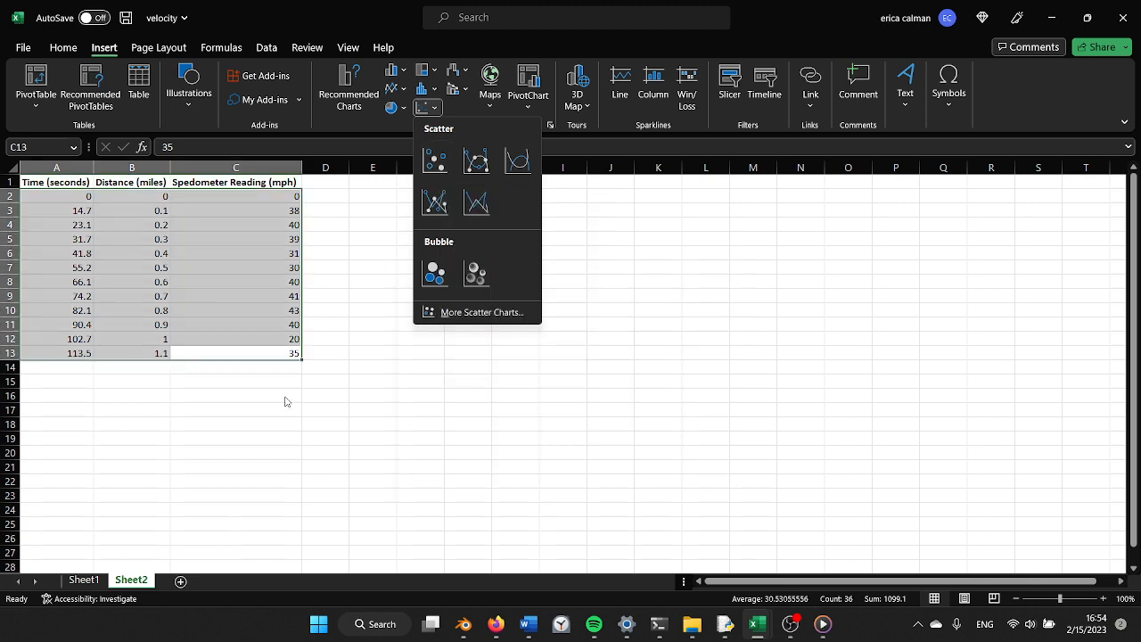
left_click(361, 380)
left_click(504, 321)
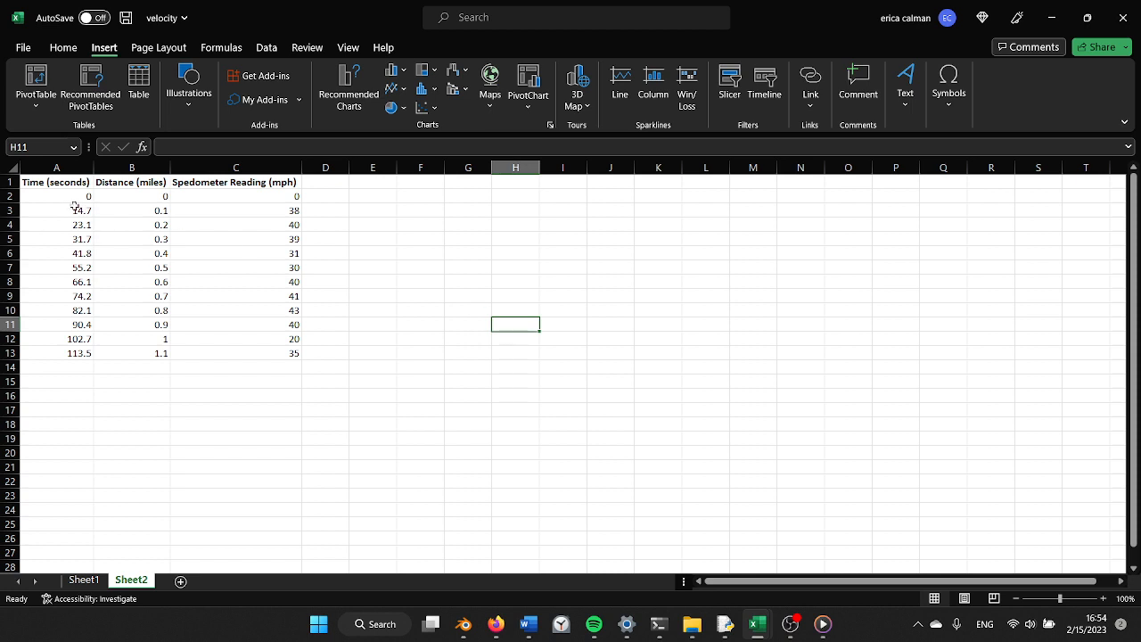
Insert a markers-only scatter chart of the time and distance data in A2:B13 and move it up near row 3
left_click_drag(69, 192, 140, 346)
left_click(428, 107)
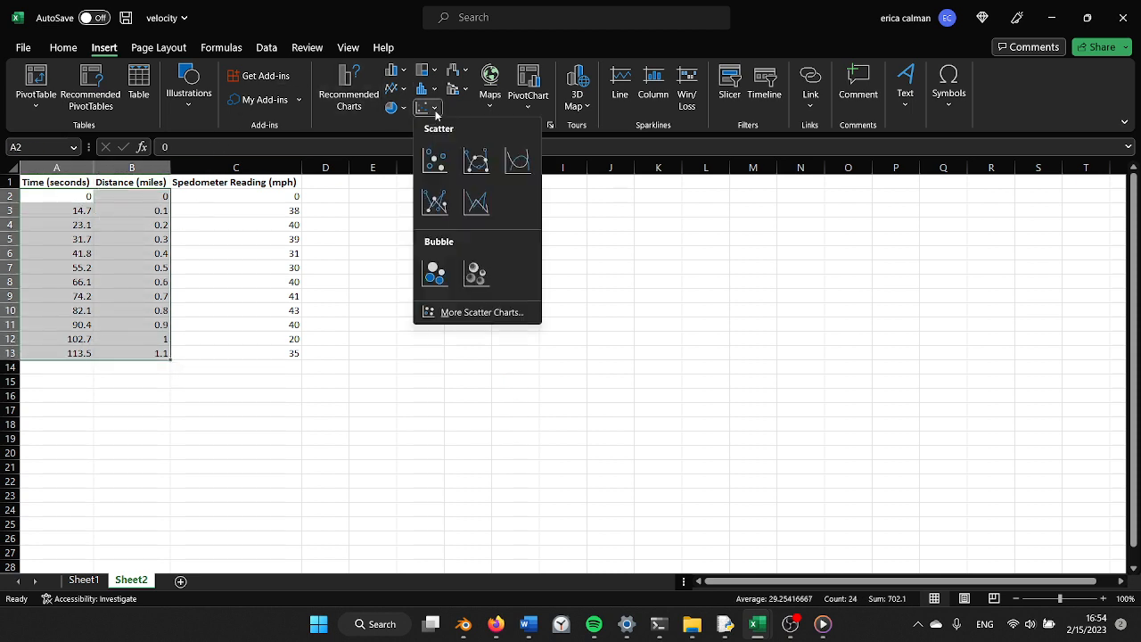
left_click(430, 168)
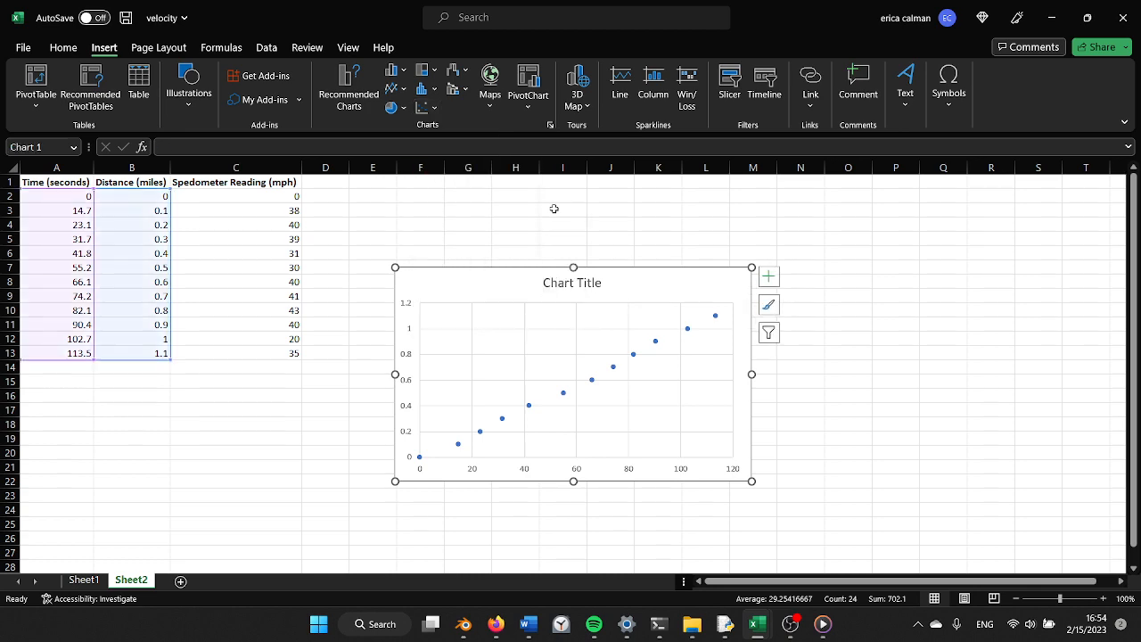
left_click_drag(629, 270, 650, 201)
left_click(635, 299)
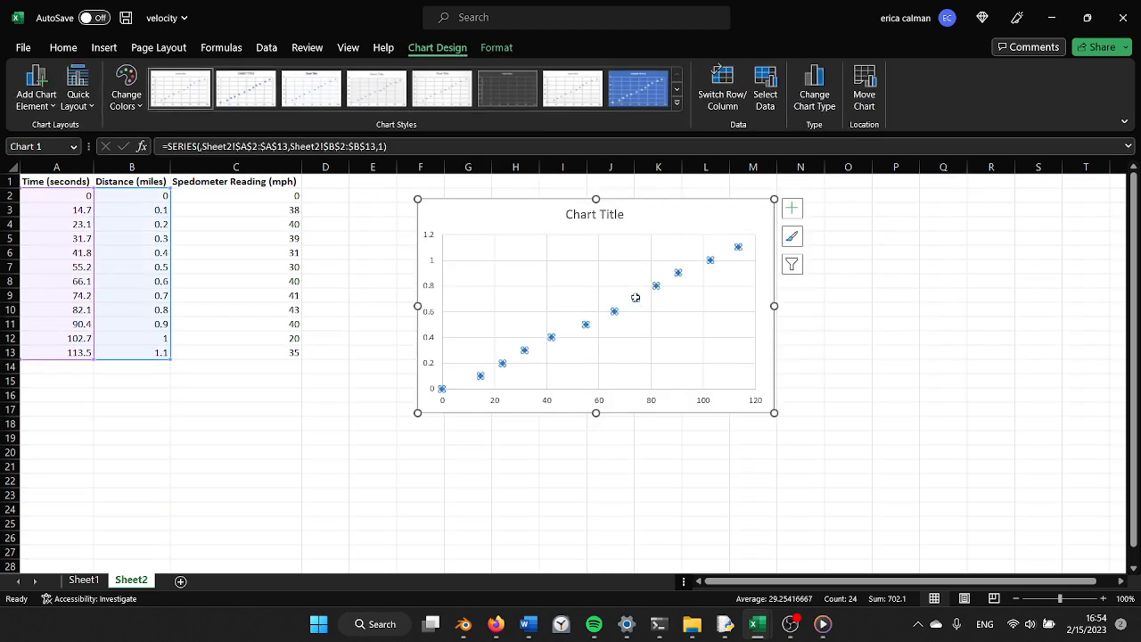
right_click(635, 297)
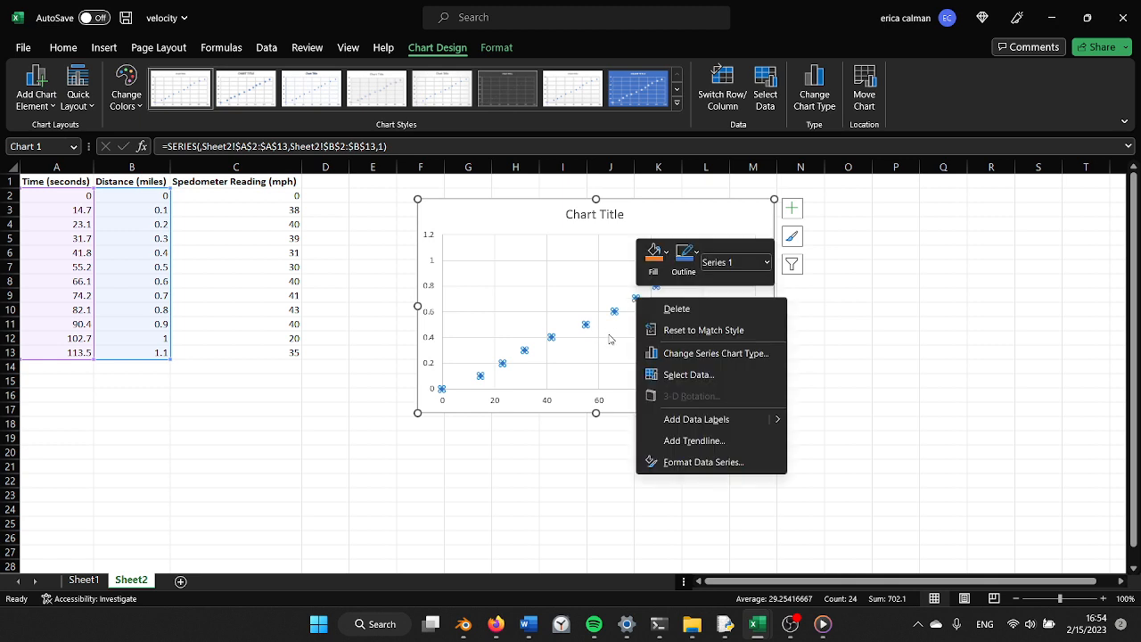
left_click(615, 310)
mouse_move(615, 310)
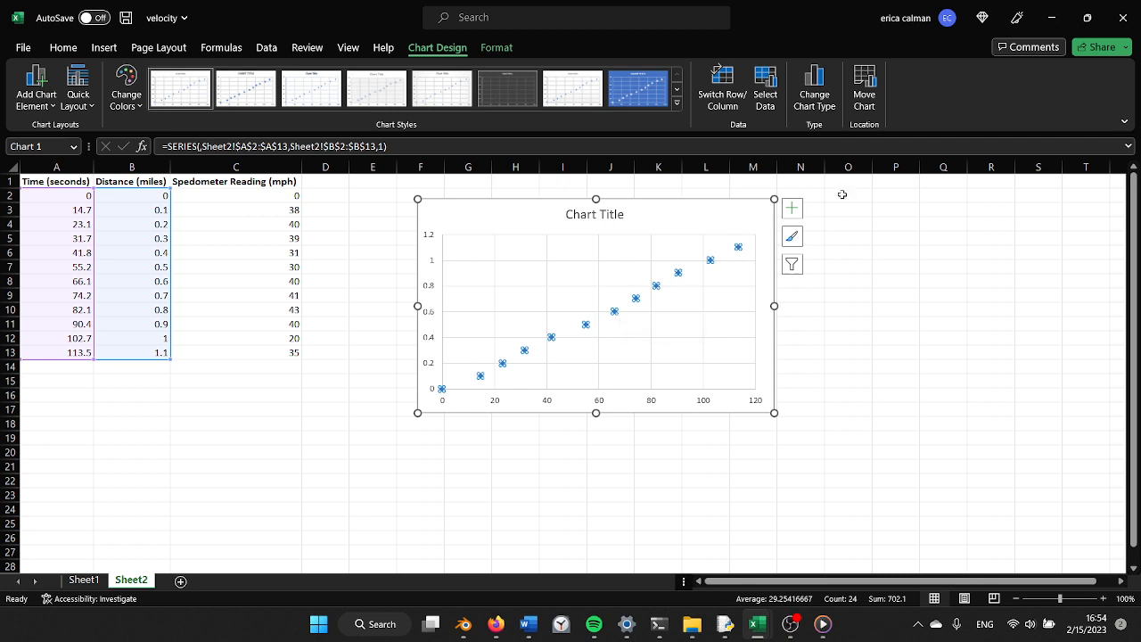
right_click(636, 302)
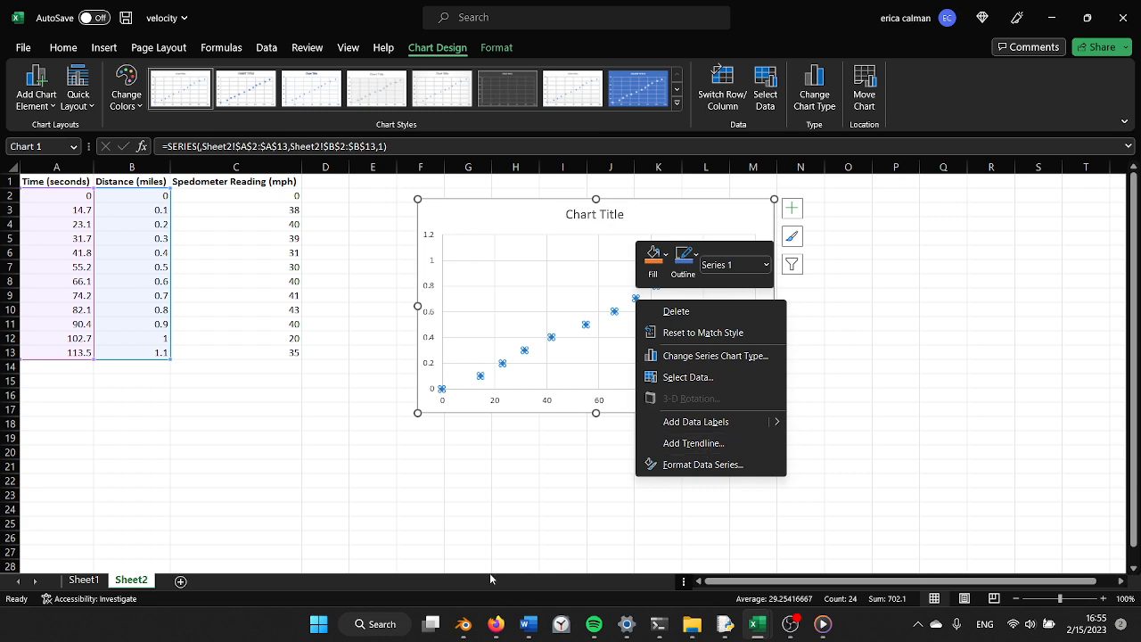
key("Escape")
left_click(669, 437)
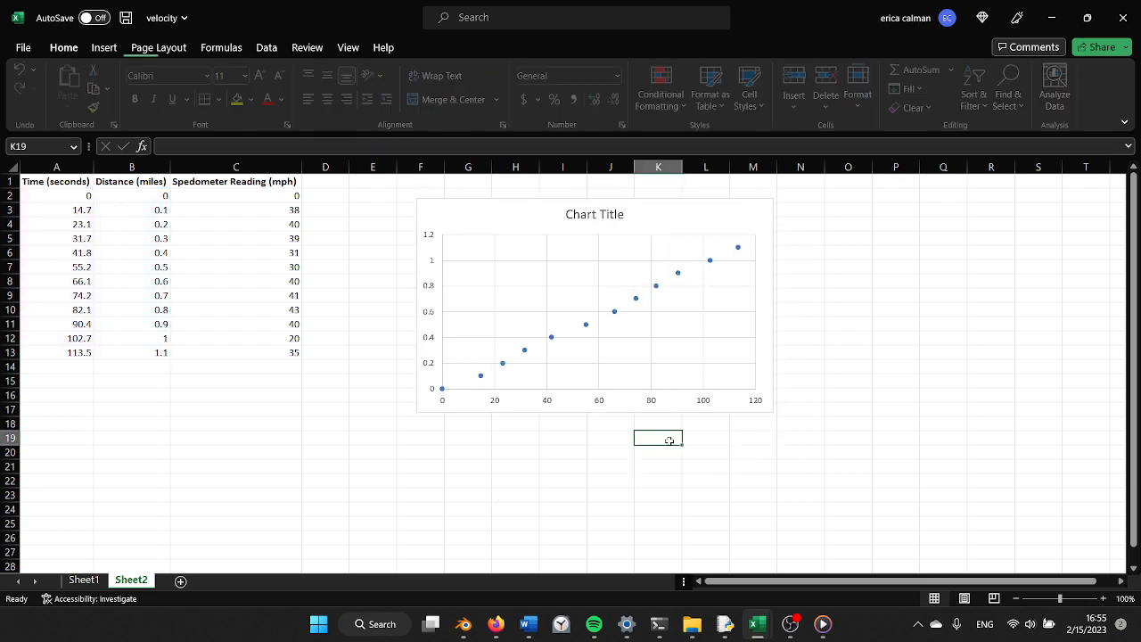
left_click(576, 461)
left_click(640, 366)
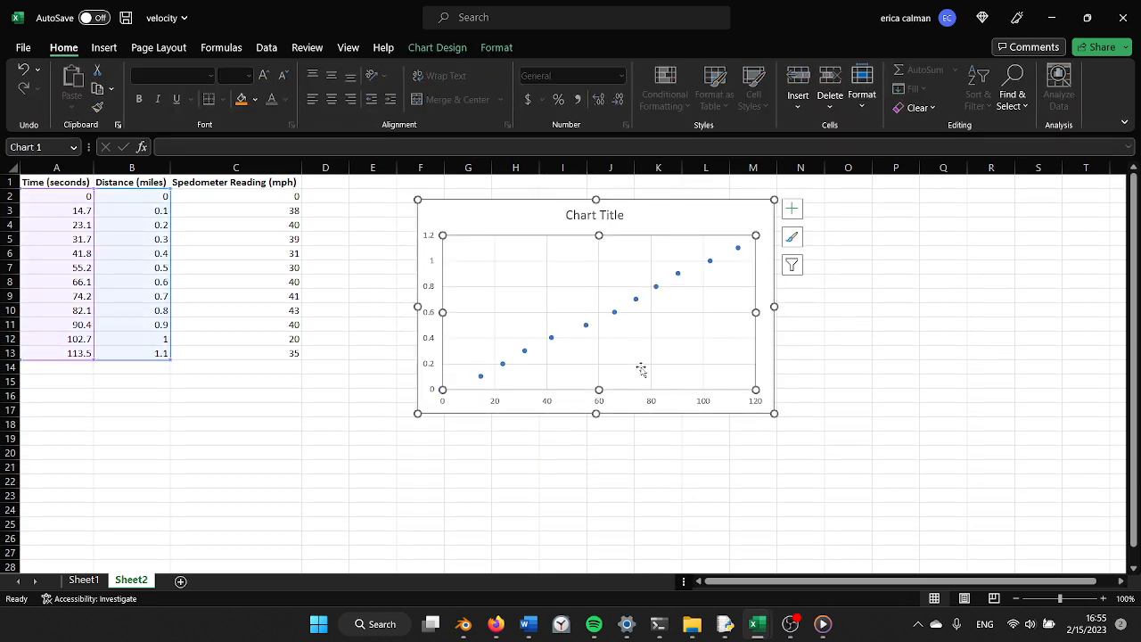
left_click(634, 379)
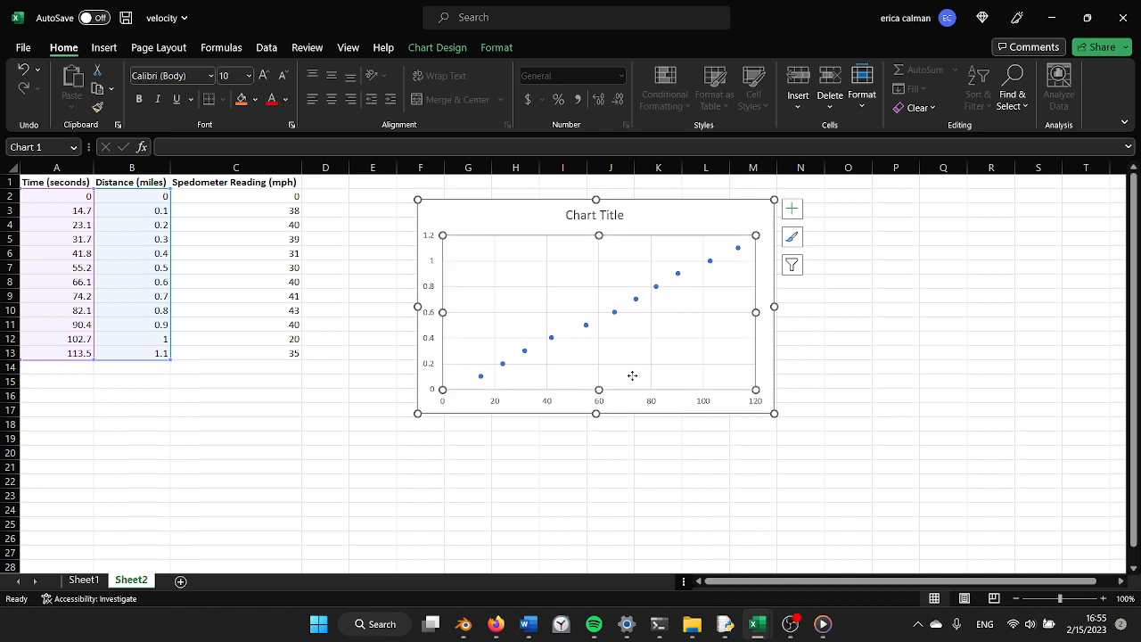
Add a linear trendline to the data points of the distance-time scatter chart
left_click(614, 314)
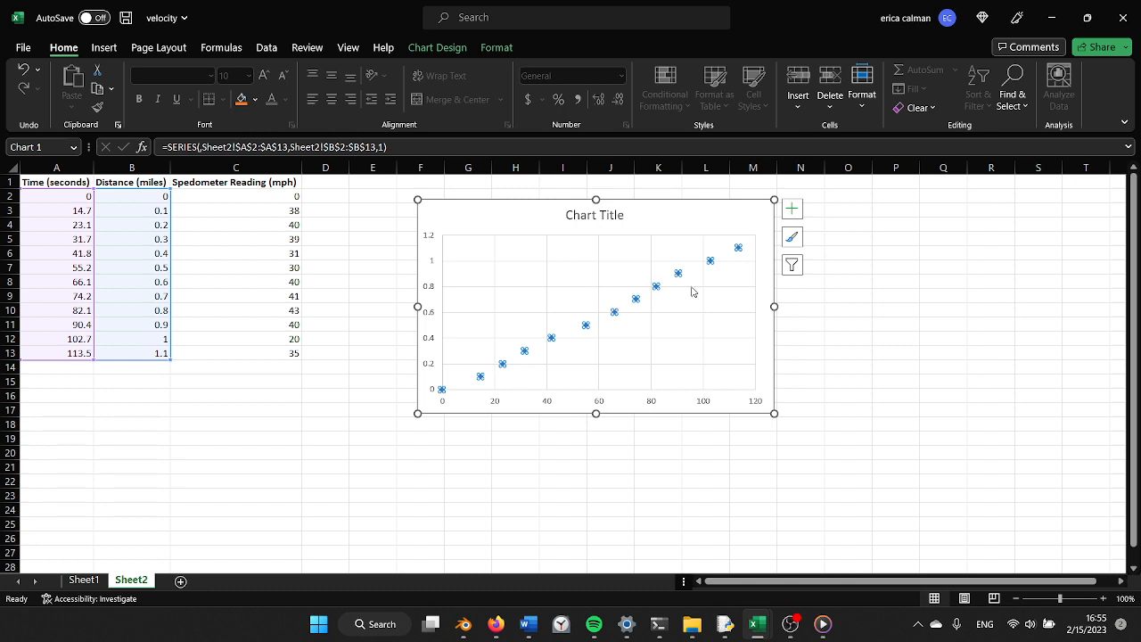
right_click(636, 302)
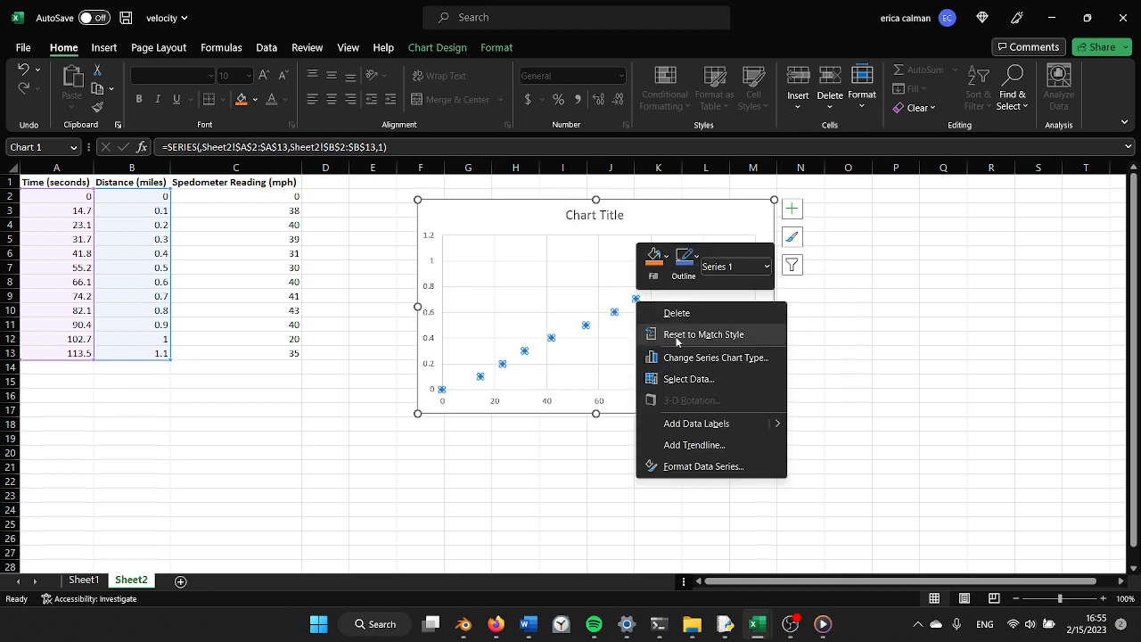
left_click(714, 450)
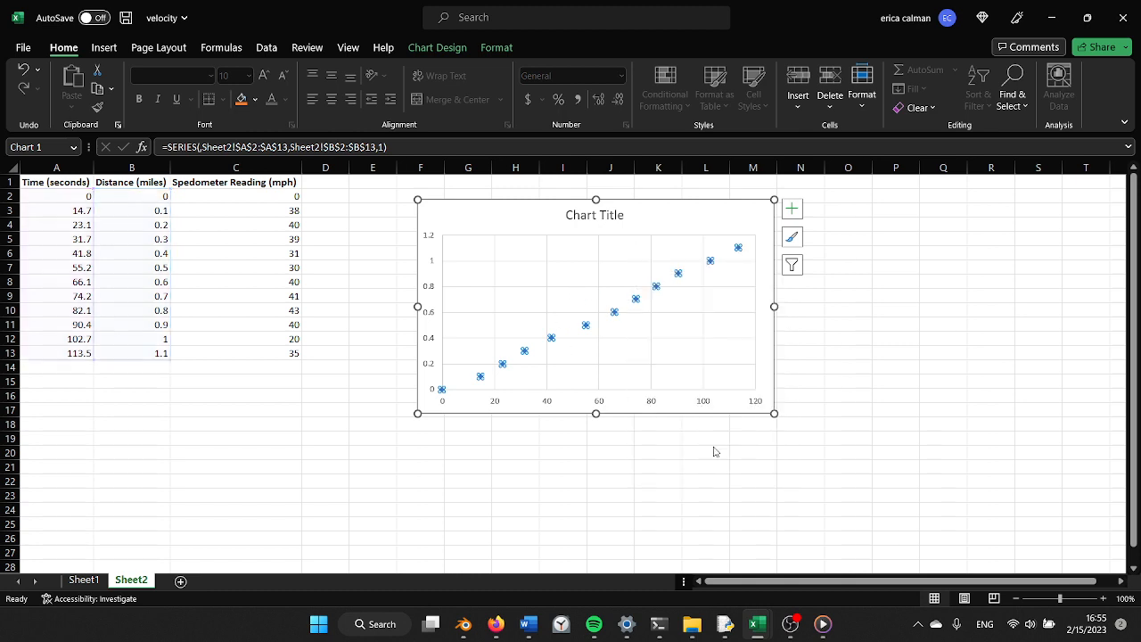
scroll(1036, 334, "down", 1)
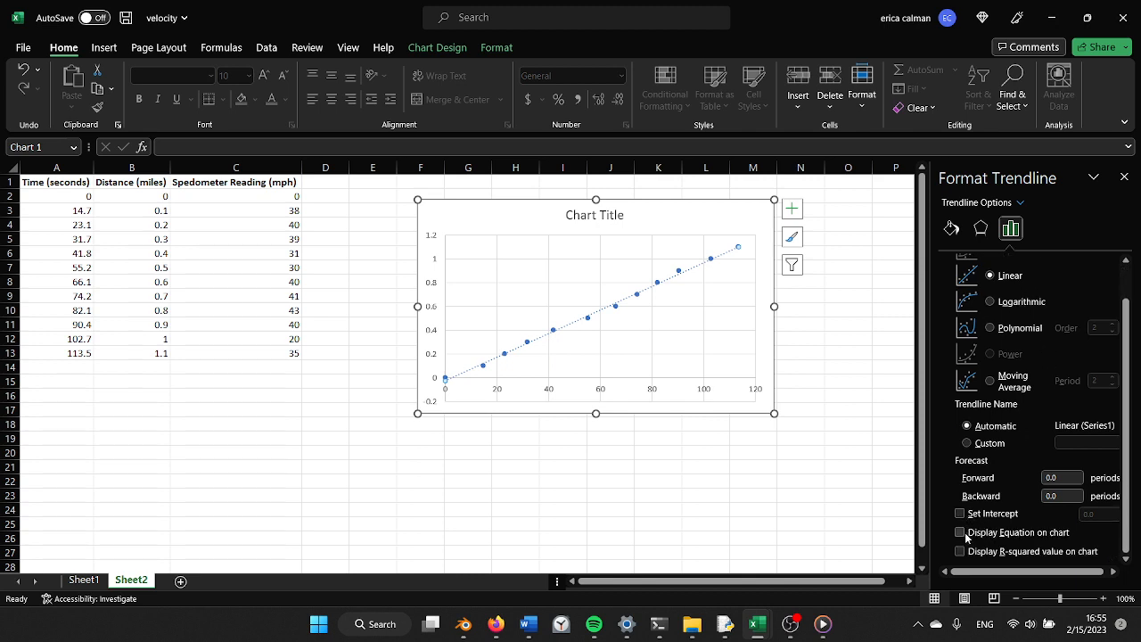
Show the linear trendline's equation and R-squared value on the distance-time chart and close the trendline settings
left_click(960, 532)
left_click(960, 551)
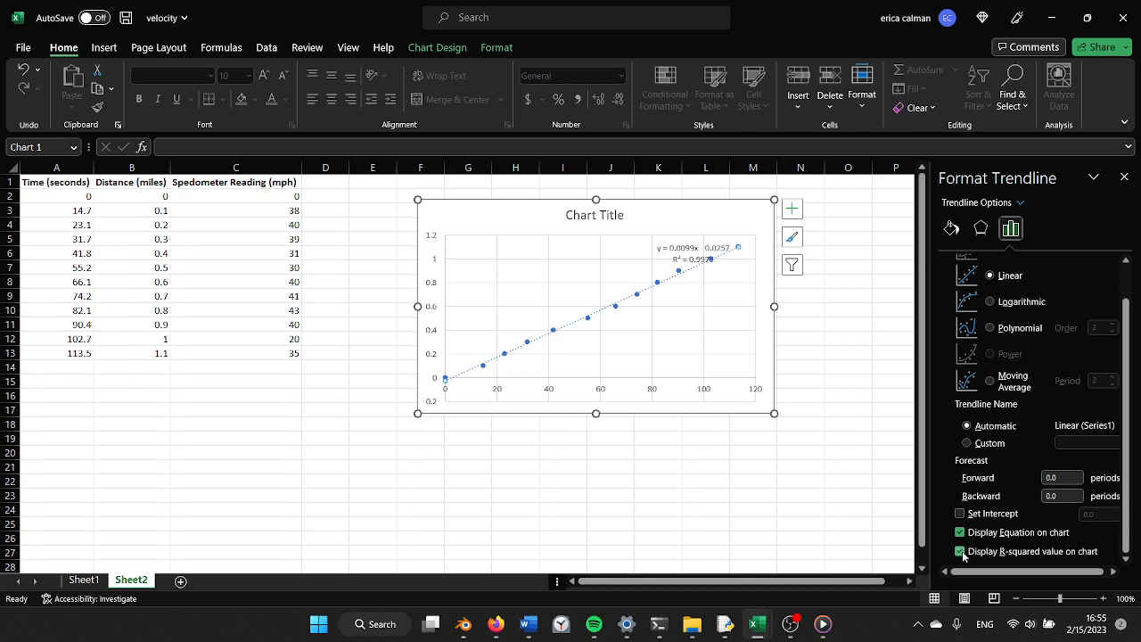
left_click(1124, 178)
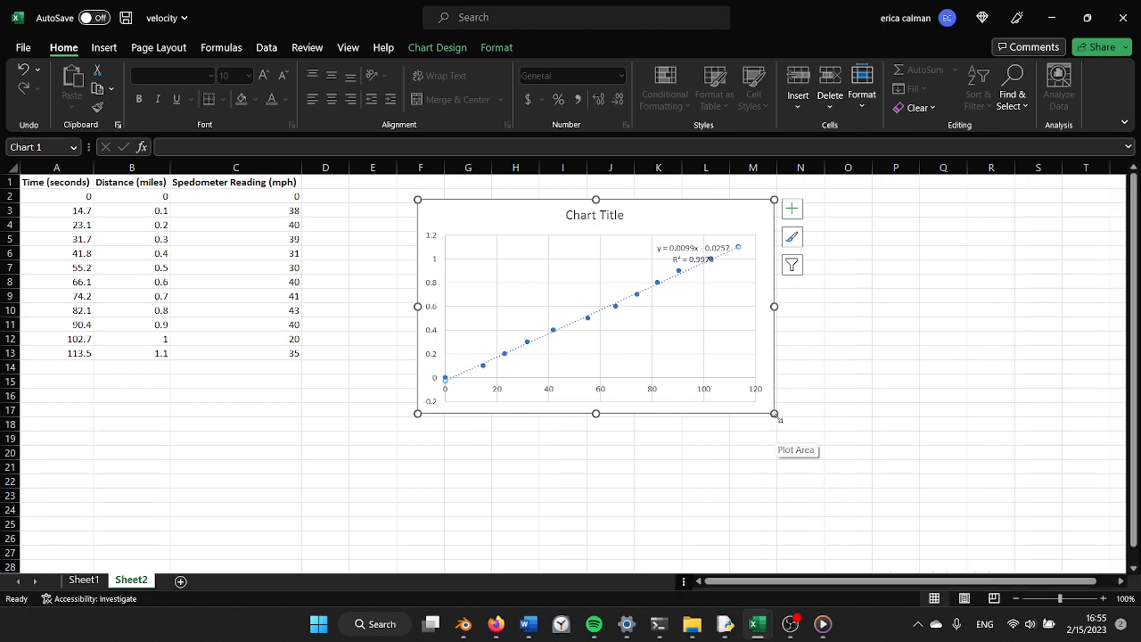
Enlarge the chart to reach about row 28 and column R, and move the equation label to the plot's empty upper-left area
left_click_drag(775, 414, 1007, 557)
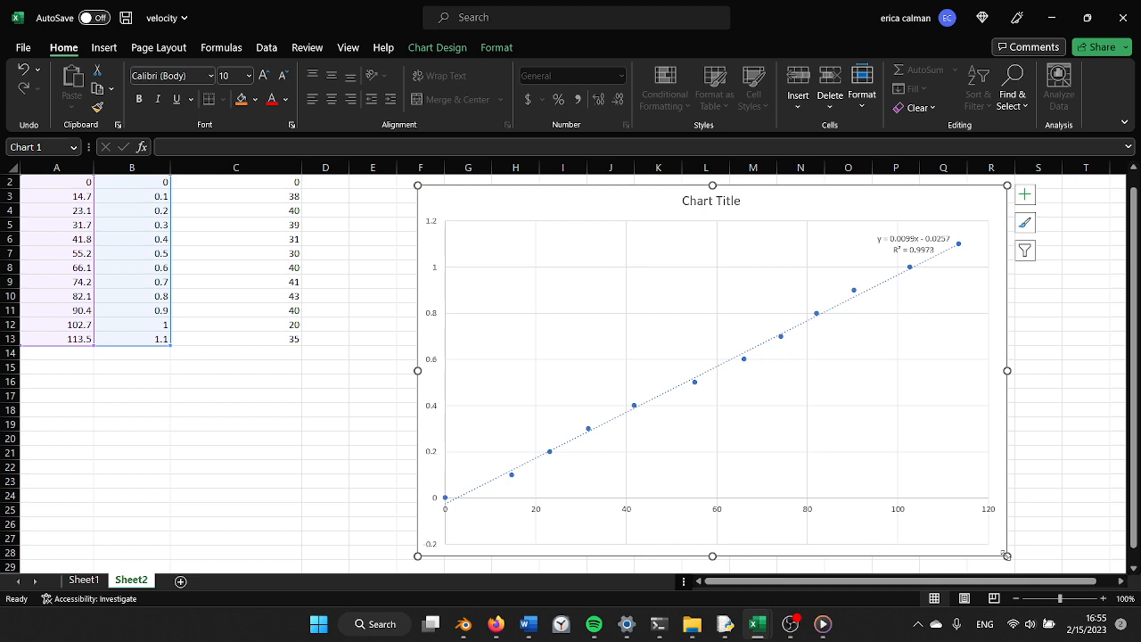
left_click(900, 241)
left_click_drag(895, 256, 508, 279)
left_click(501, 259)
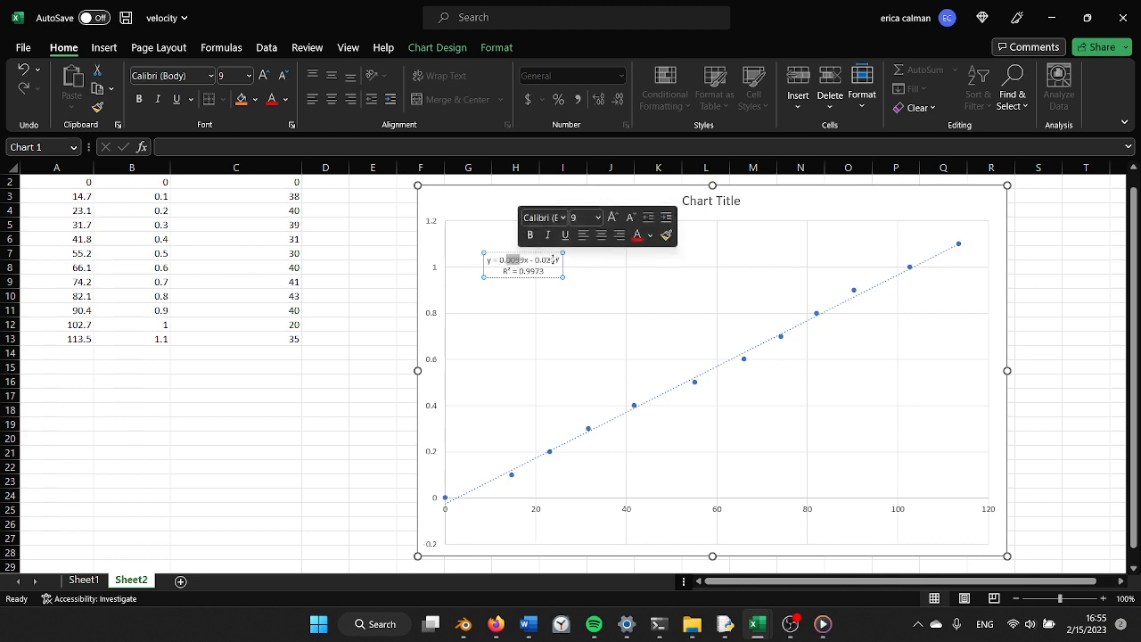
scroll(683, 296, "down", 1)
scroll(682, 296, "up", 2)
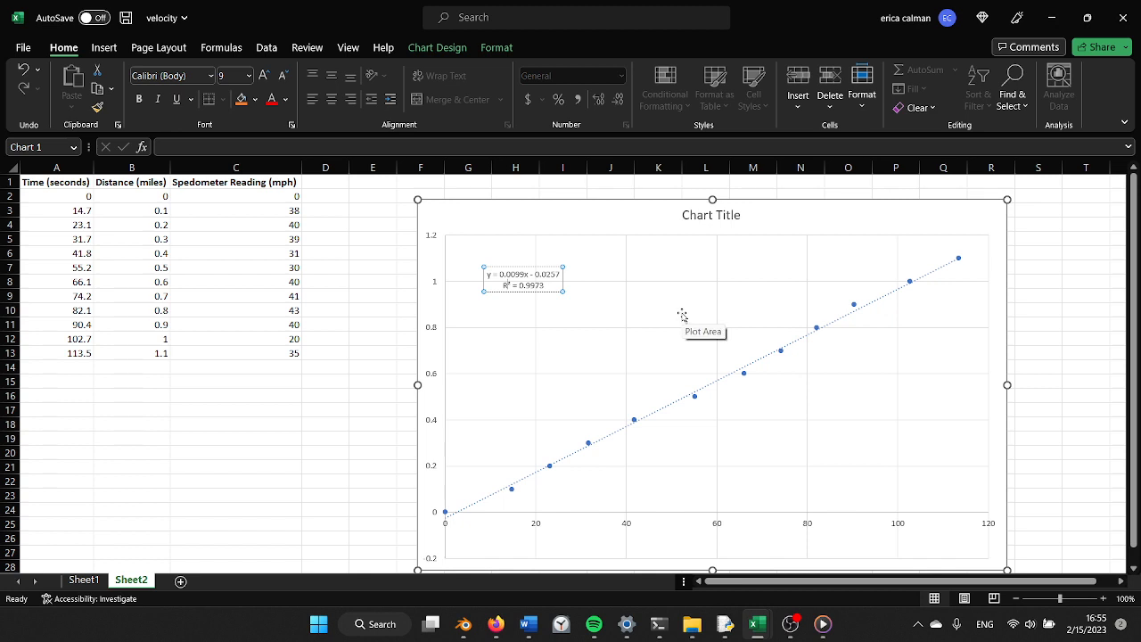
Switch to the Word document to read the MPH and seconds-to-hours formulas, and return to the velocity workbook in Excel
left_click(530, 626)
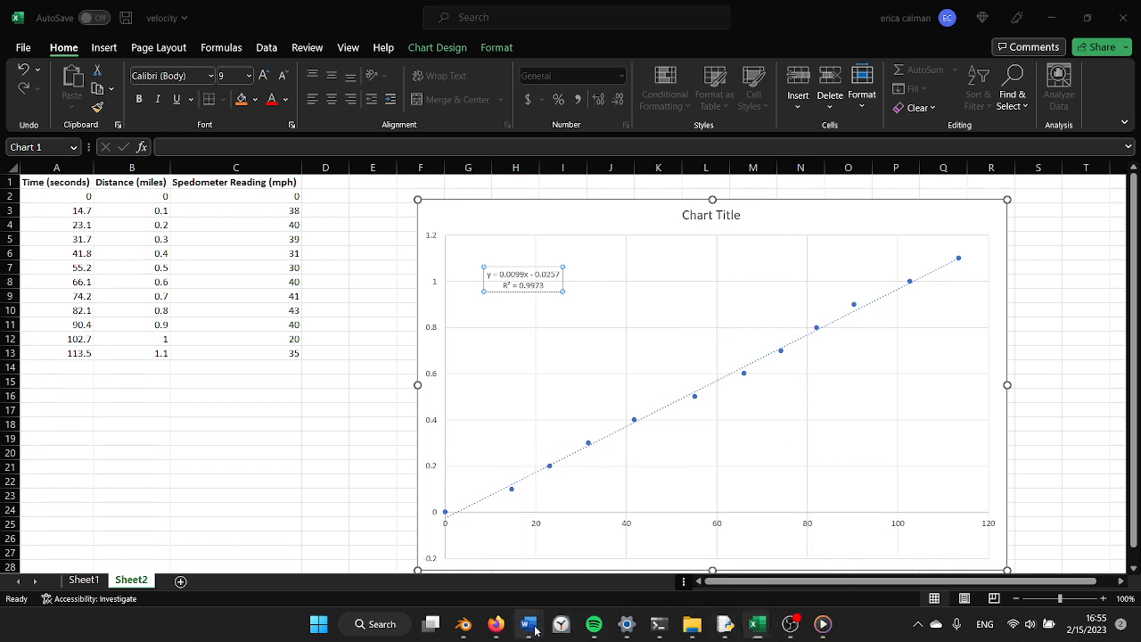
left_click(611, 535)
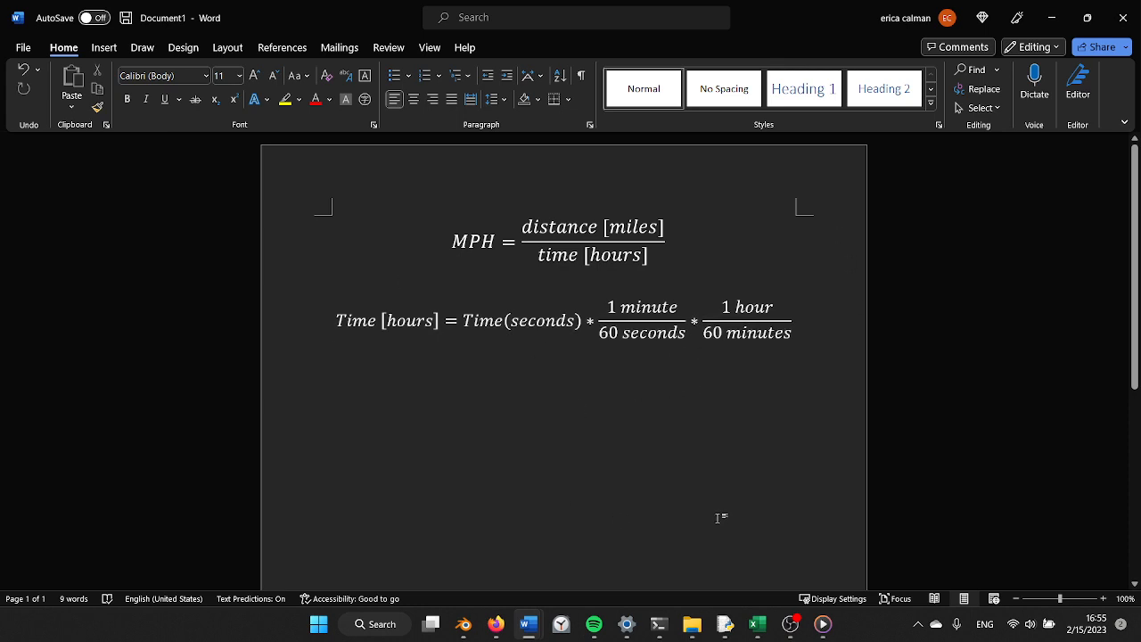
mouse_move(754, 627)
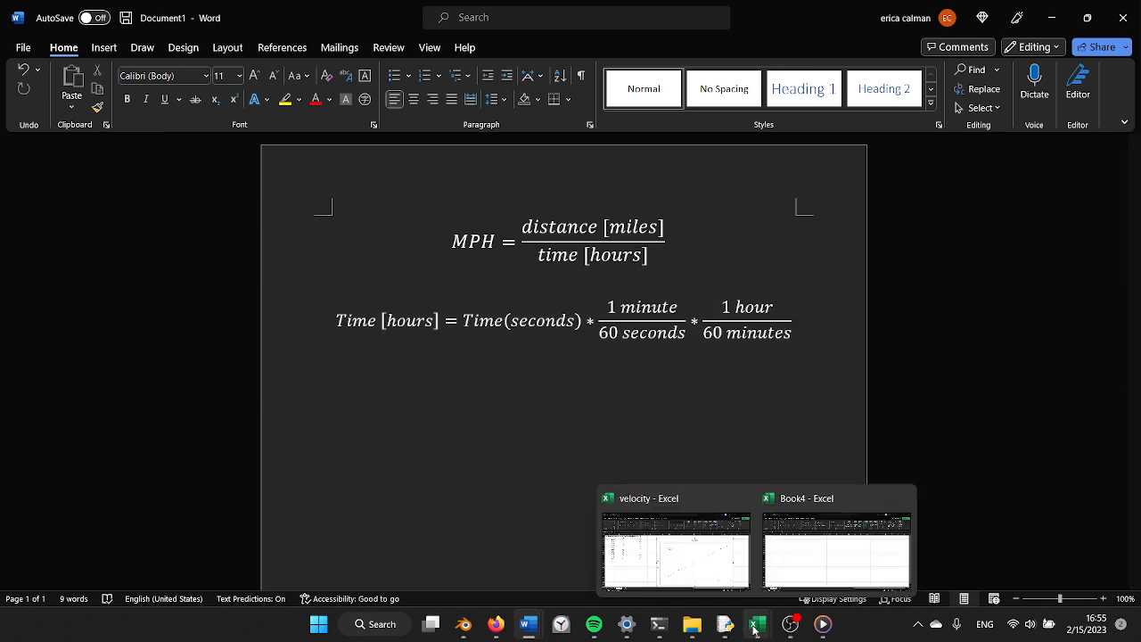
left_click(784, 548)
mouse_move(790, 633)
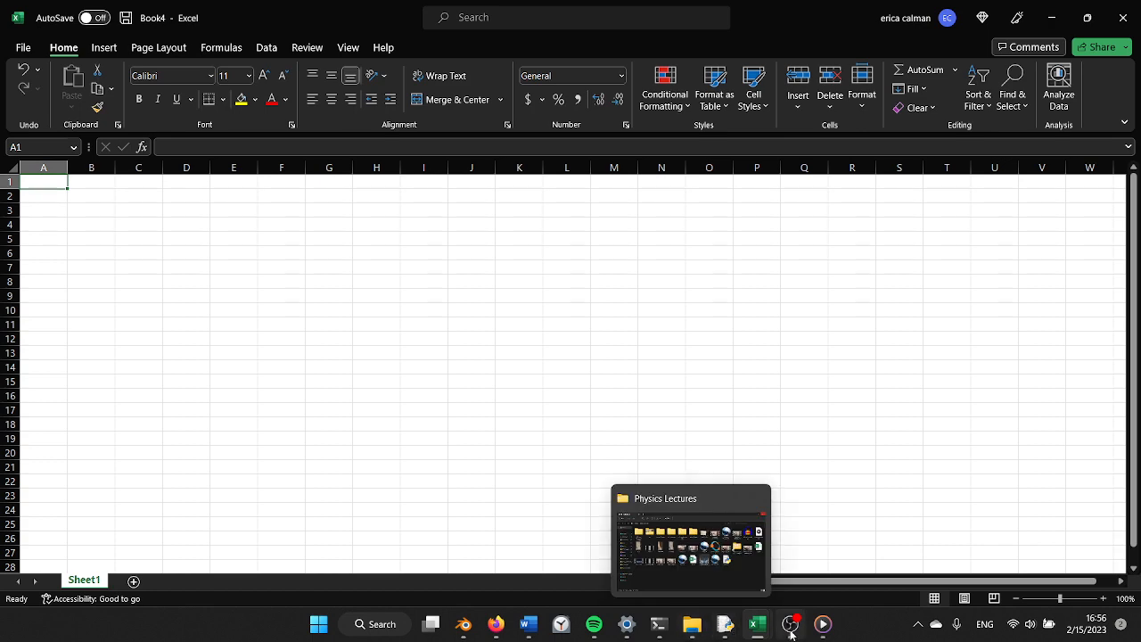
mouse_move(756, 626)
left_click(730, 554)
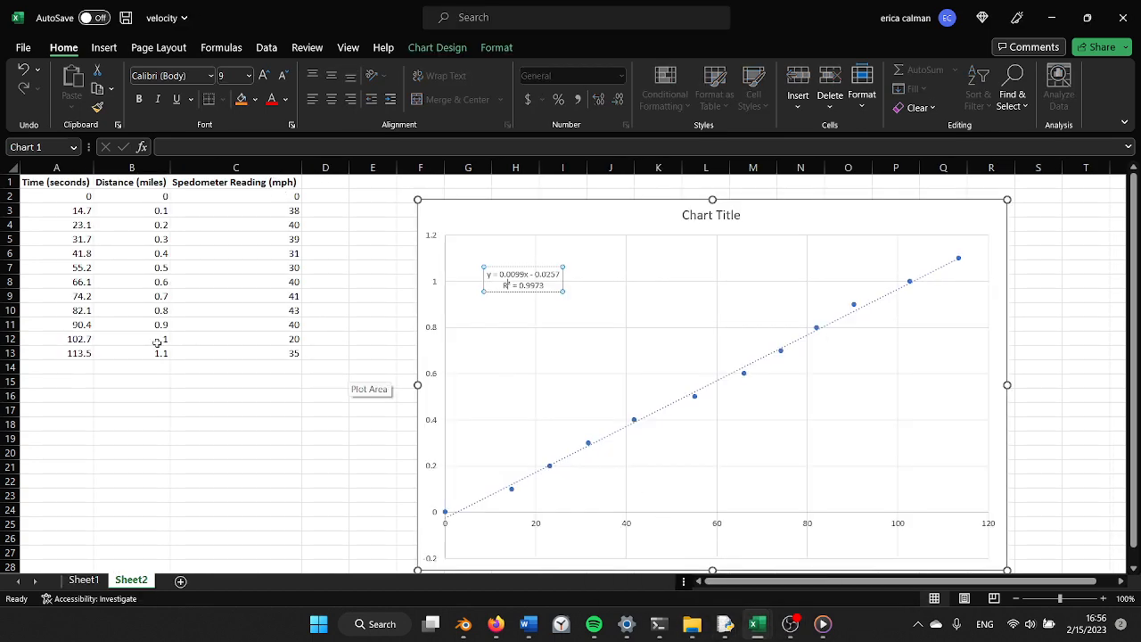
Enter the bold header "Time (hours)" in cell D1
scroll(131, 357, "down", 1)
scroll(134, 353, "up", 1)
left_click(325, 177)
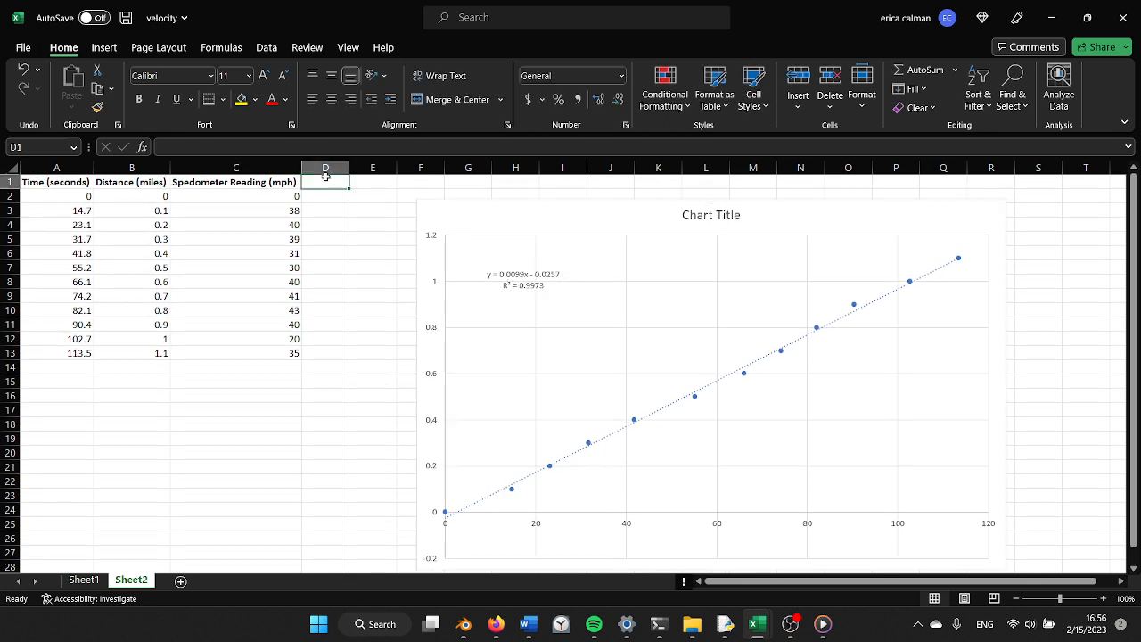
type("Tim")
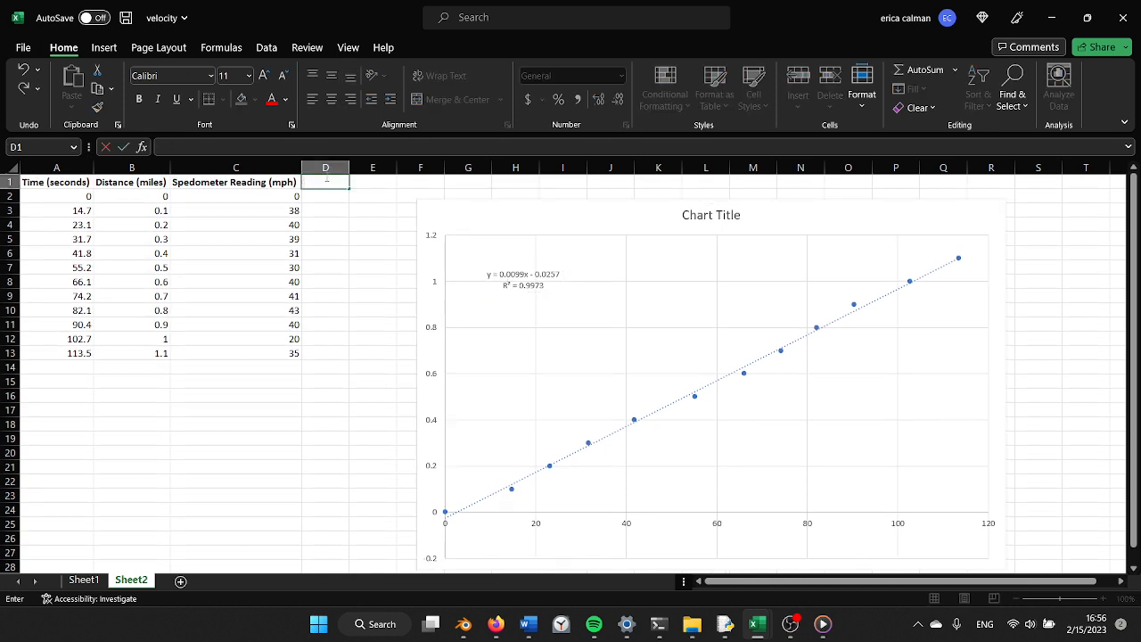
key("ctrl+b")
type("ime (hours")
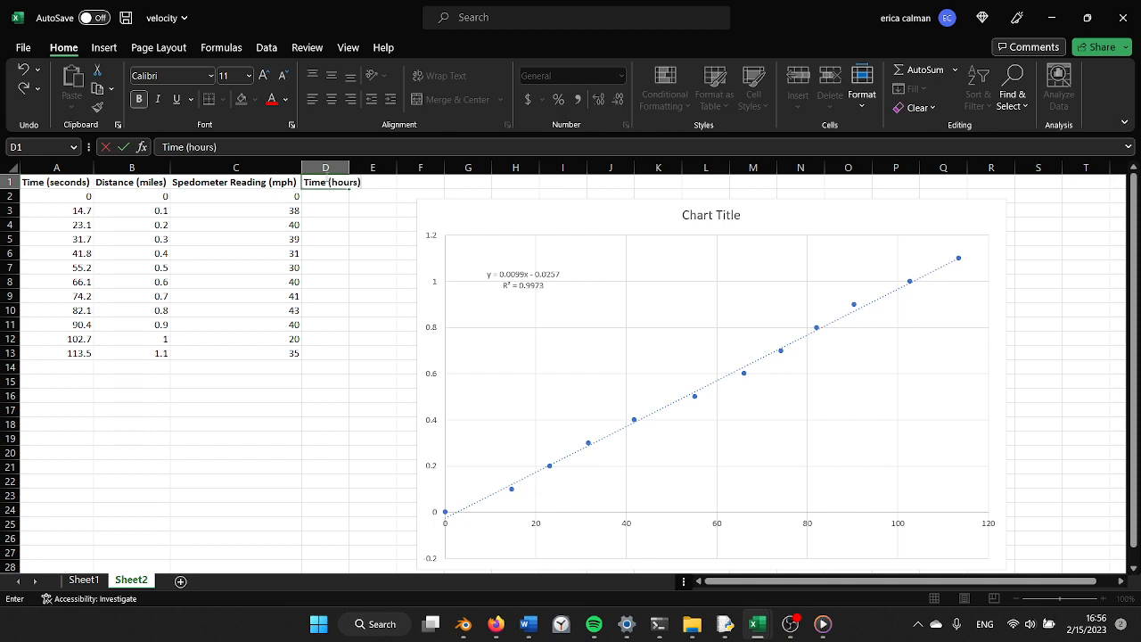
key("Return")
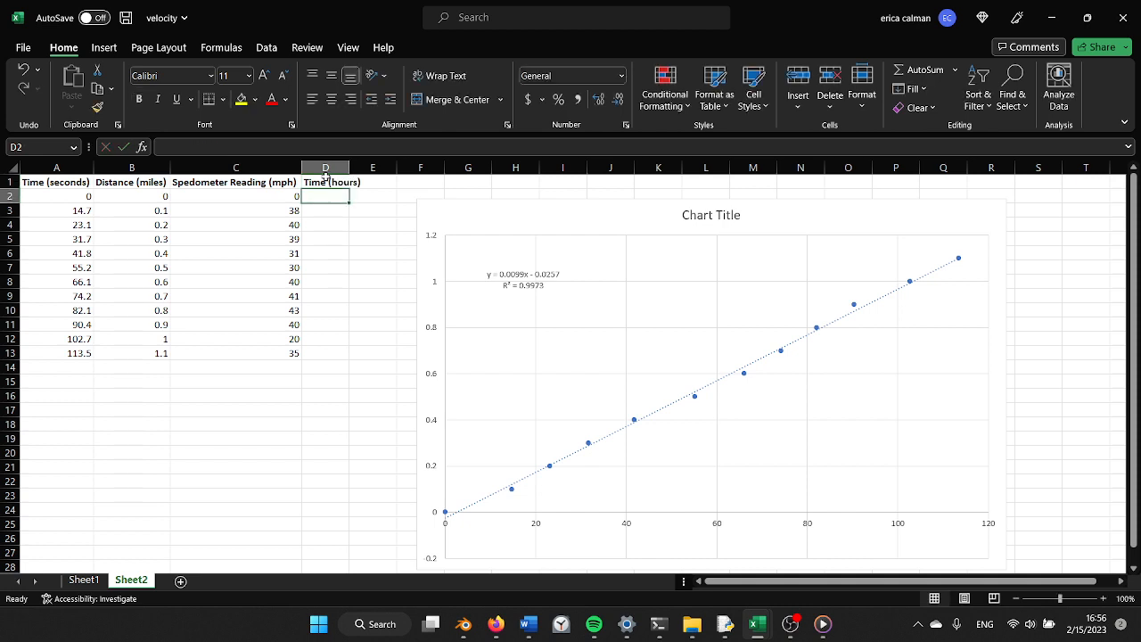
Convert the seconds to hours with the formula =A2/60/60 in D2 and fill it down to D13
left_click(299, 150)
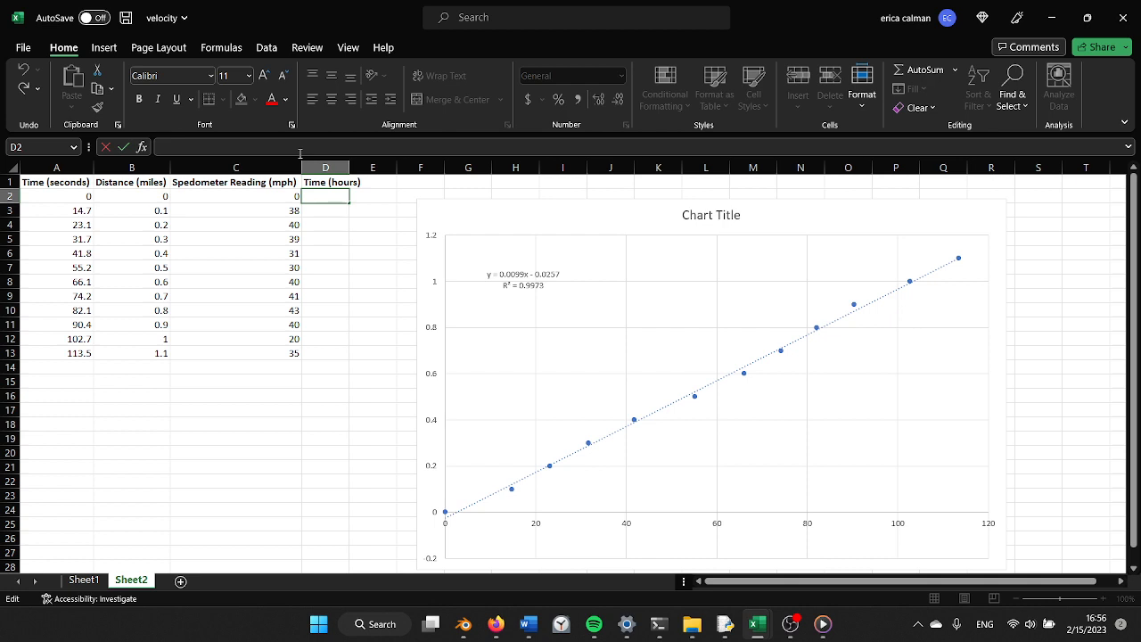
type("=")
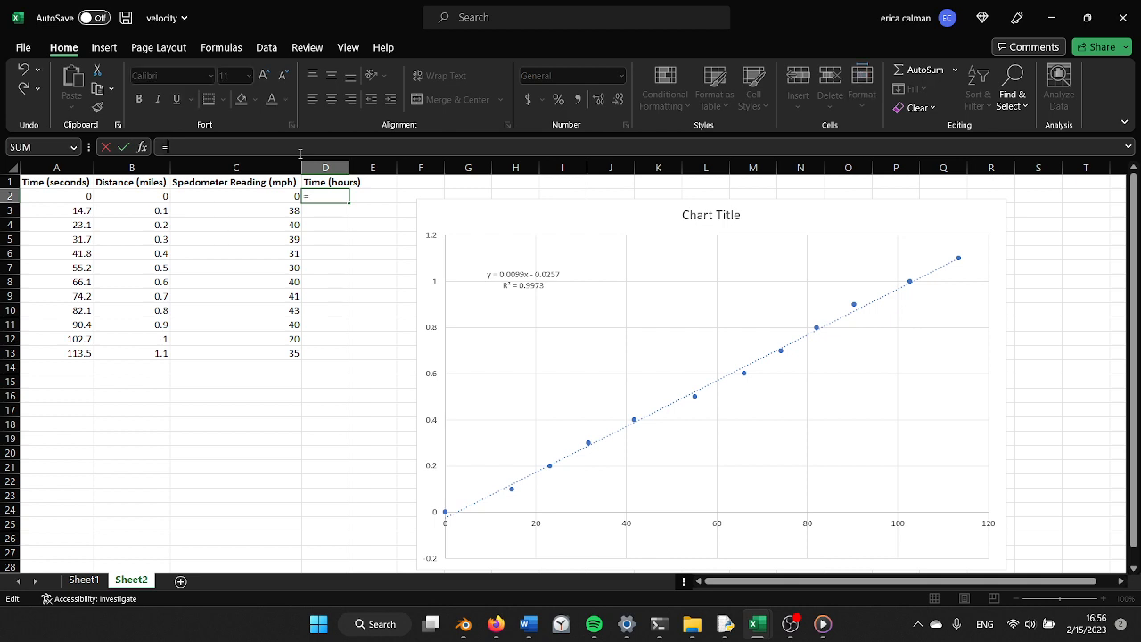
left_click(54, 198)
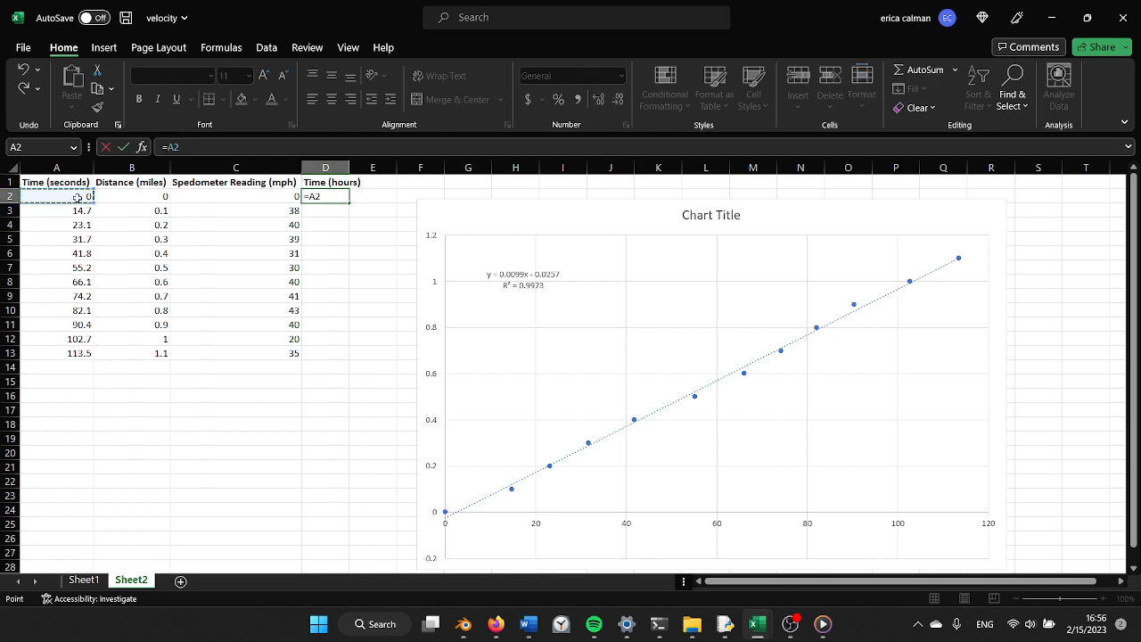
type("/60/60")
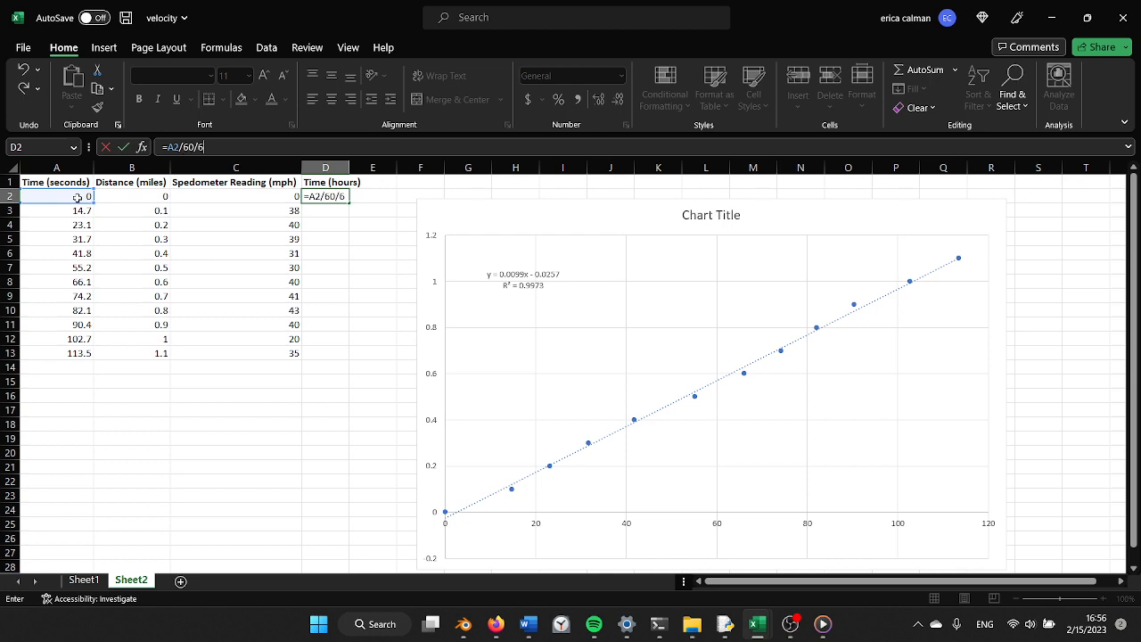
key("Return")
left_click(341, 197)
left_click_drag(348, 203, 342, 358)
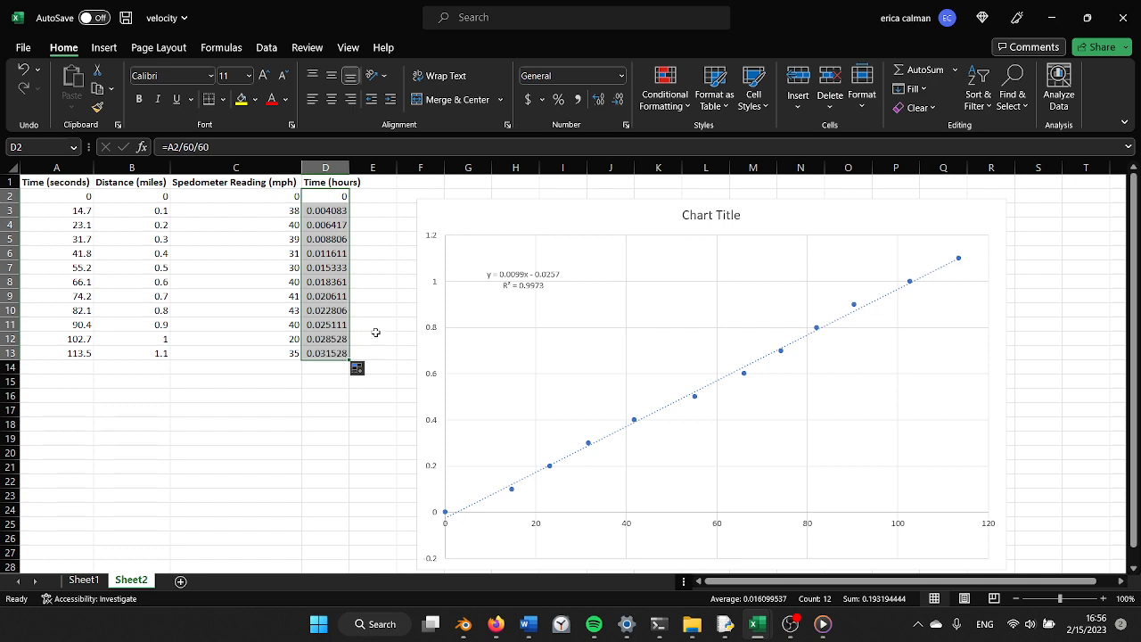
left_click(388, 301)
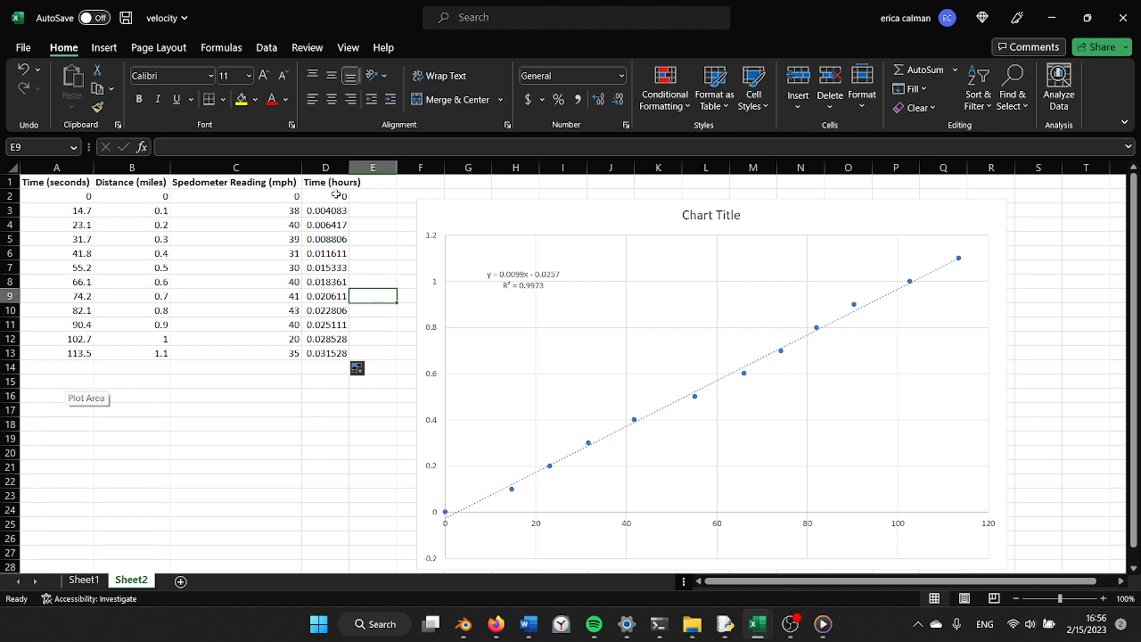
Delete the scatter chart that plots distance against time in seconds
scroll(530, 341, "down", 1)
left_click(423, 317)
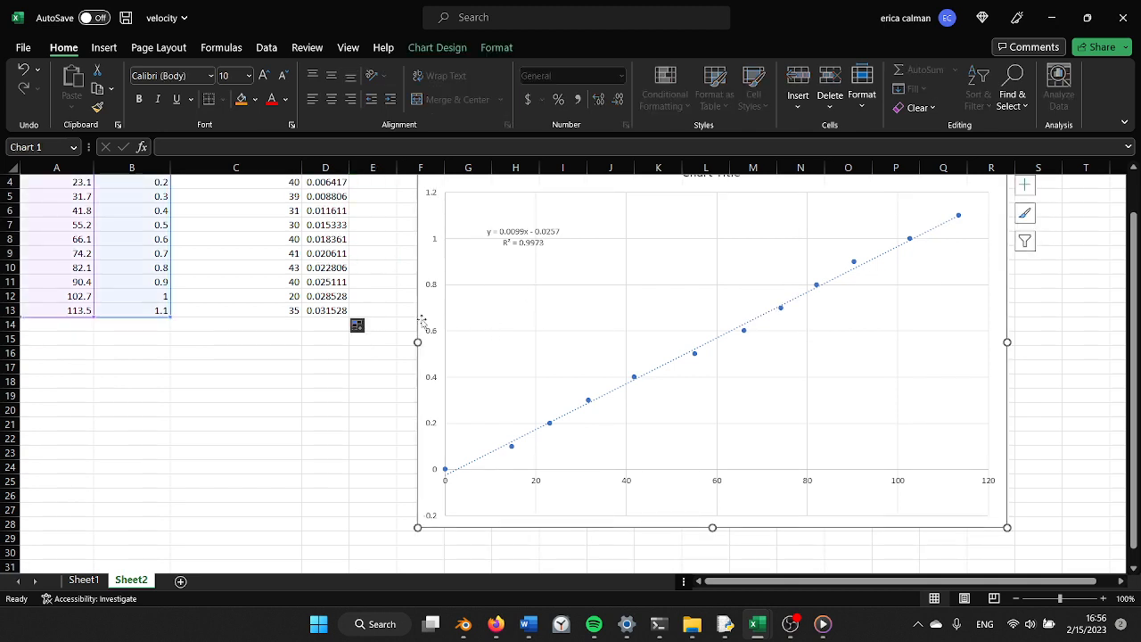
key("Delete")
scroll(432, 315, "up", 1)
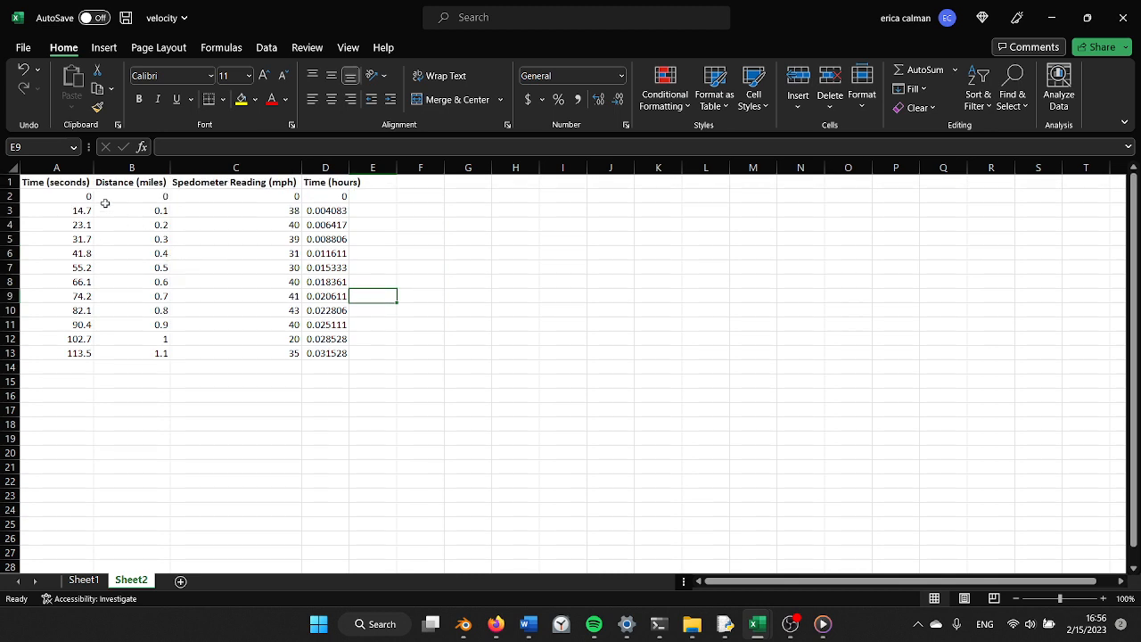
Insert a markers-only scatter chart of the distances in B2:B13 and the times in hours in D2:D13
left_click_drag(56, 196, 71, 267)
left_click(229, 225)
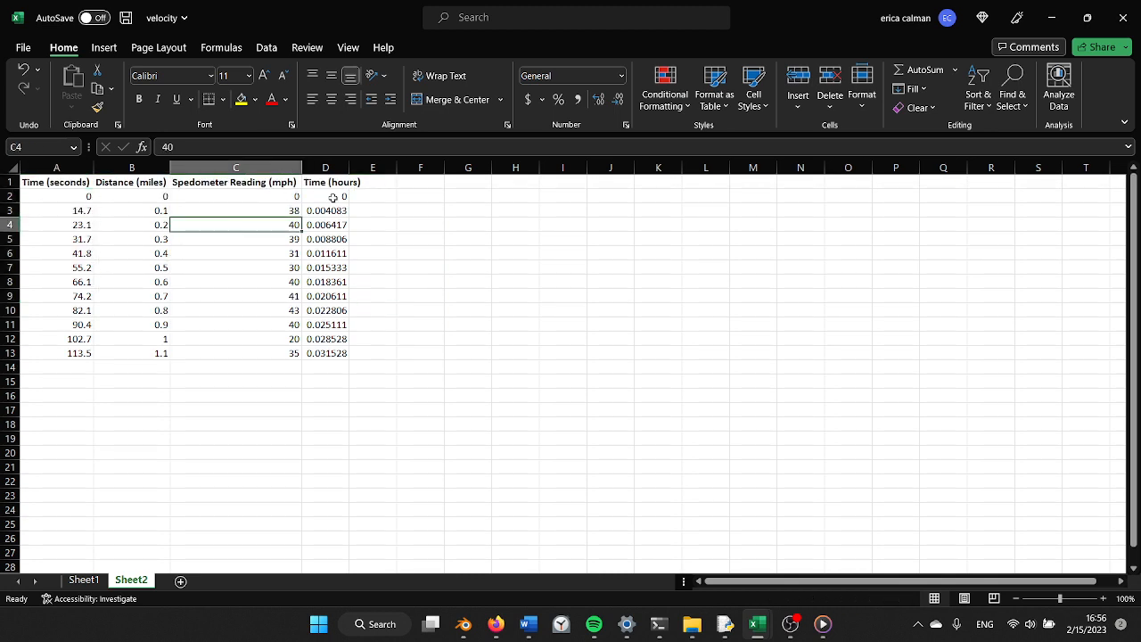
left_click_drag(333, 196, 328, 355)
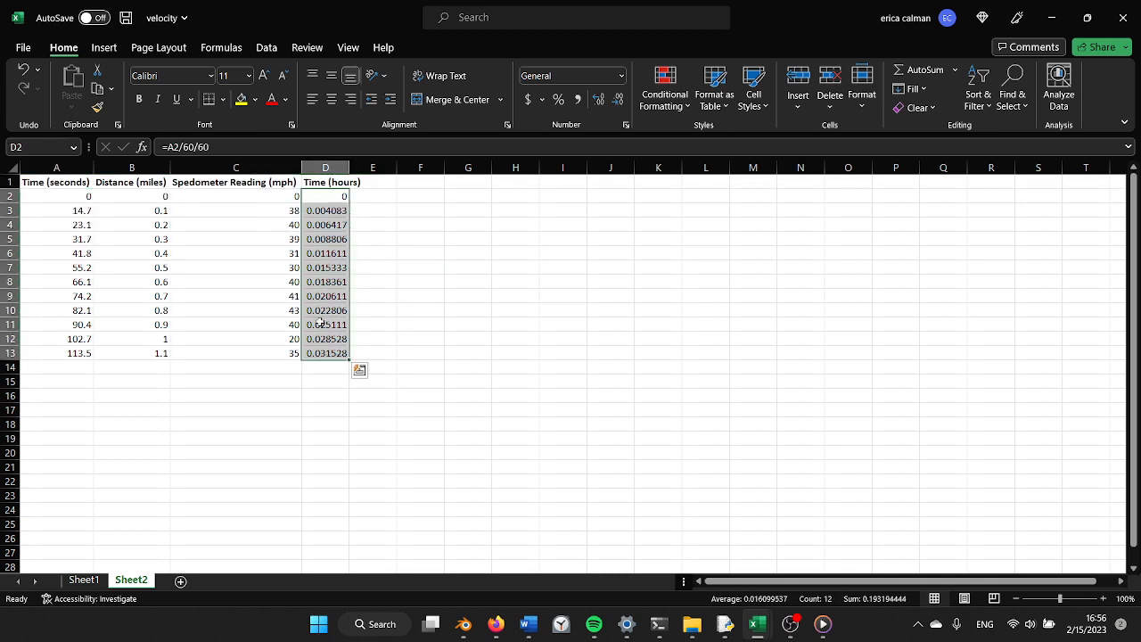
left_click_drag(149, 193, 151, 347)
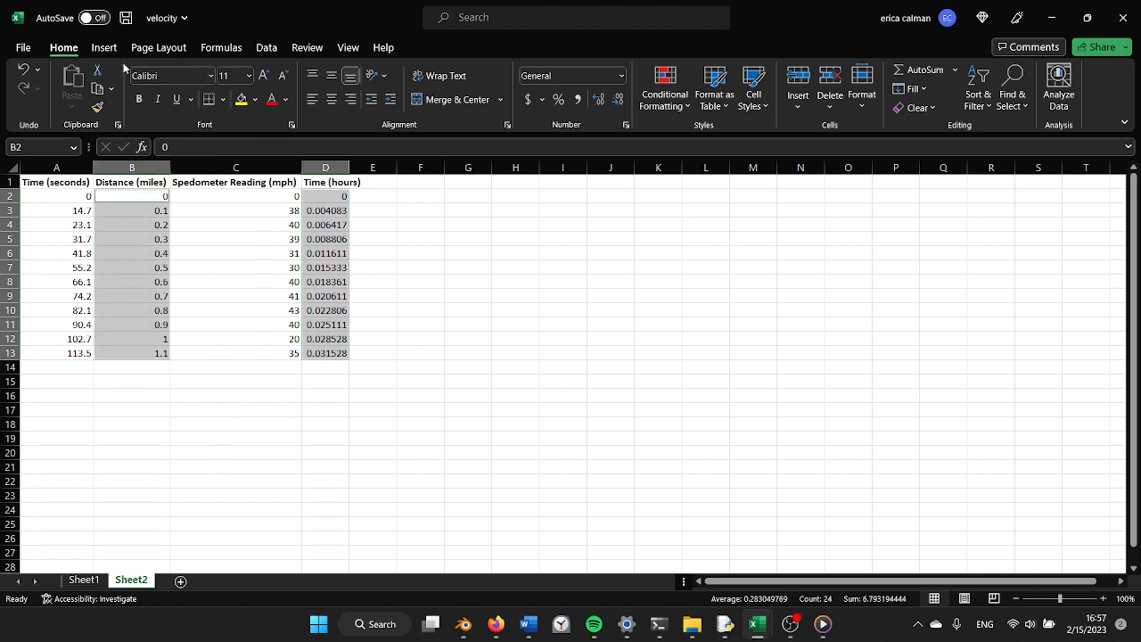
left_click(103, 48)
left_click(424, 107)
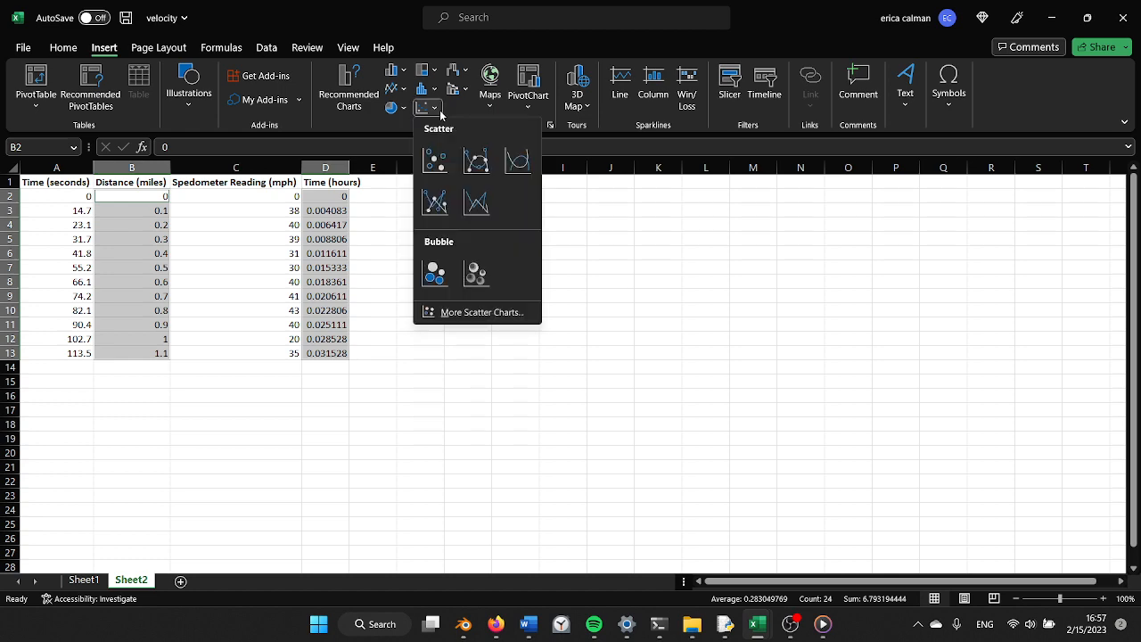
left_click(431, 156)
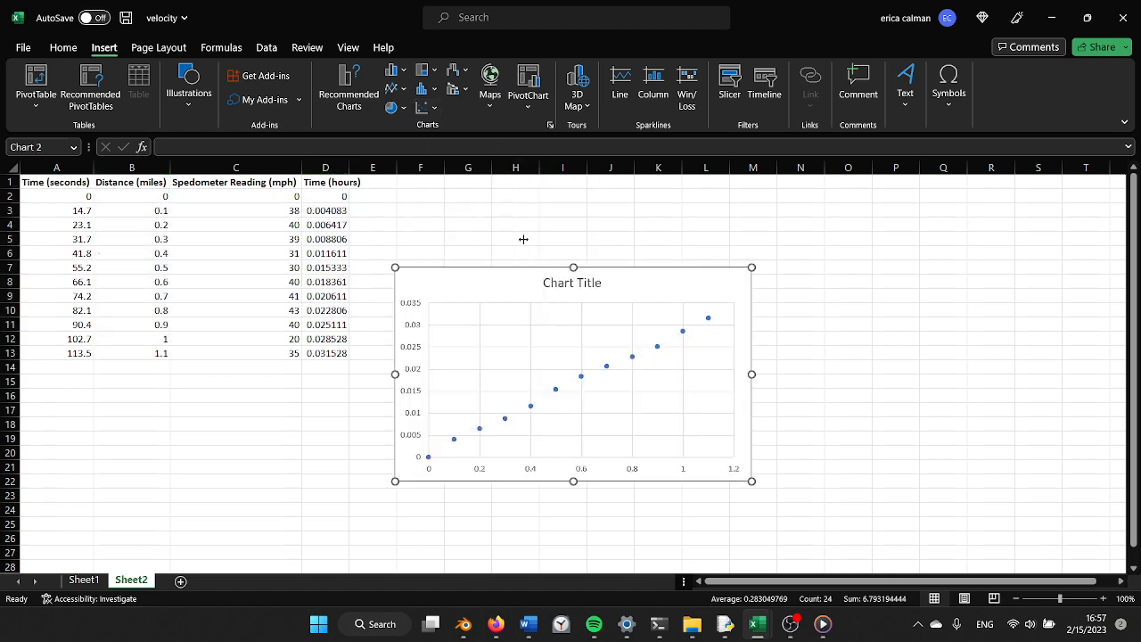
Add a linear trendline to the new chart's data points with its equation and R-squared value displayed on the chart
right_click(632, 358)
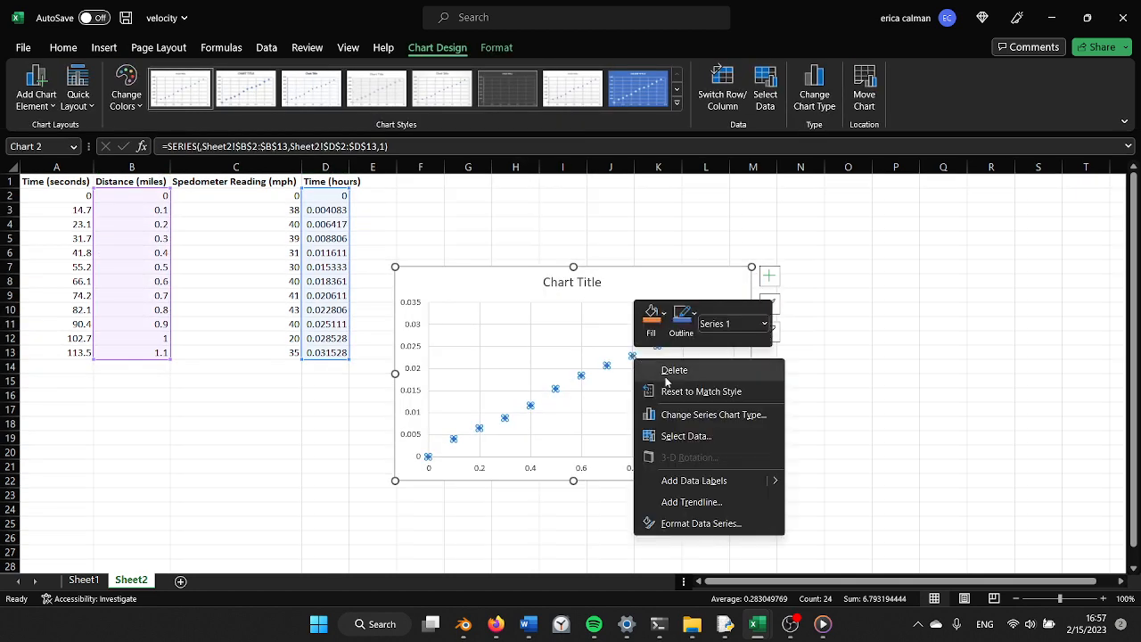
left_click(718, 503)
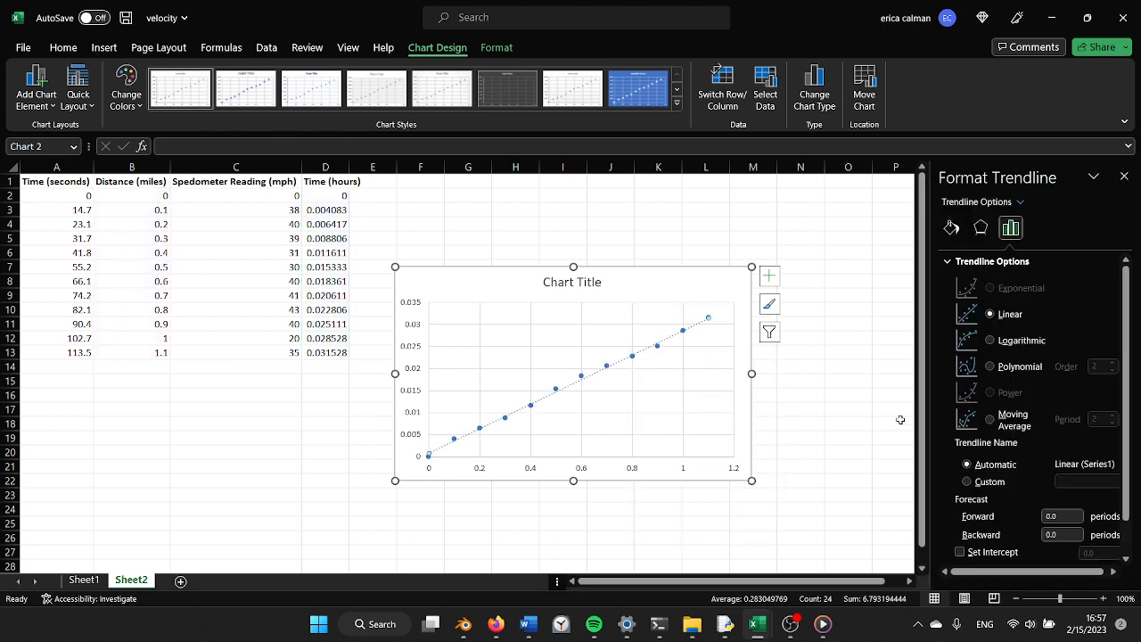
scroll(1004, 523, "down", 1)
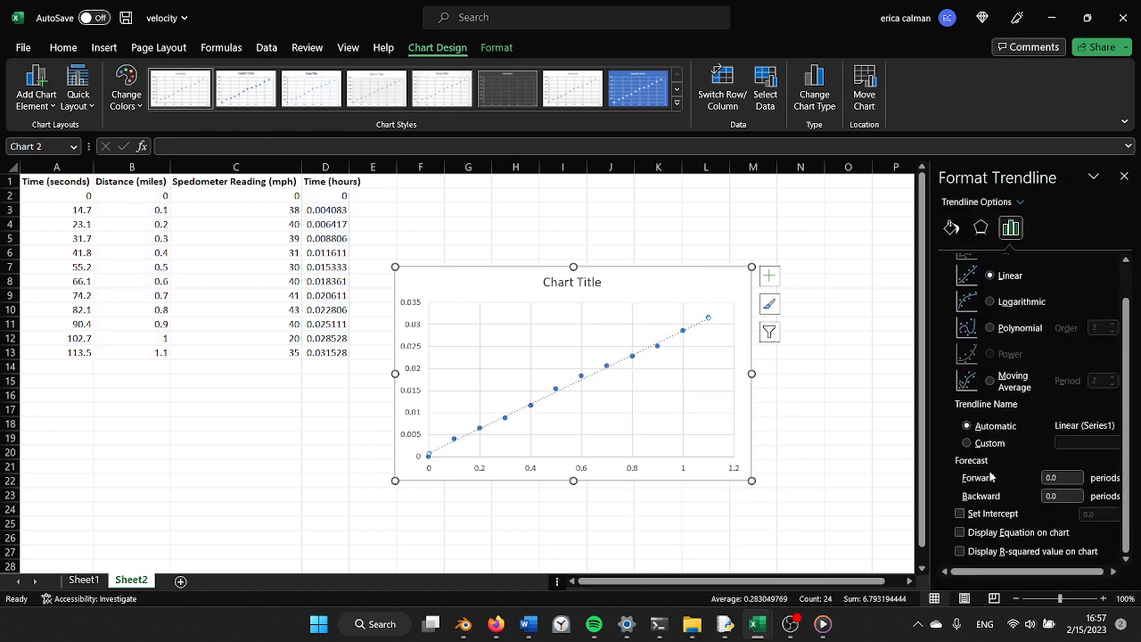
left_click(967, 533)
left_click(967, 552)
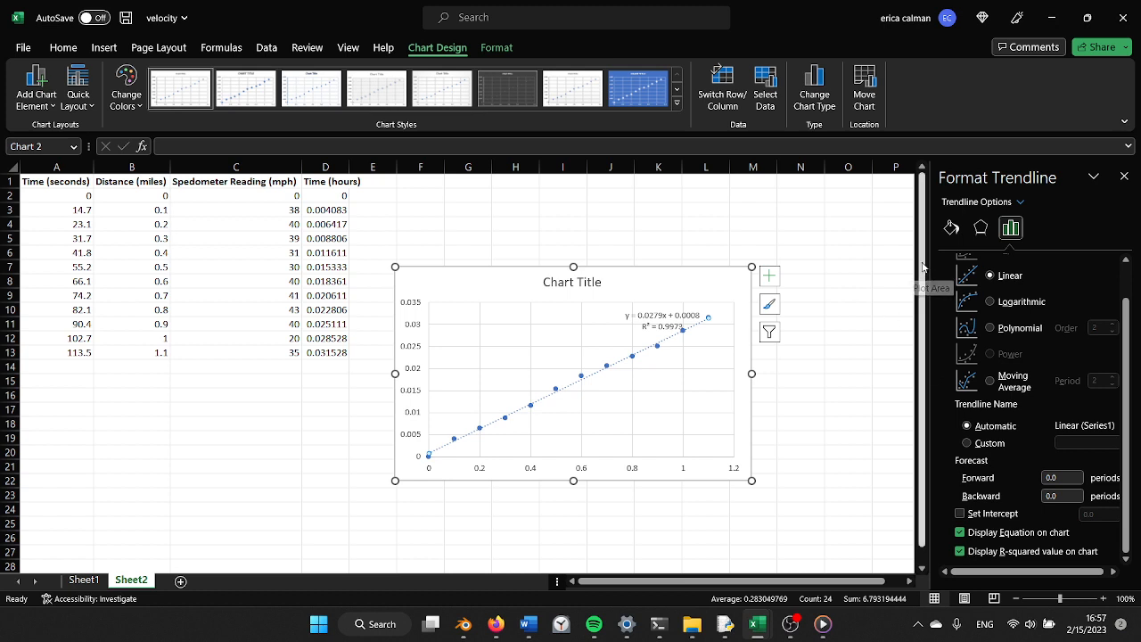
left_click(1125, 180)
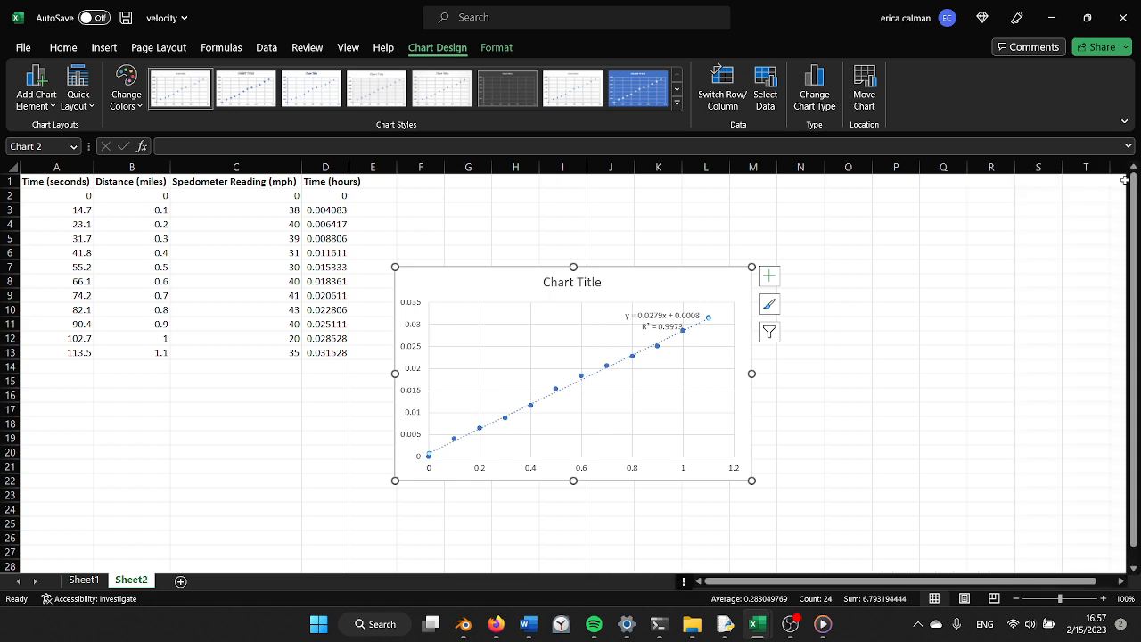
Move the trendline's equation label left and slightly up, clear of the data points
scroll(927, 272, "down", 1)
scroll(803, 357, "up", 1)
left_click(747, 413)
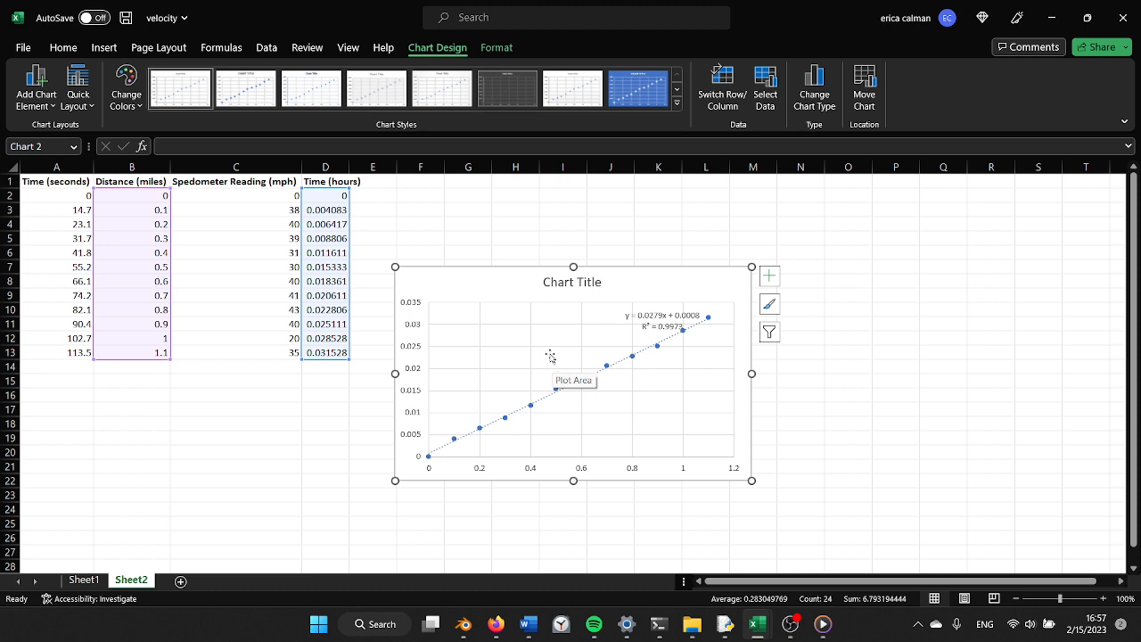
left_click(669, 316)
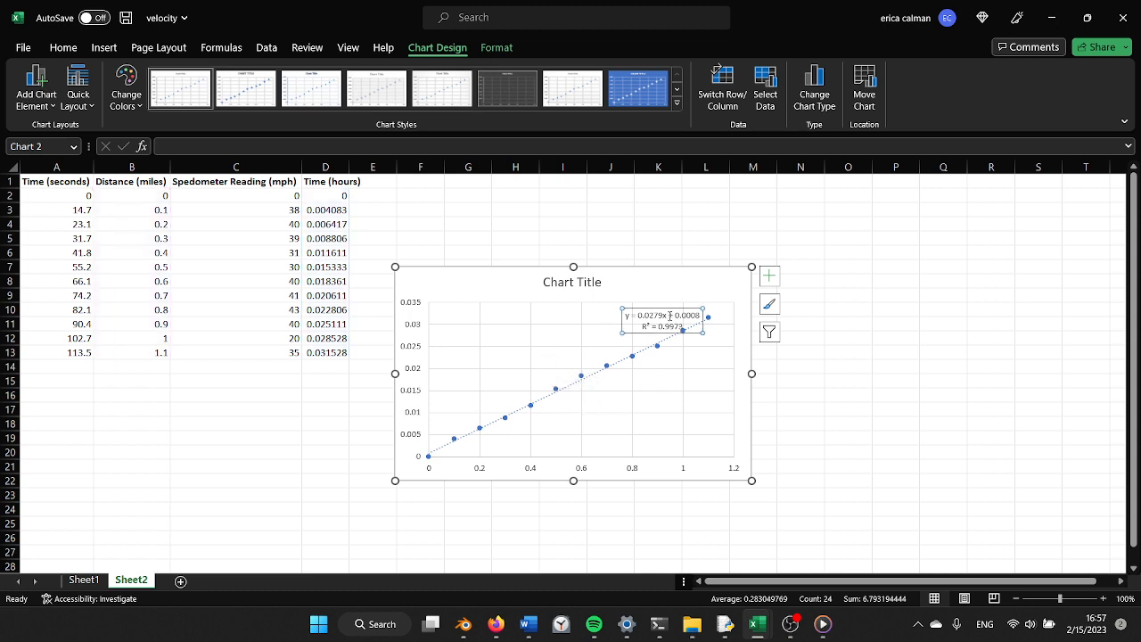
left_click_drag(667, 310, 632, 304)
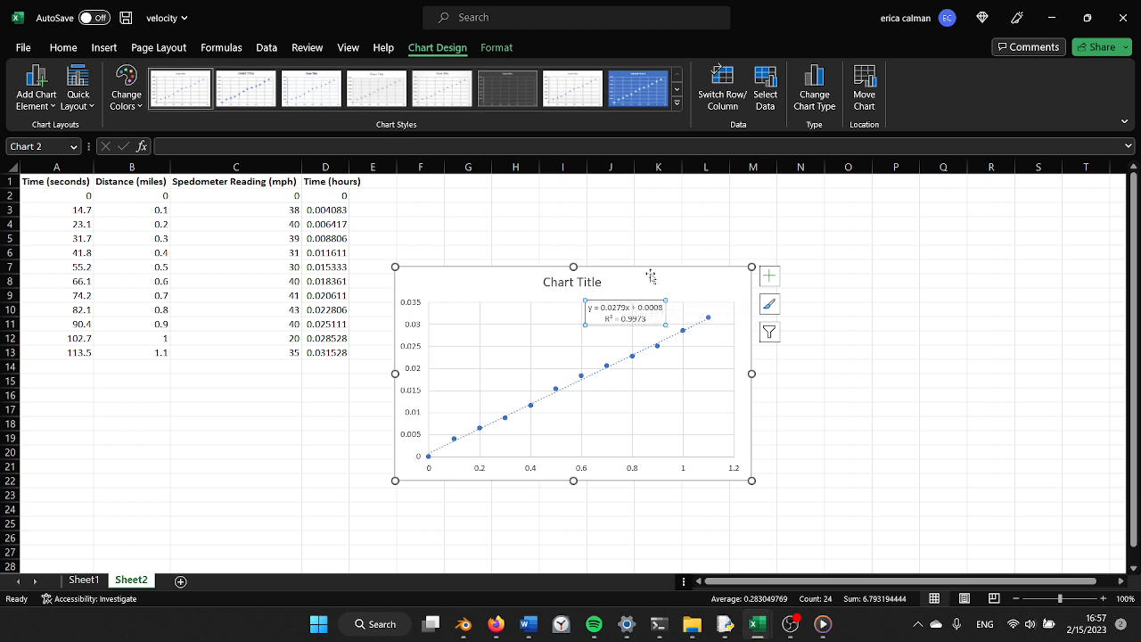
Delete the scatter chart that plots time in hours against distance
left_click(650, 275)
key("Delete")
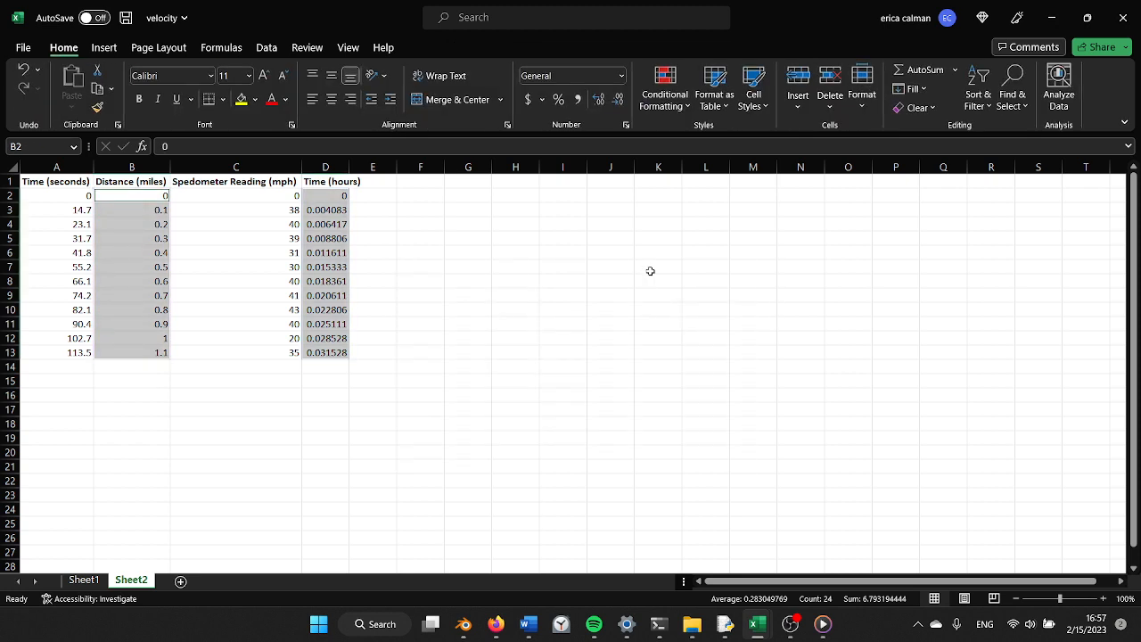
left_click(291, 231)
Copy the Distance (miles) column B1:B13 into column E, starting at E1, beside the times in hours
left_click_drag(124, 182, 116, 353)
key("ctrl+c")
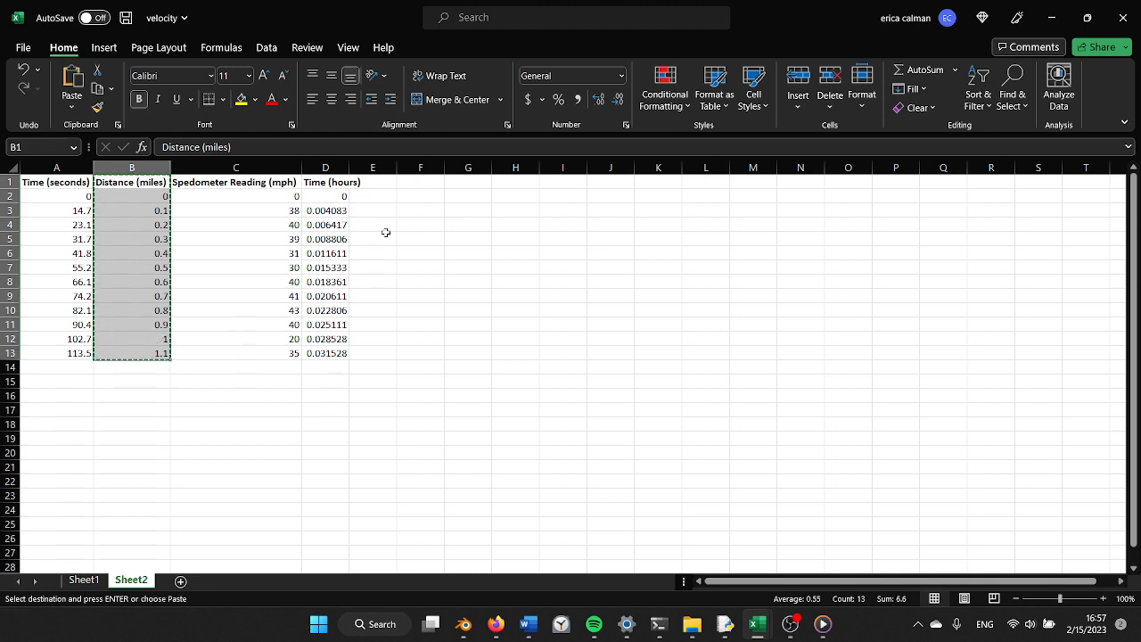
left_click(384, 182)
key("ctrl+v")
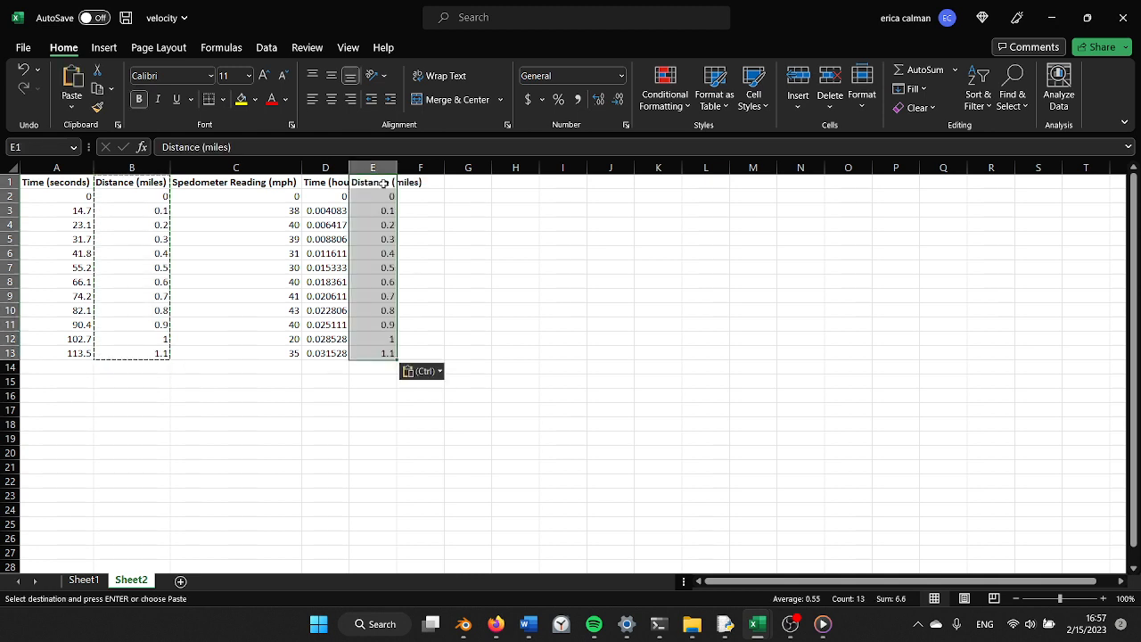
left_click(509, 251)
left_click(429, 216)
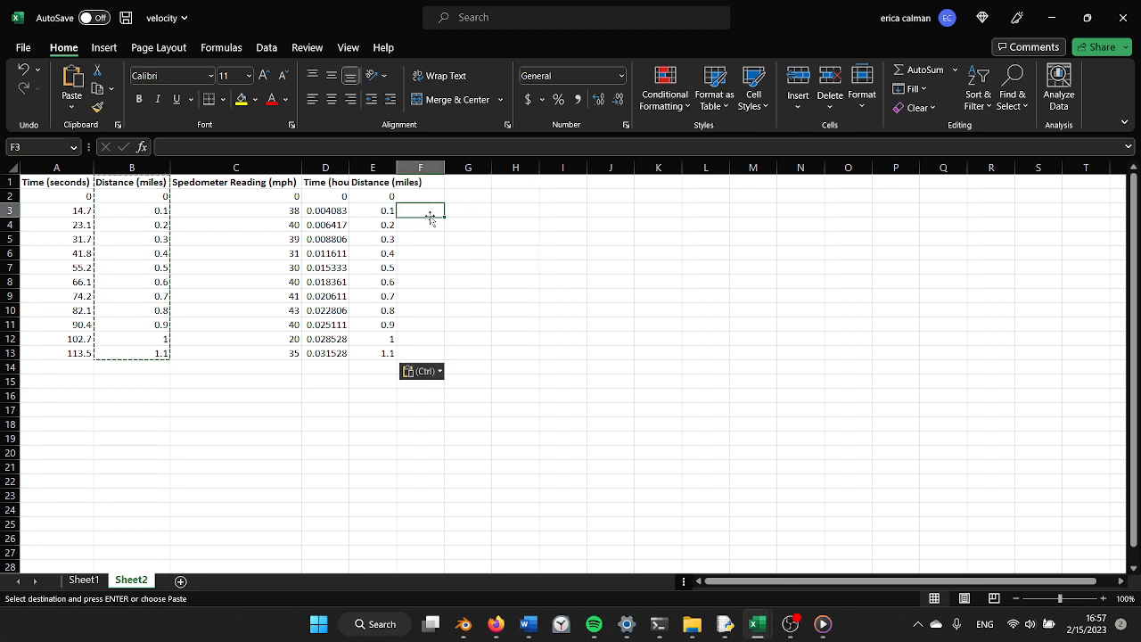
Insert a markers-only scatter chart from D2:E13, with time in hours horizontal, and shift it up and right, clear of the data
left_click_drag(326, 198, 383, 356)
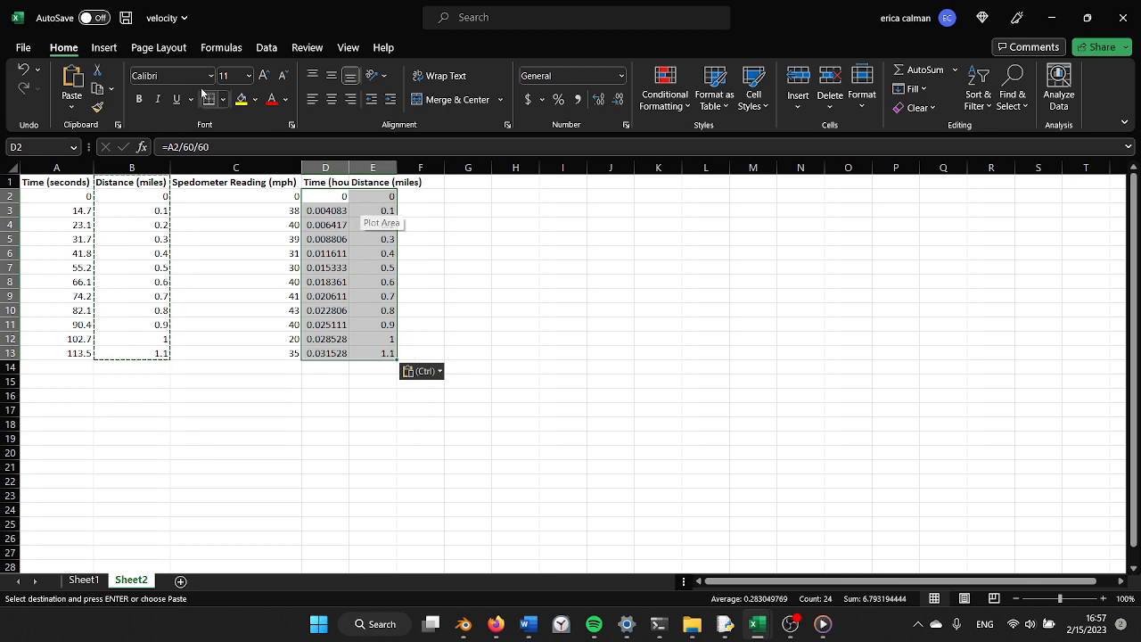
left_click(103, 47)
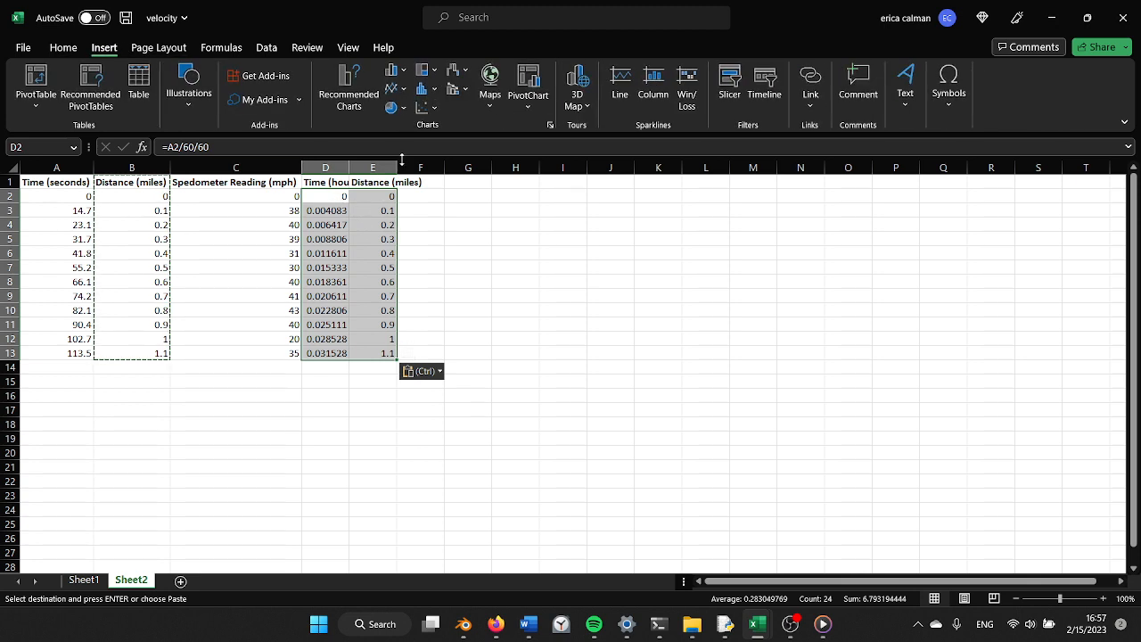
left_click(437, 108)
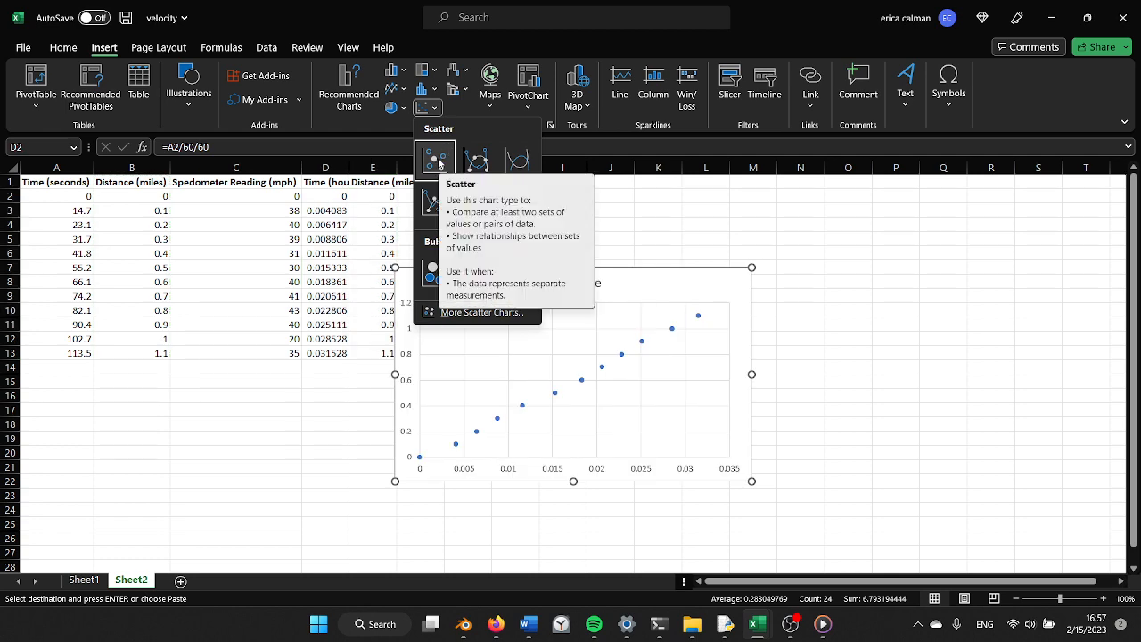
left_click(437, 161)
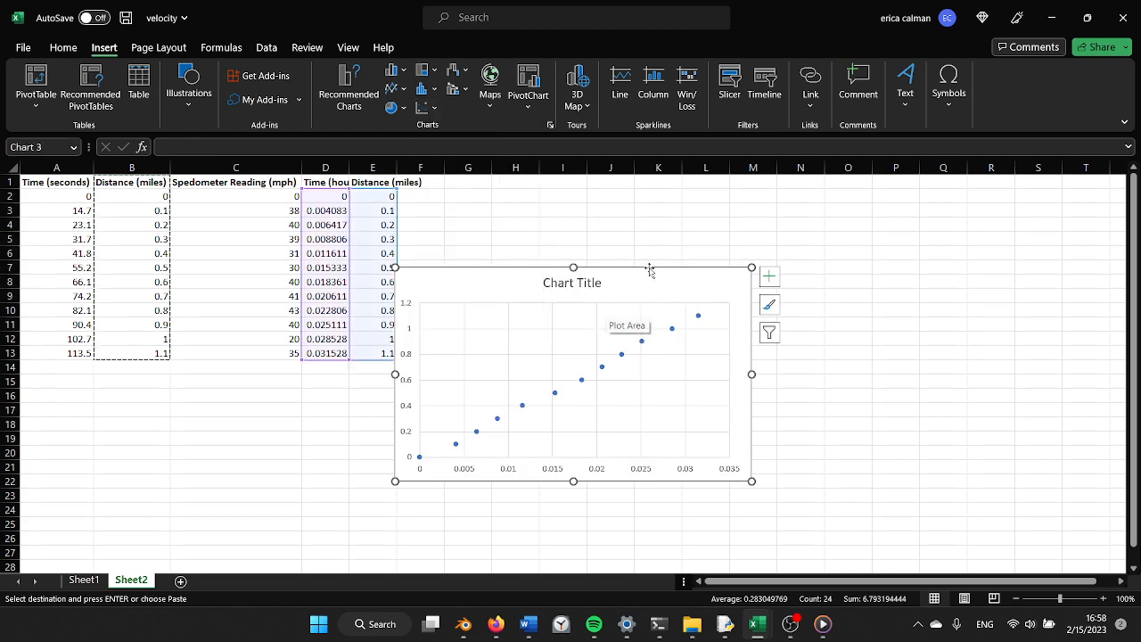
left_click_drag(650, 271, 674, 240)
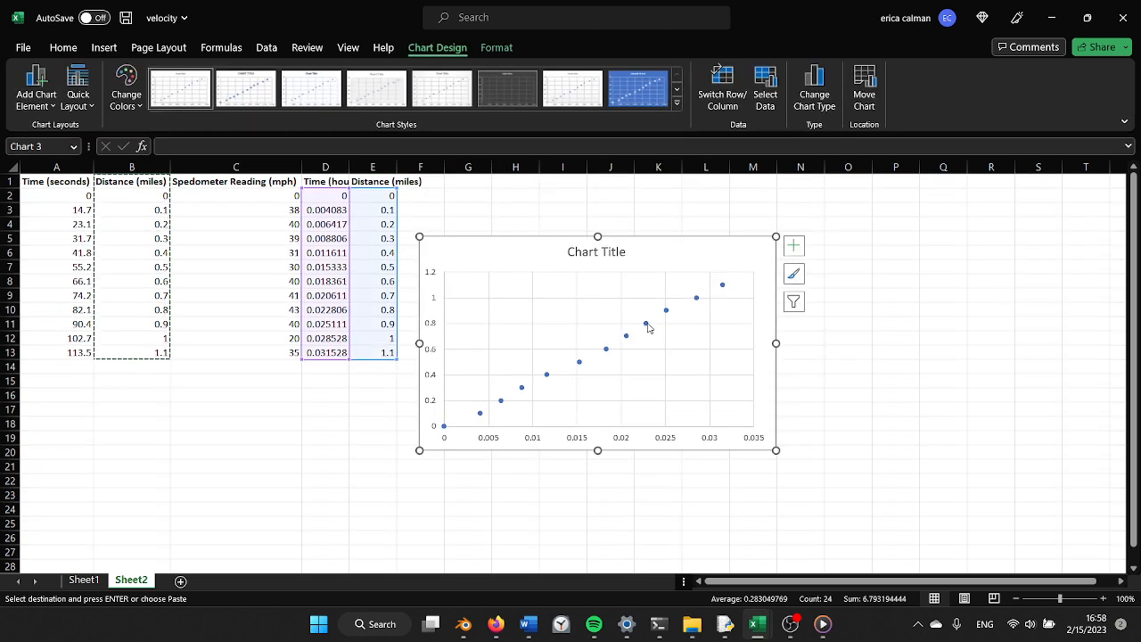
Add a linear trendline to the chart's data points with the intercept set to 0.0 and the equation displayed on the chart
left_click(646, 324)
right_click(645, 324)
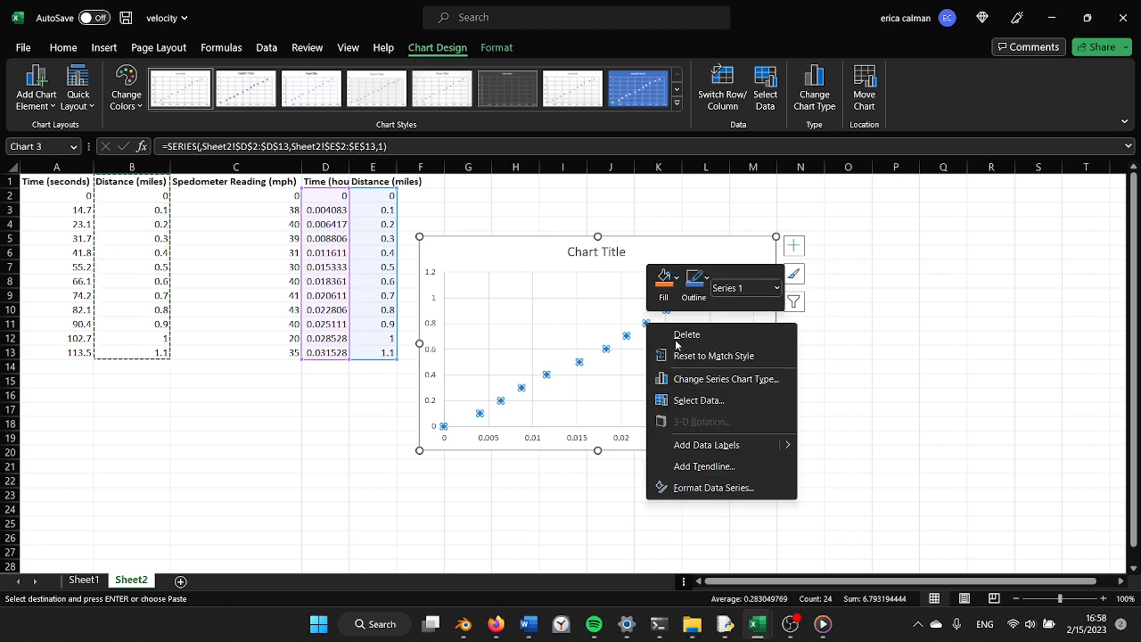
left_click(733, 467)
scroll(963, 499, "down", 2)
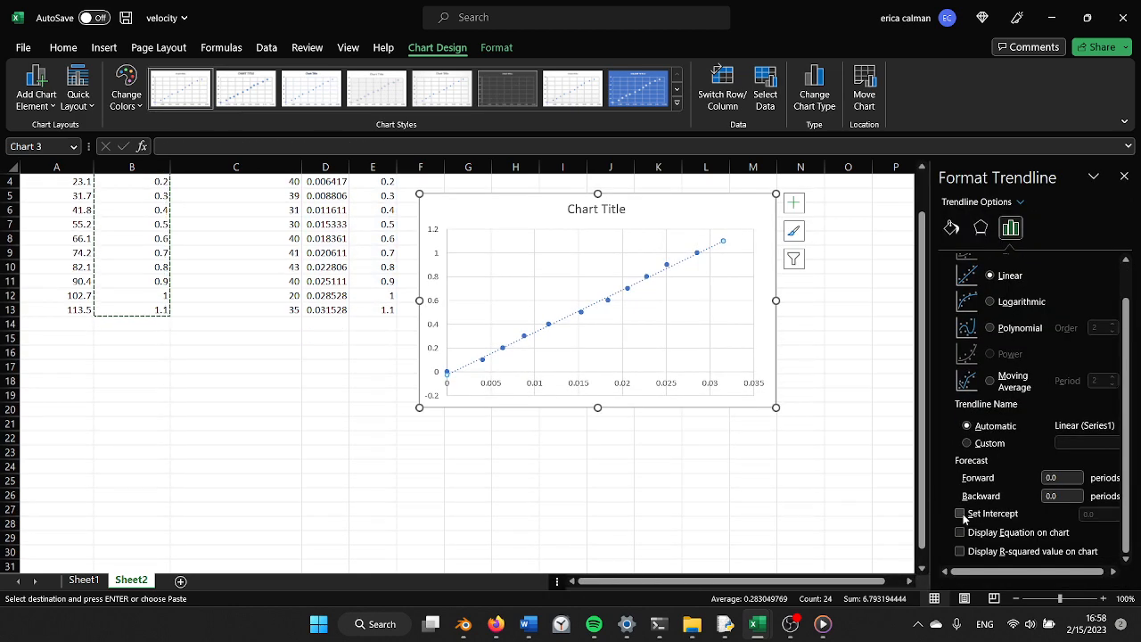
left_click(961, 514)
left_click(960, 532)
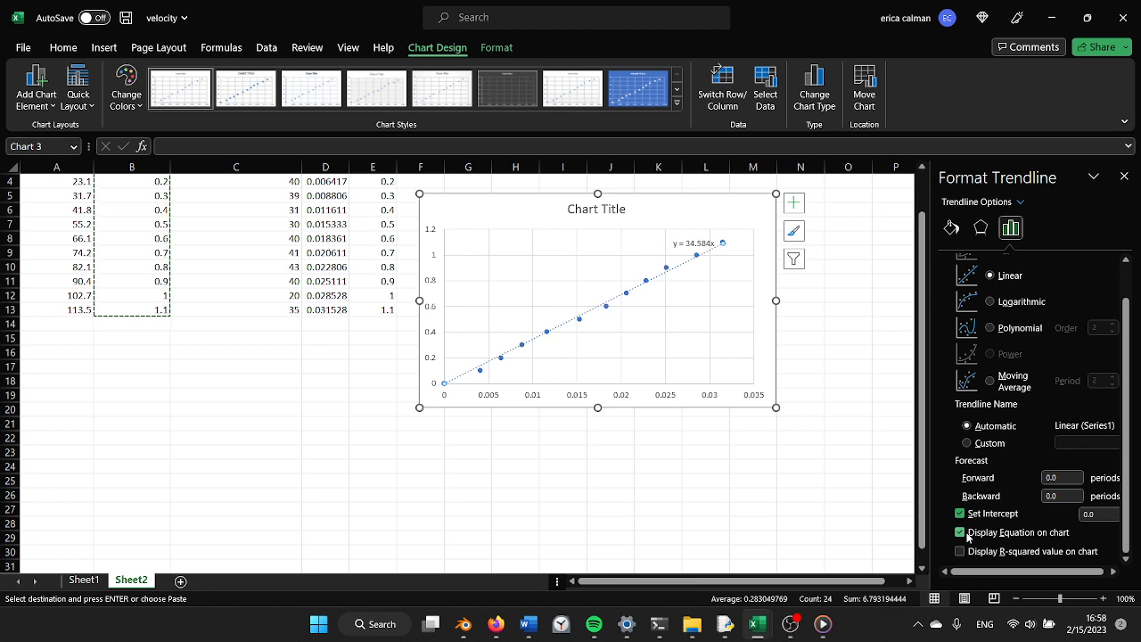
left_click(1124, 177)
Move the trendline's equation label left into the empty upper-left area of the plot, clear of the data points
left_click(713, 244)
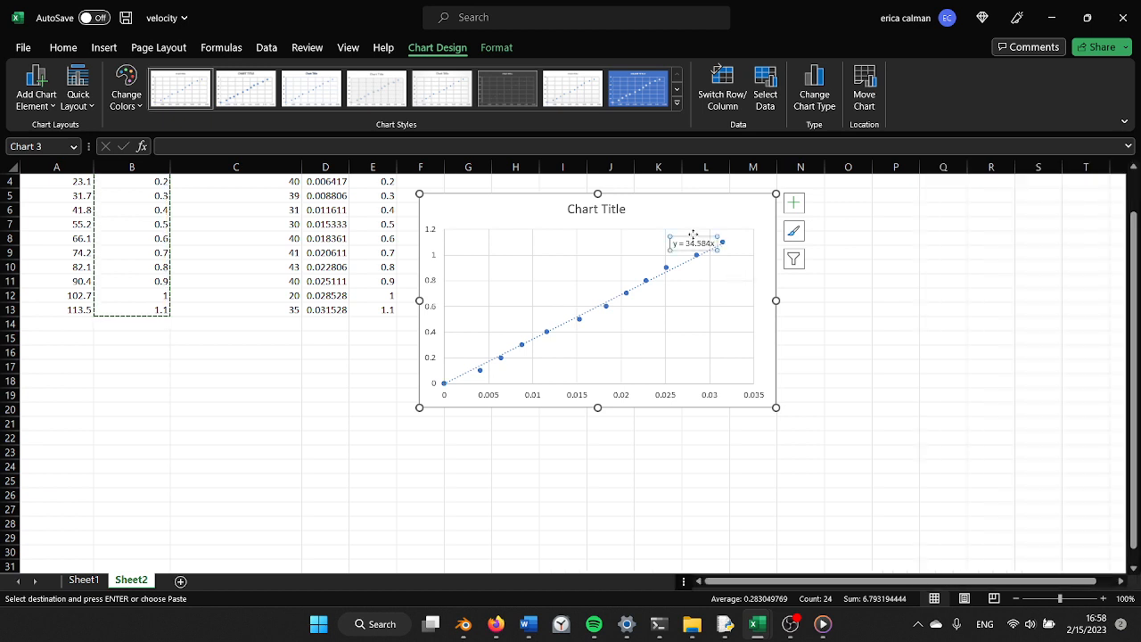
left_click_drag(693, 234, 554, 244)
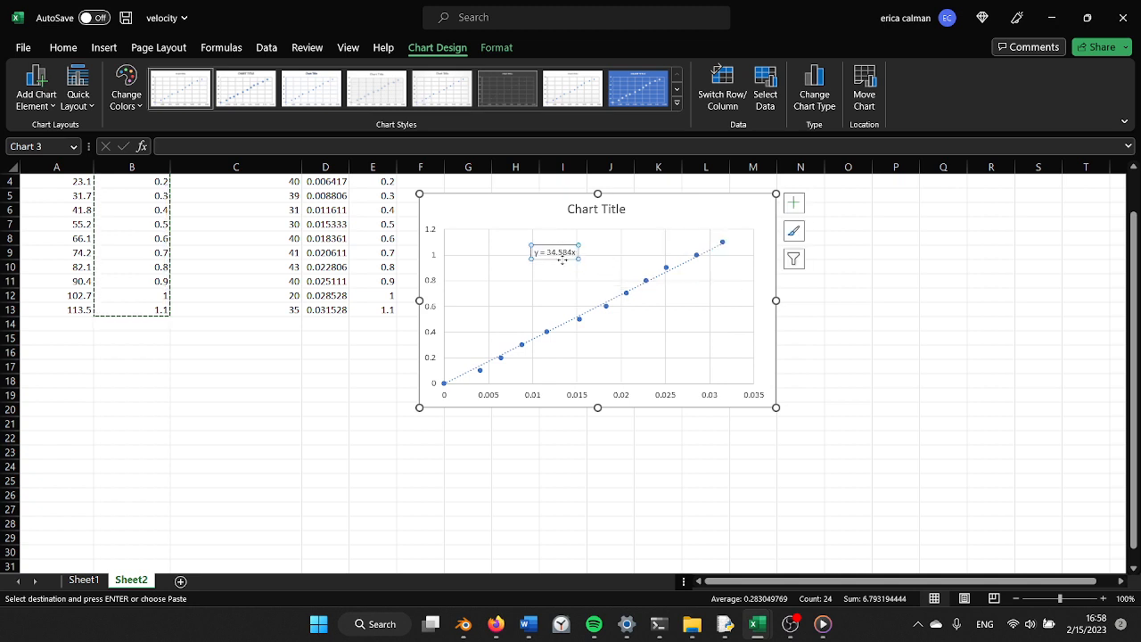
left_click_drag(563, 258, 546, 261)
Calculate the average speedometer reading in C18 with the formula =AVERAGE(C2:C13)
scroll(172, 329, "up", 1)
left_click(206, 423)
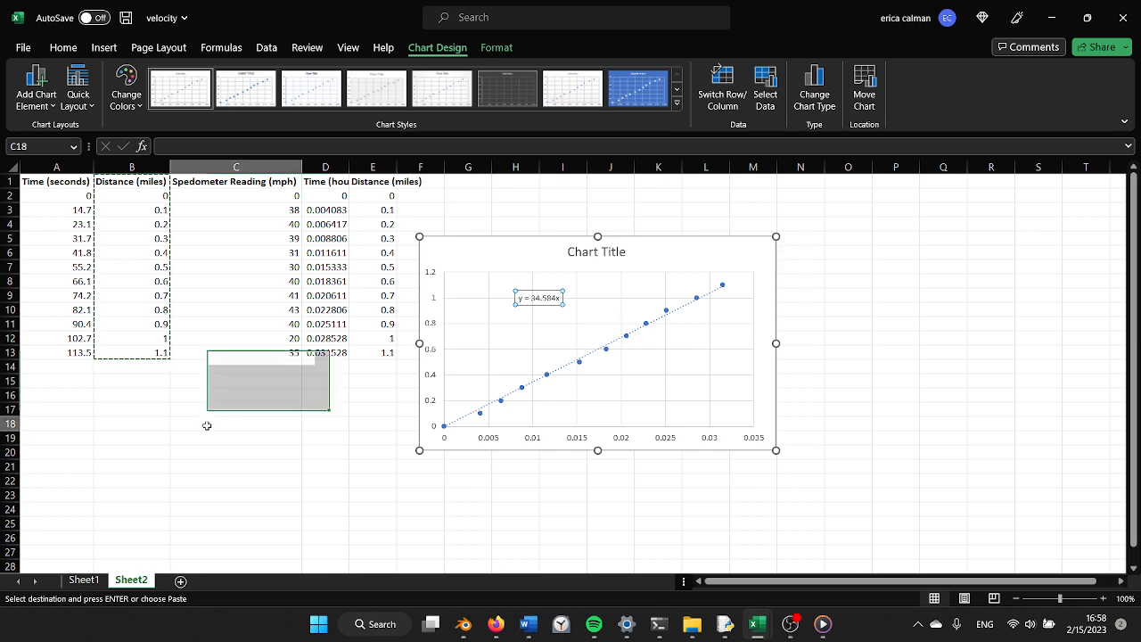
key("Escape")
type("=")
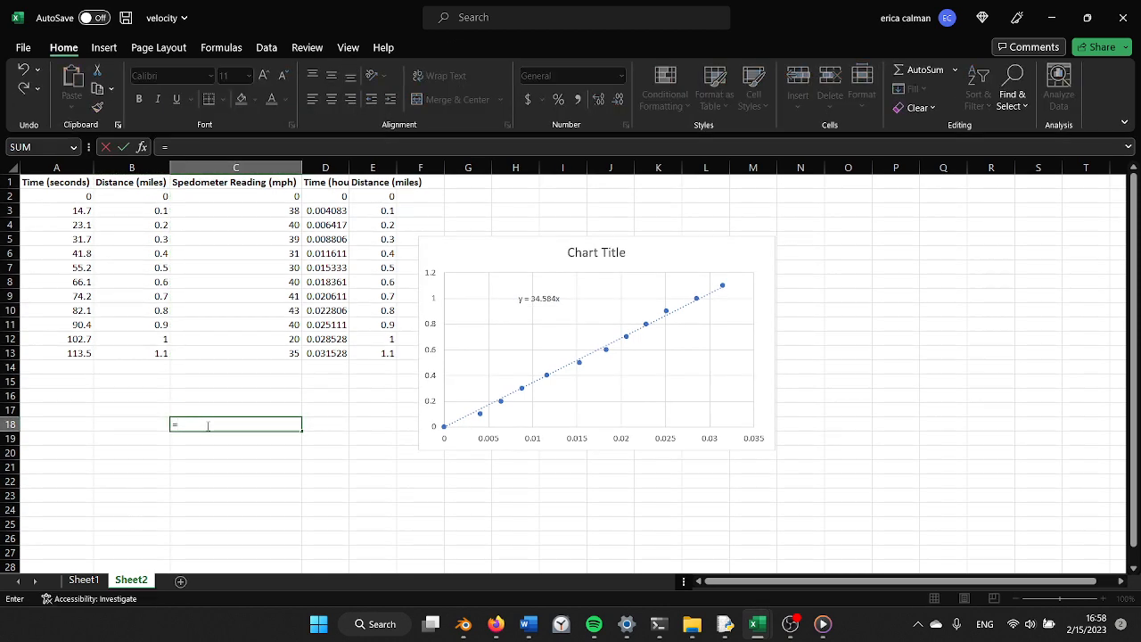
type("av")
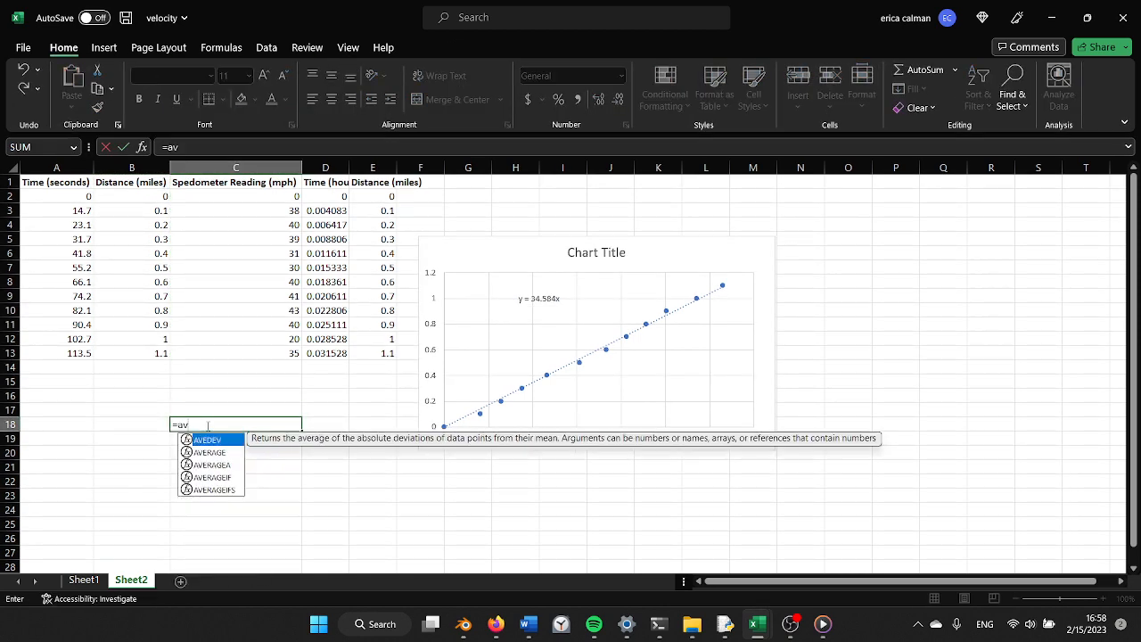
type("er")
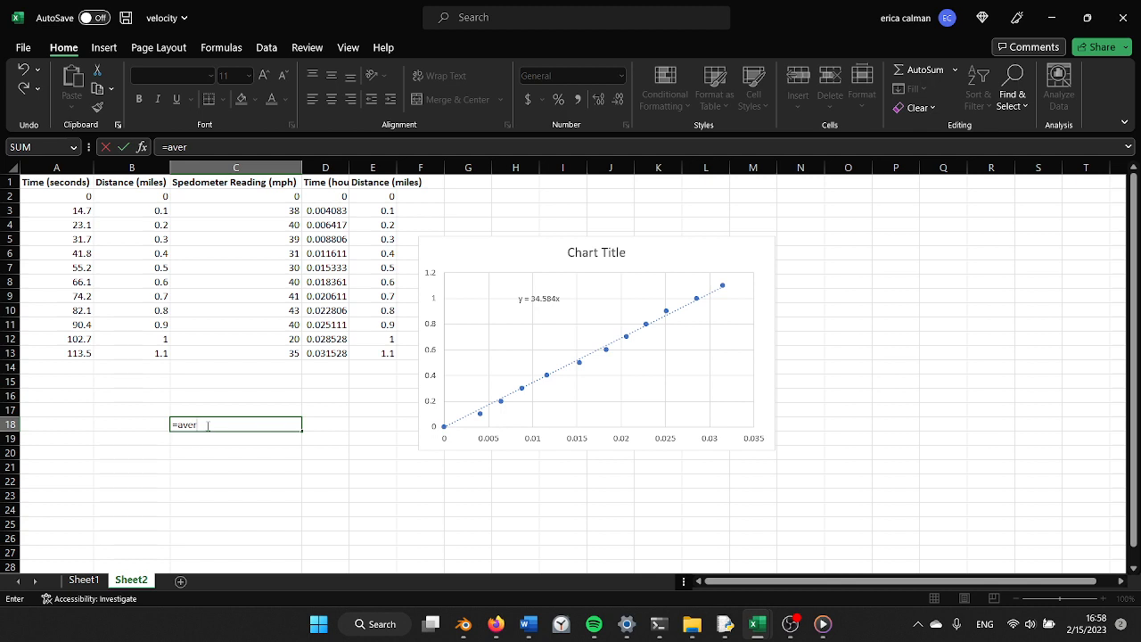
type("AGE(")
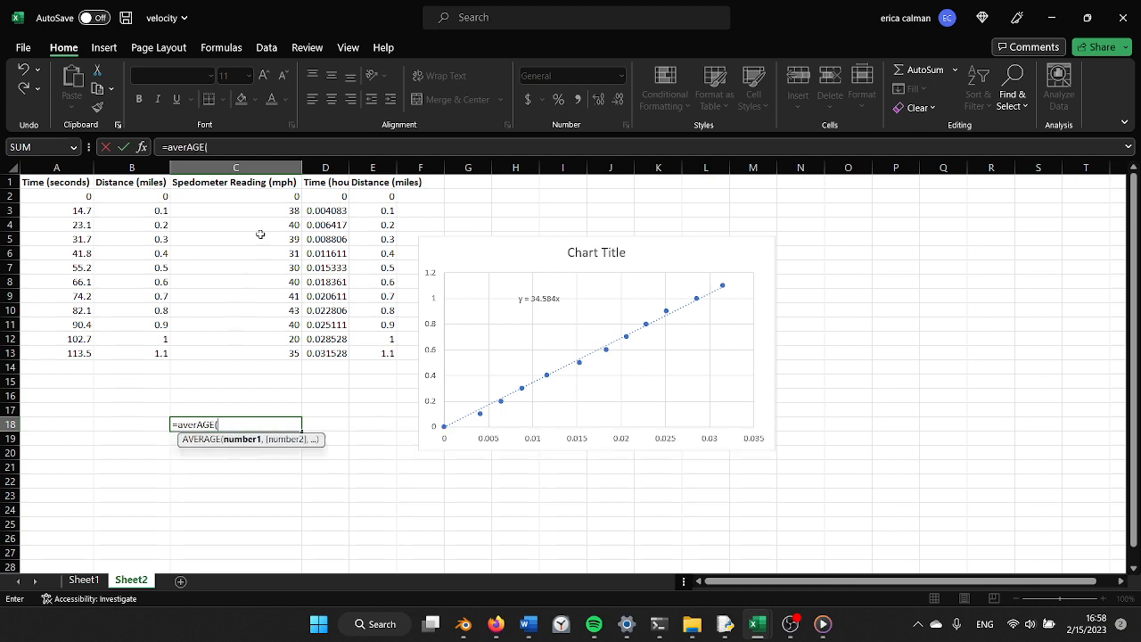
left_click_drag(294, 198, 273, 351)
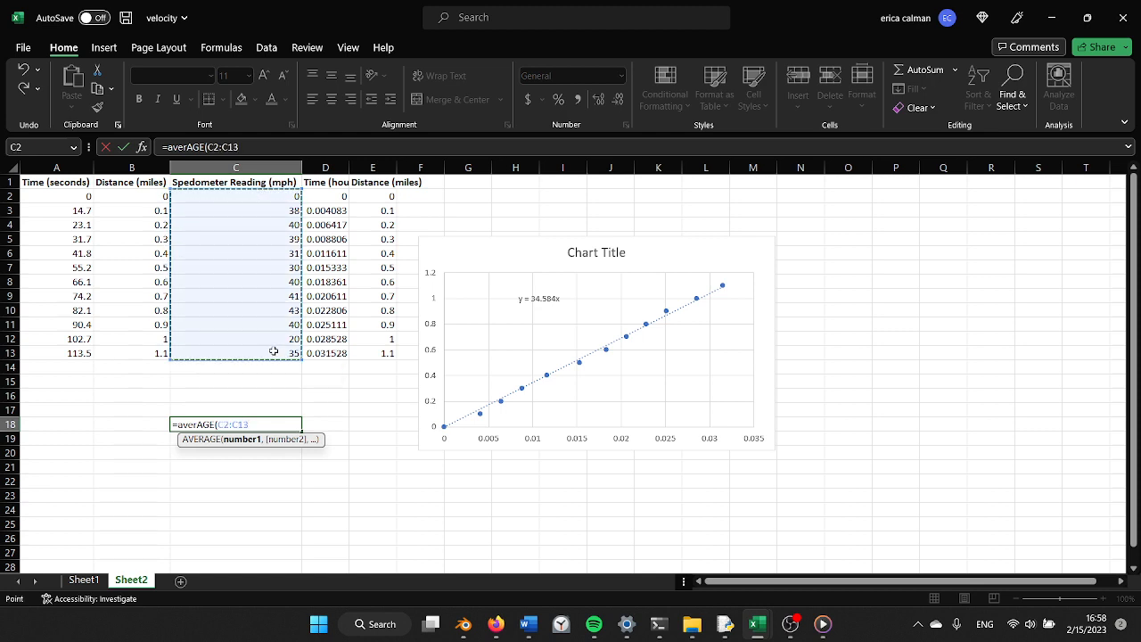
type(")")
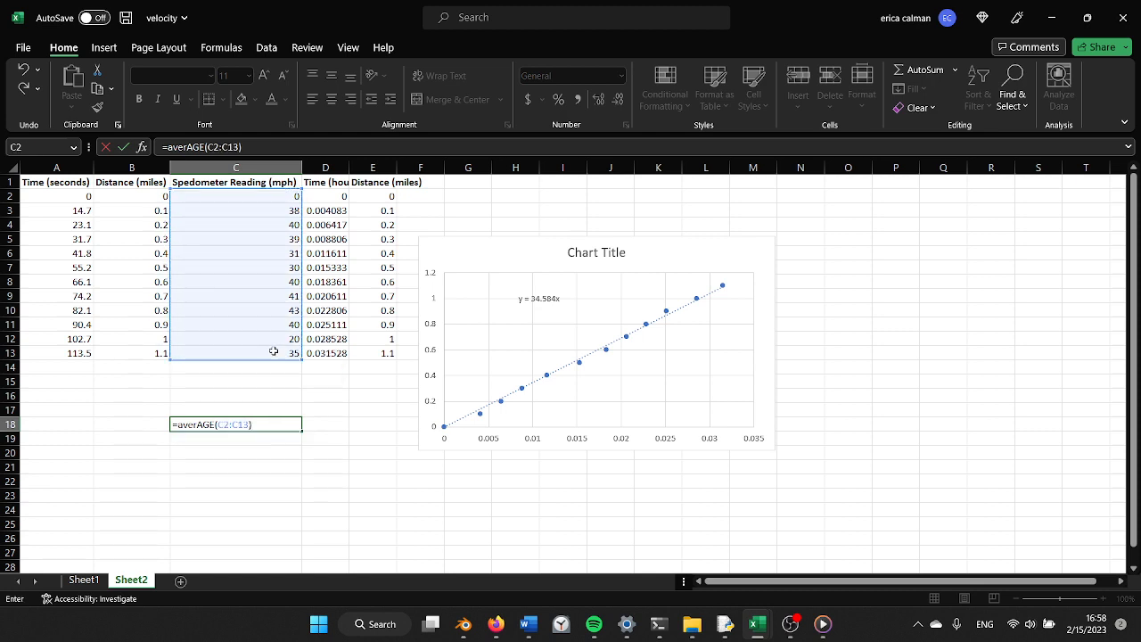
key("Return")
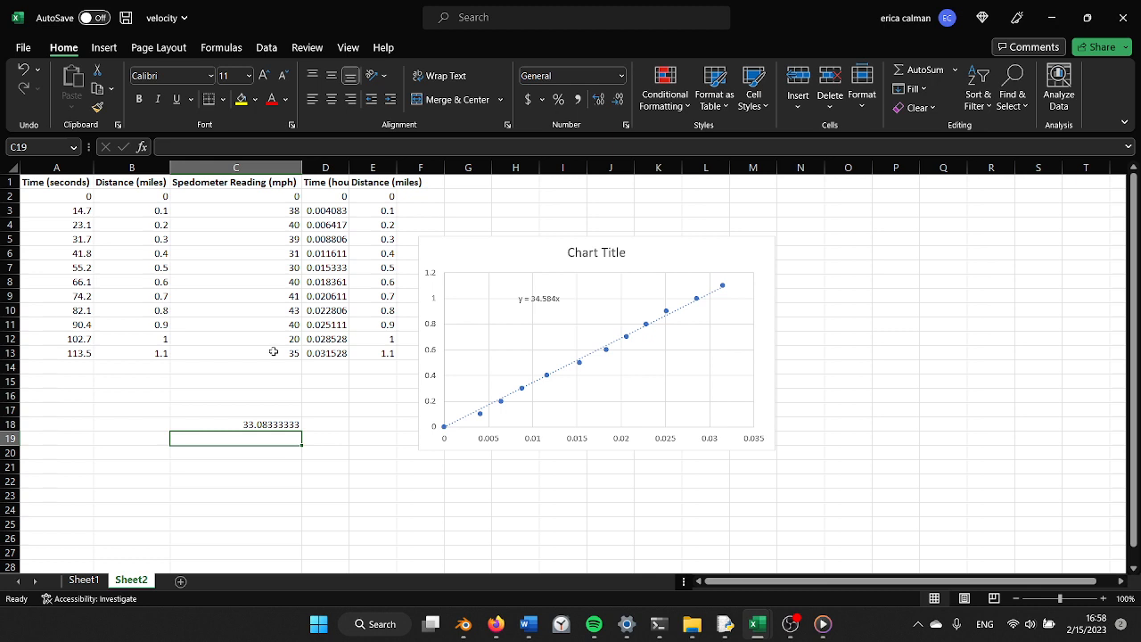
Move the scatter chart right and slightly up, to about columns J to Q, to free the columns beside the data
left_click(597, 357)
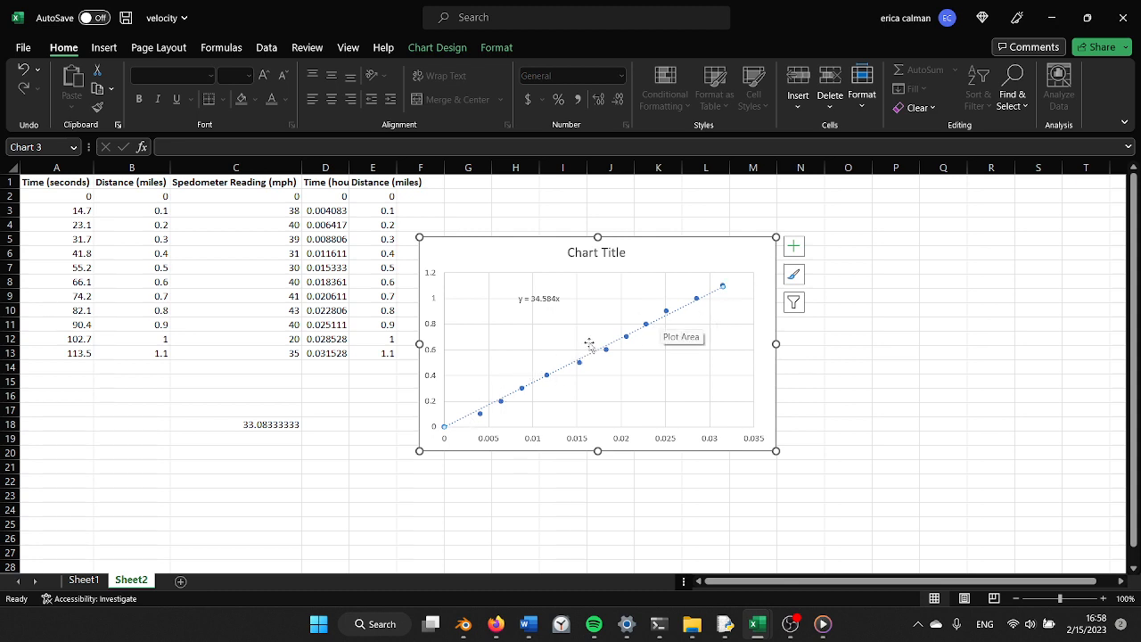
left_click(277, 434)
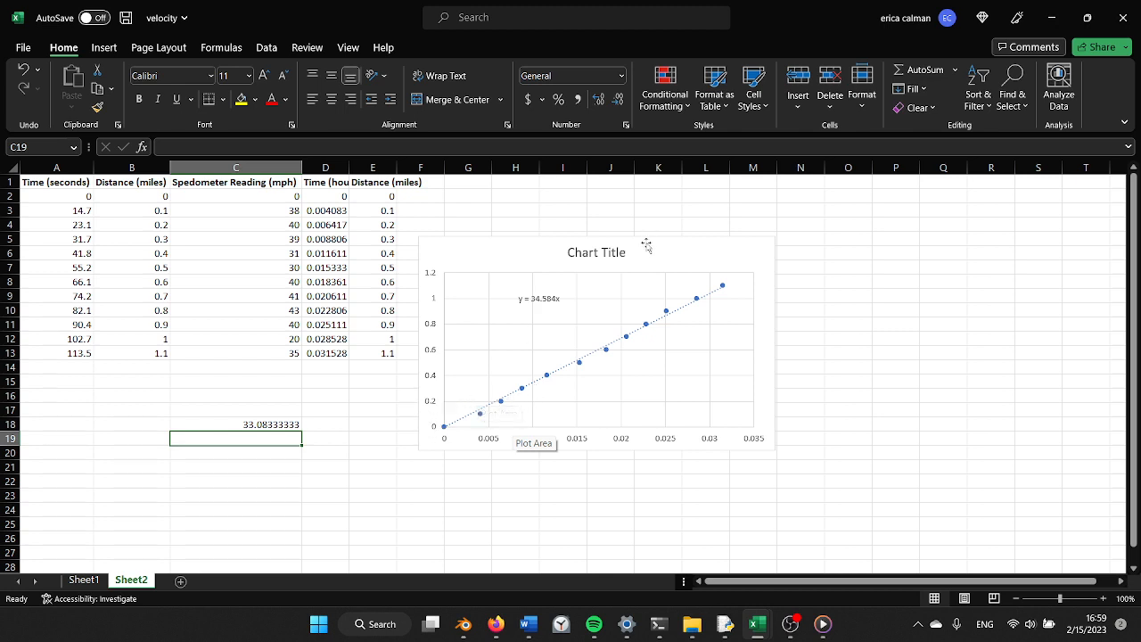
left_click_drag(658, 241, 838, 196)
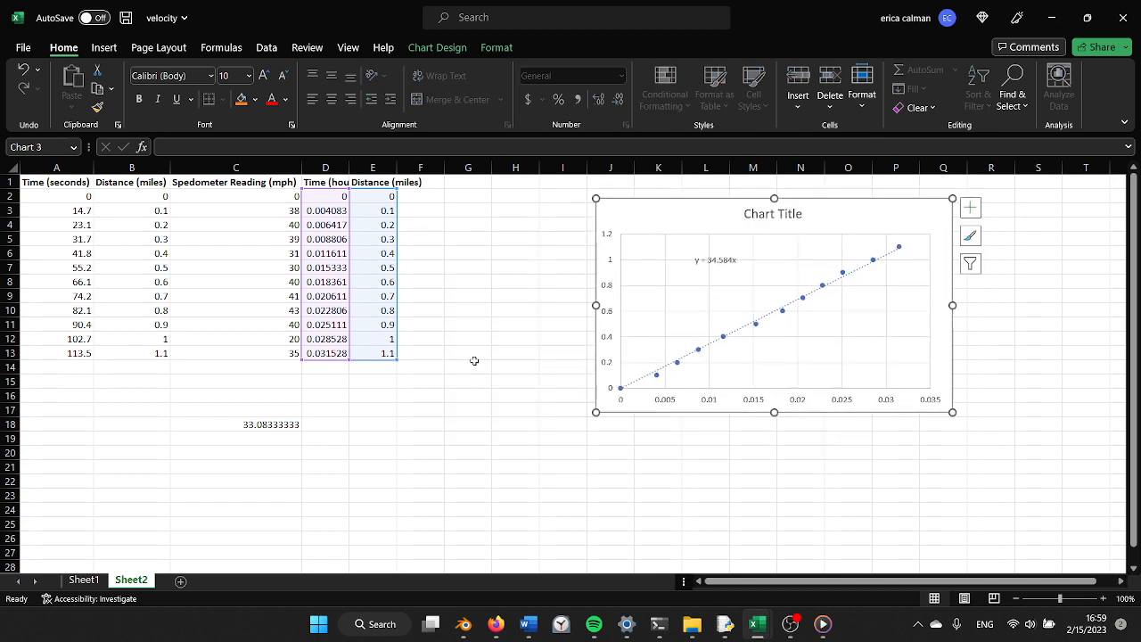
left_click(451, 284)
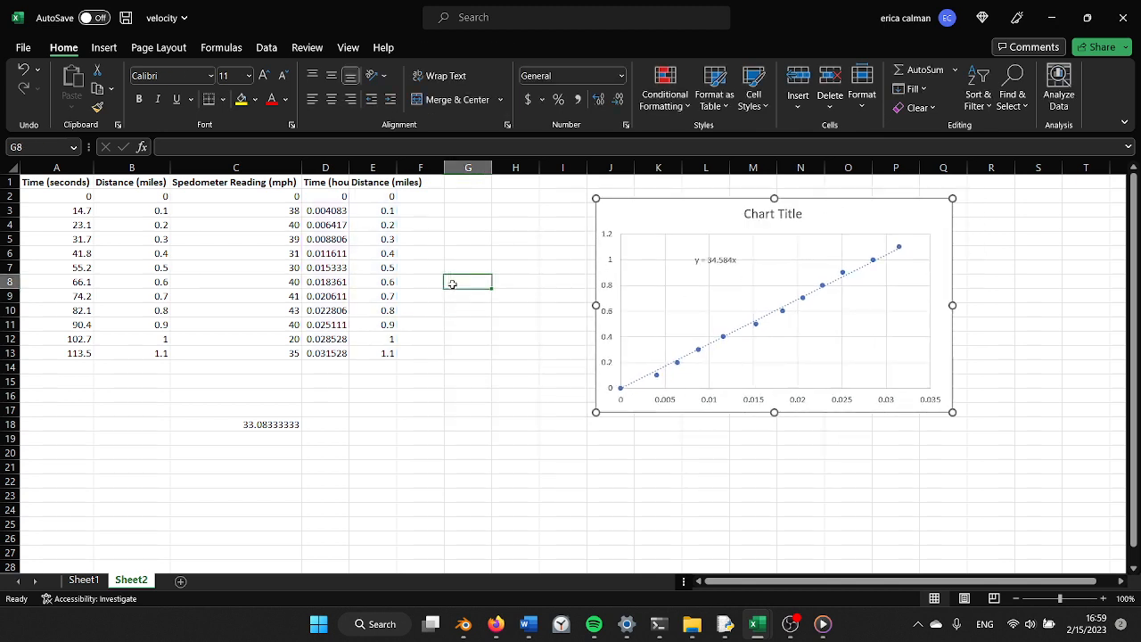
Enter the column heading "distance differences" in G1
left_click(466, 183)
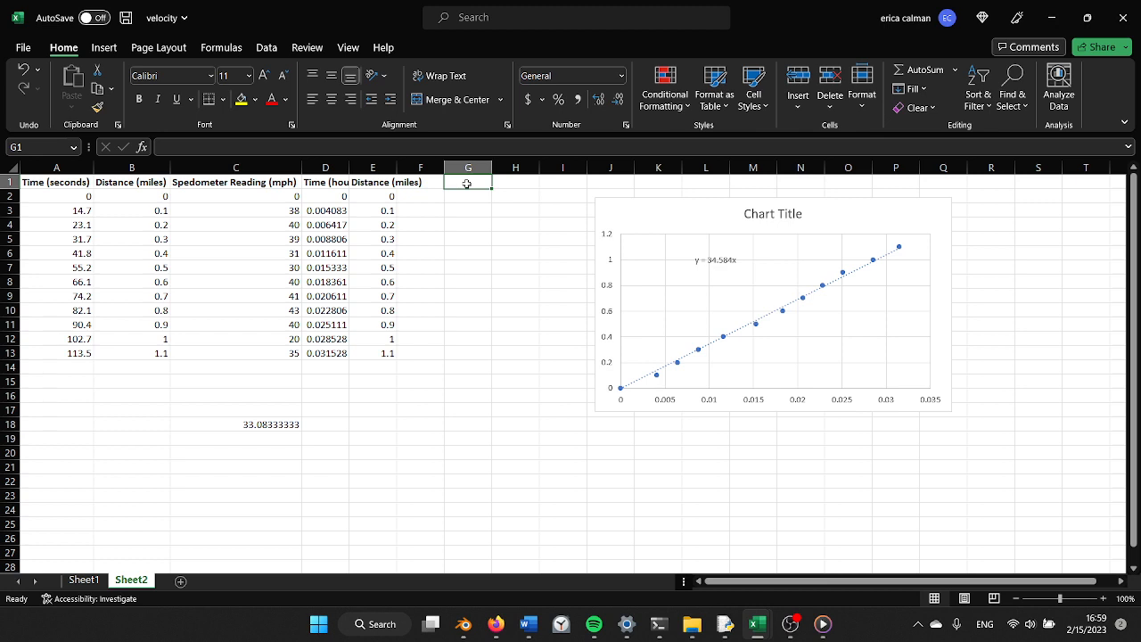
type("distance")
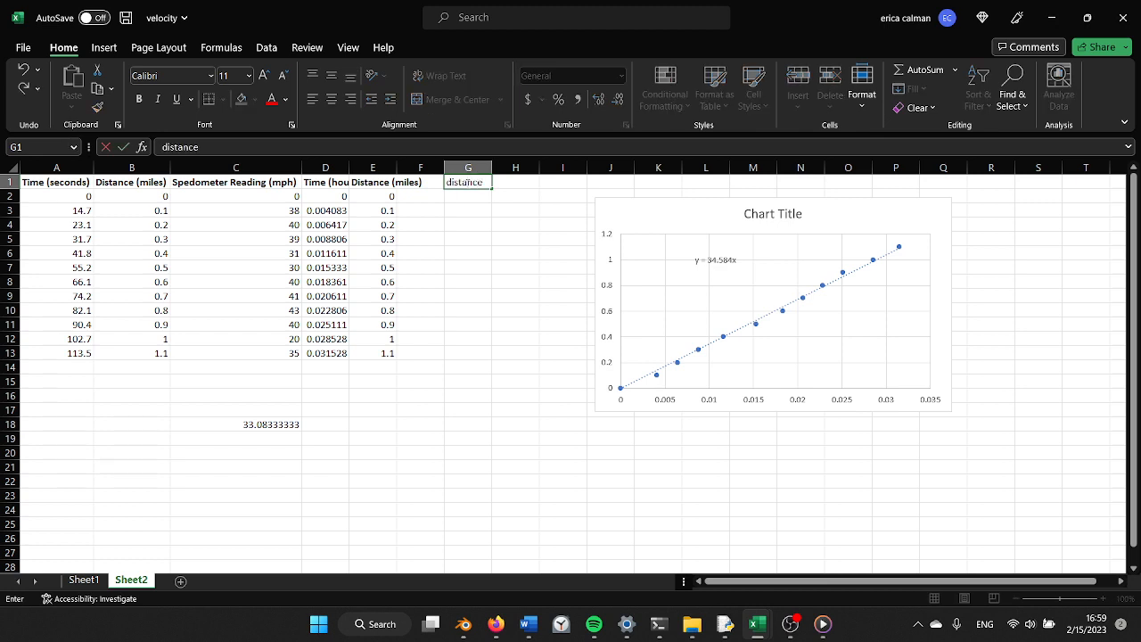
type(" differences")
key("Return")
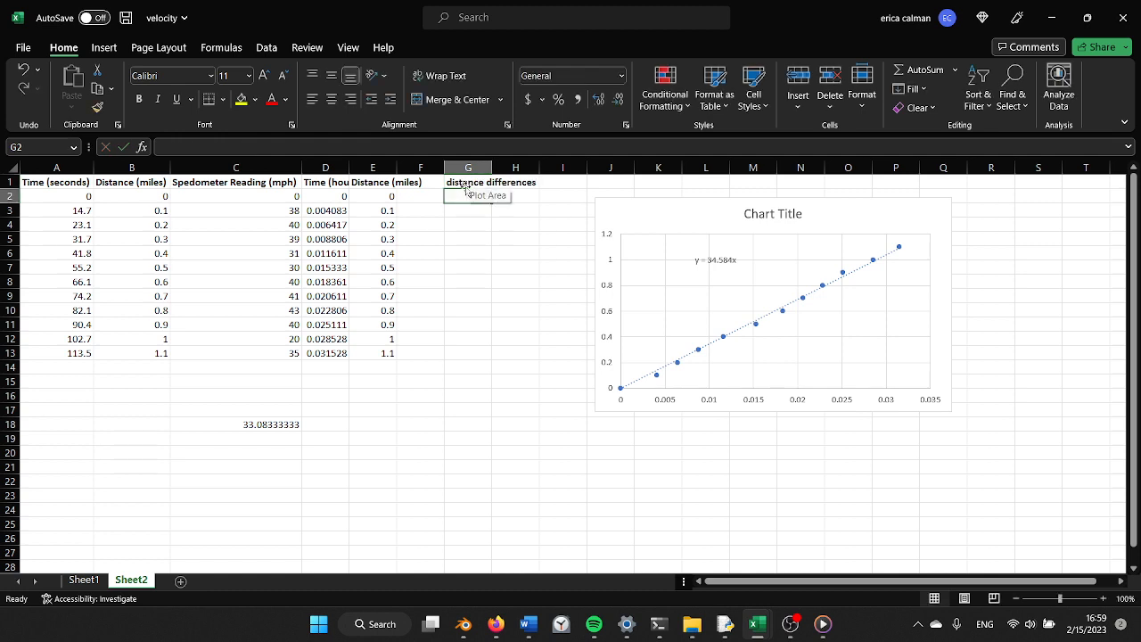
Calculate the difference between consecutive distances with =B3-B2 in G3 and fill the formula down to G13
left_click(459, 210)
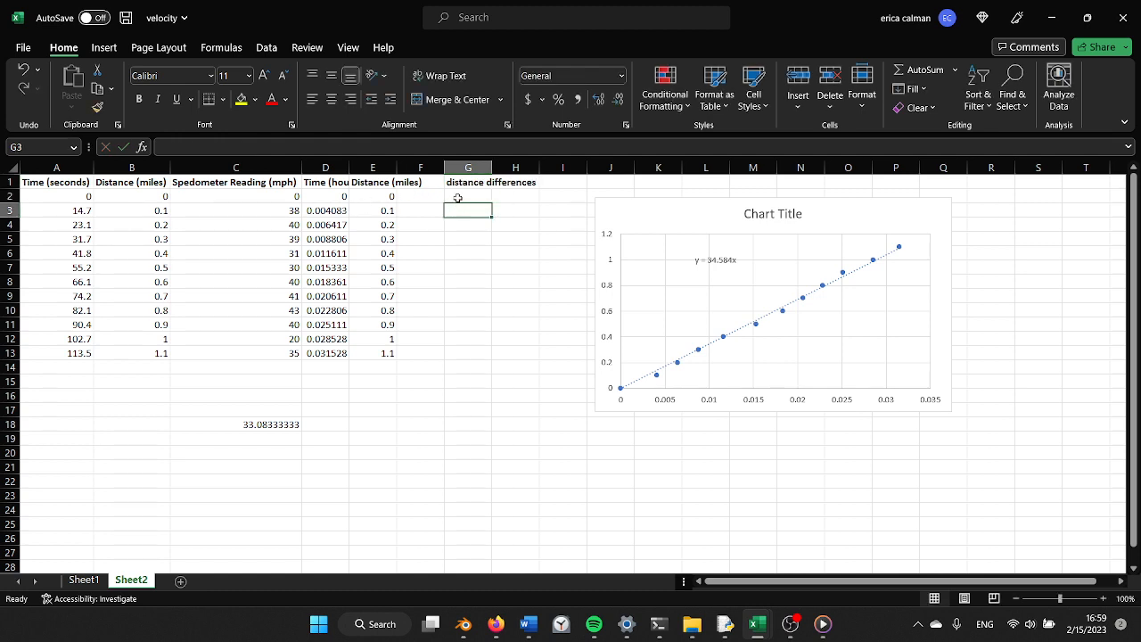
left_click(458, 198)
left_click(461, 210)
type("=")
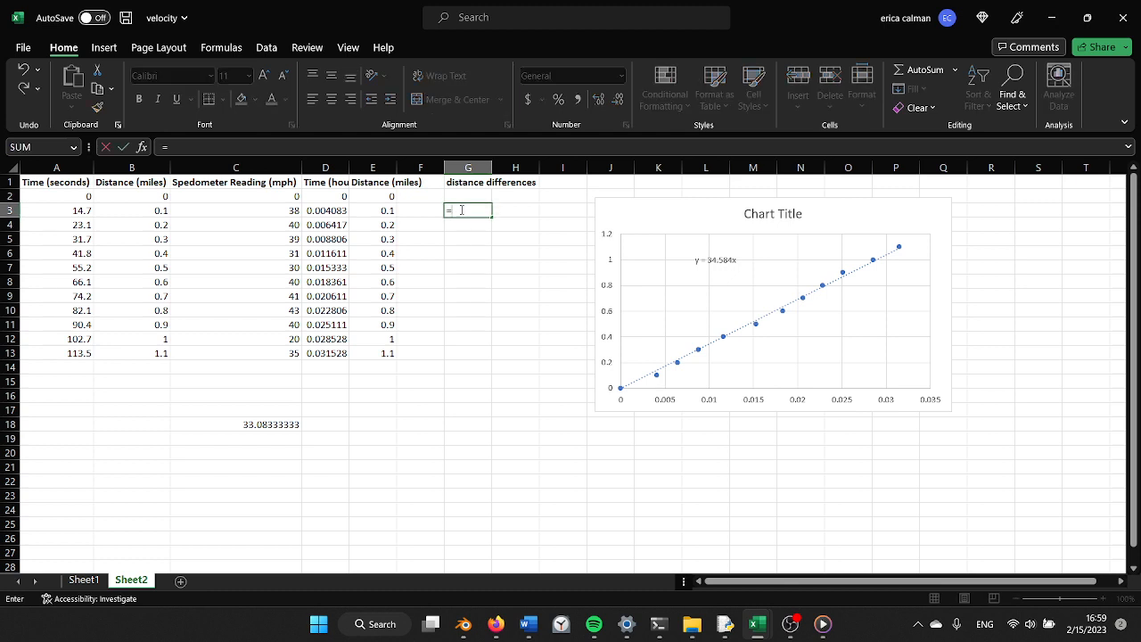
type("diff")
key("BackSpace")
key("BackSpace")
key("BackSpace")
left_click(153, 210)
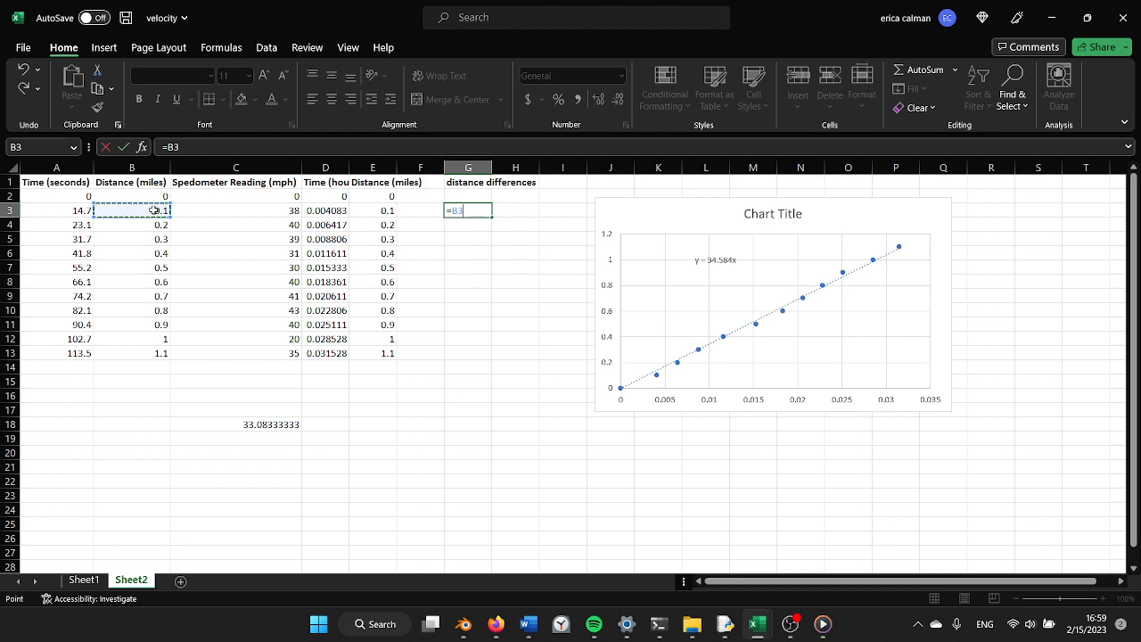
type("-")
left_click(157, 196)
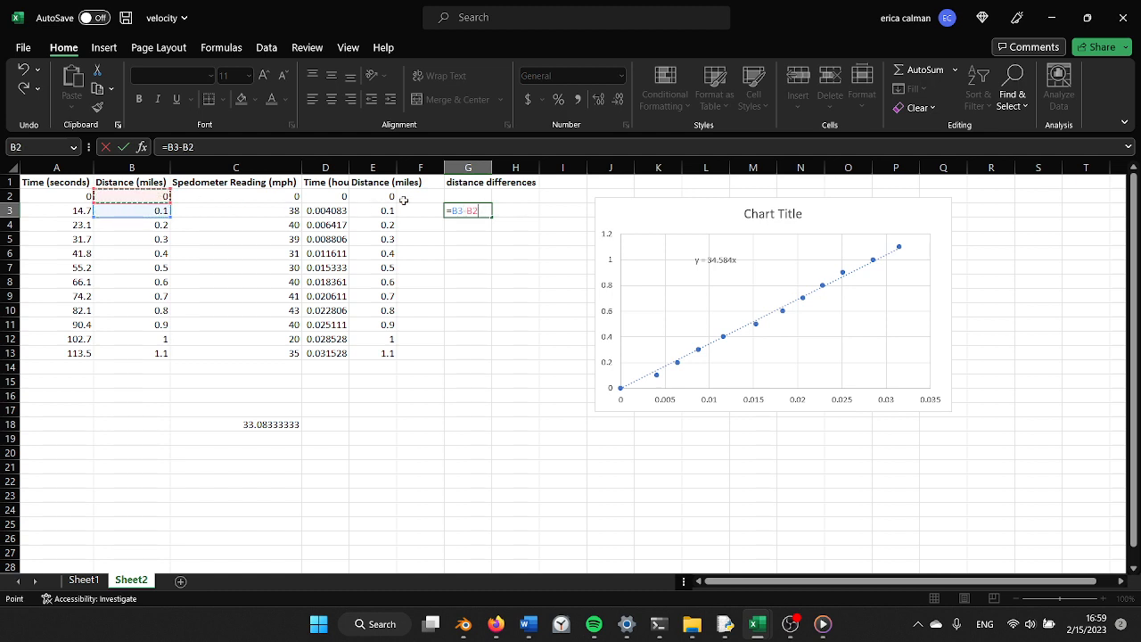
key("Return")
left_click(482, 209)
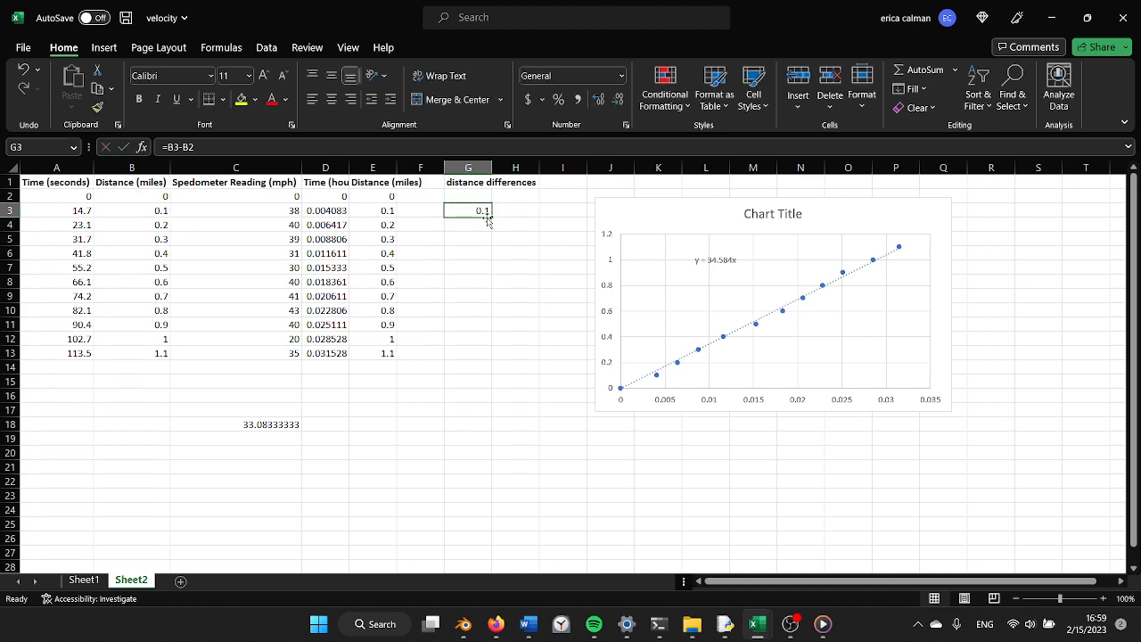
left_click_drag(491, 215, 493, 360)
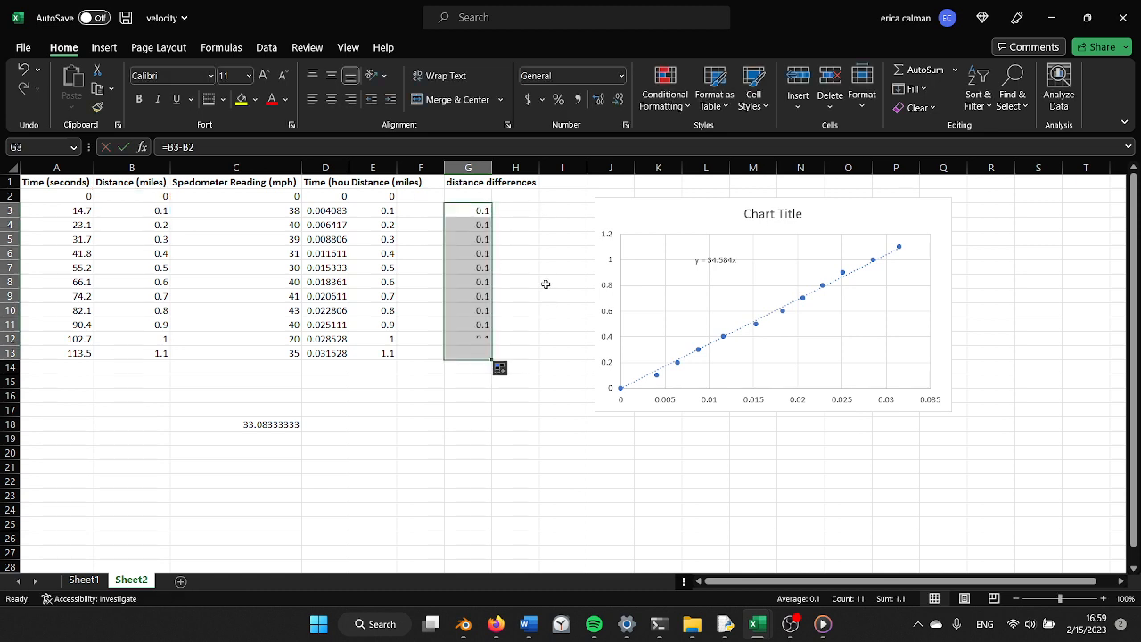
Try to extend the distance-difference formula from G3 up into G2, and clear G2 again
left_click(485, 210)
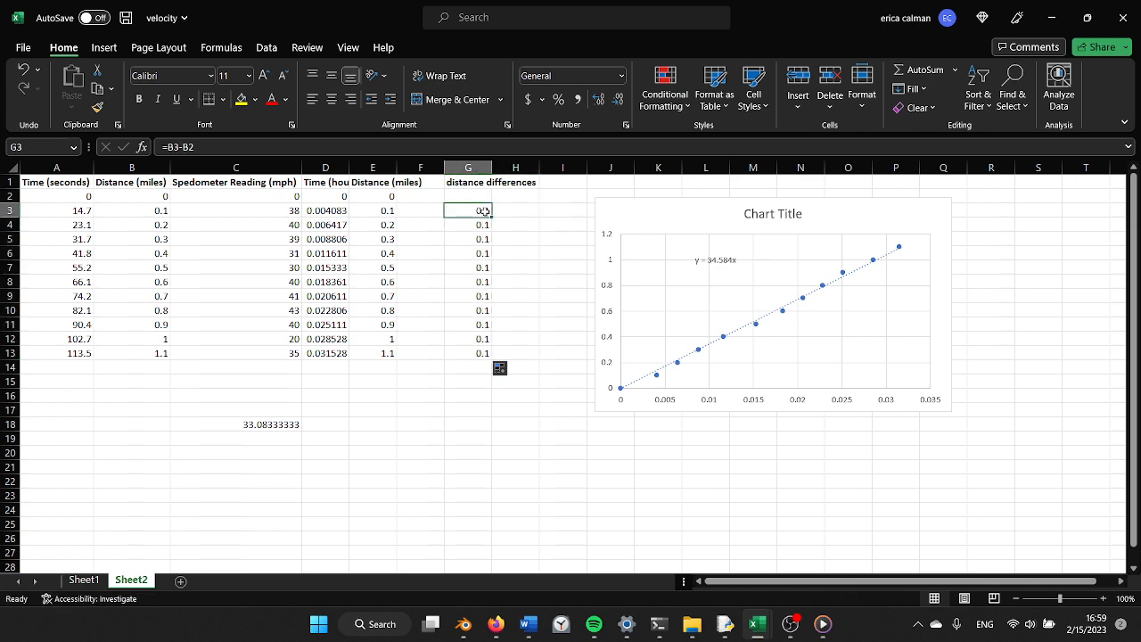
left_click_drag(491, 218, 494, 194)
left_click(522, 207)
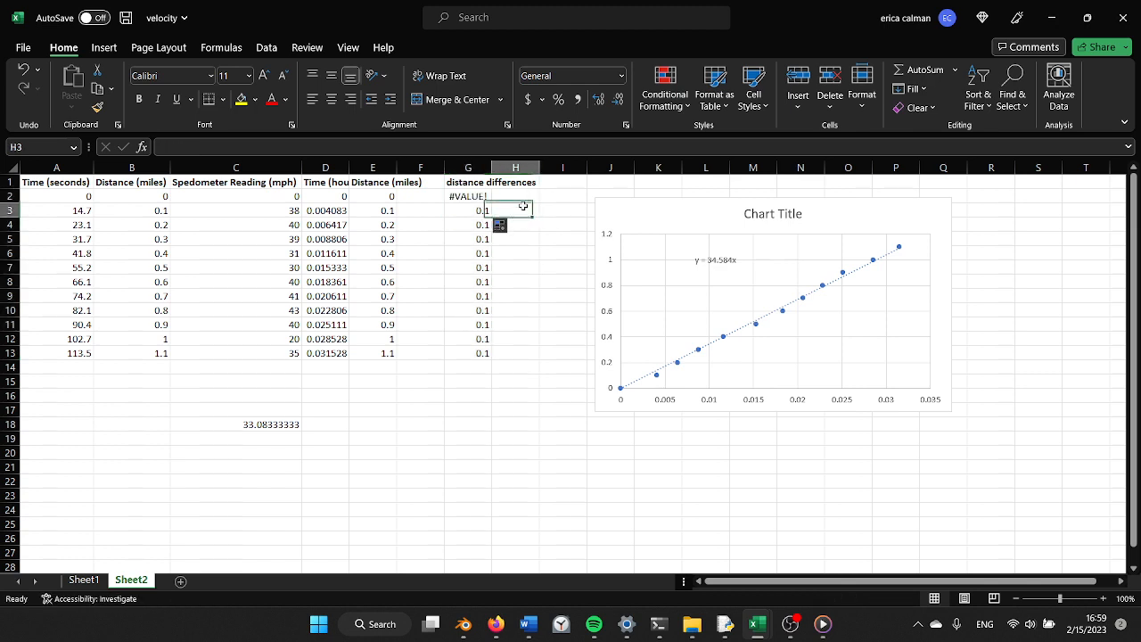
left_click(468, 194)
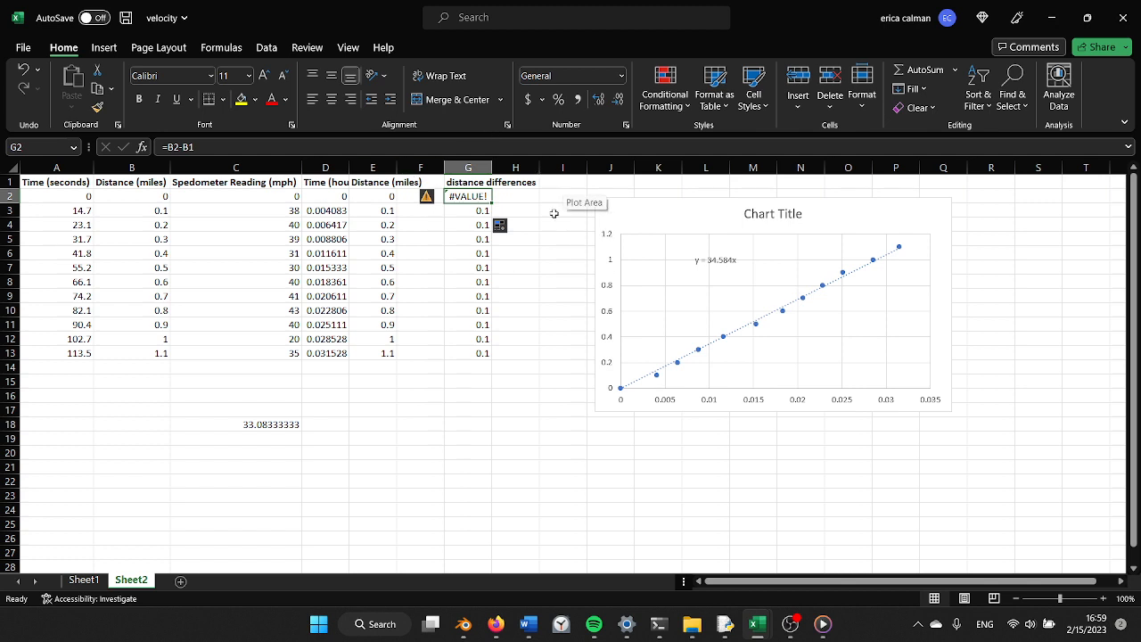
left_click(563, 273)
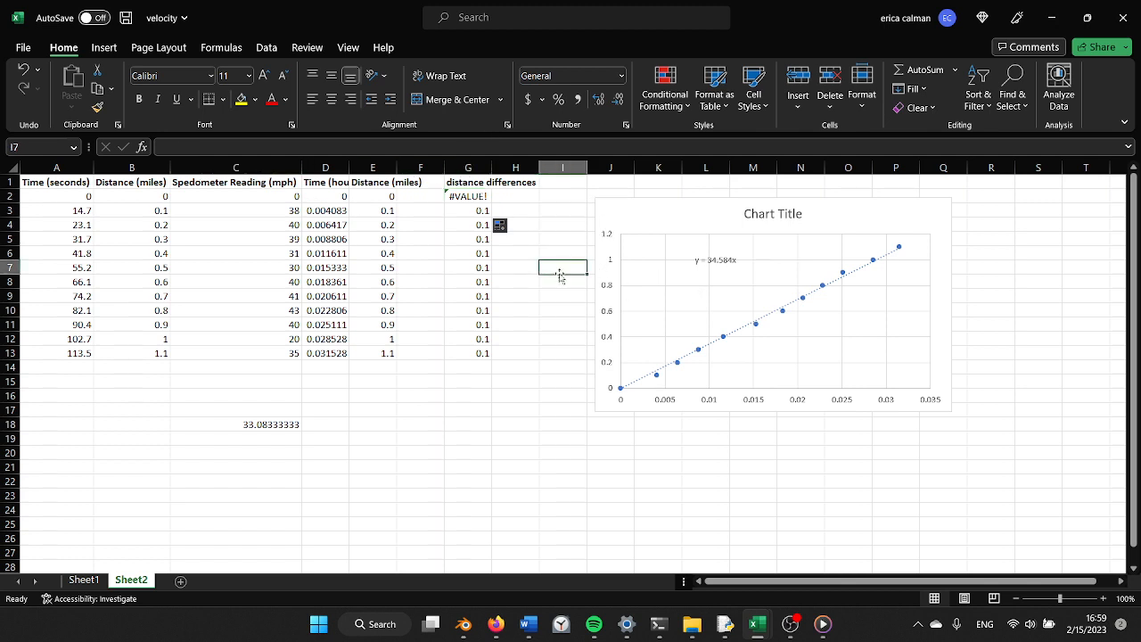
left_click(457, 212)
left_click(470, 196)
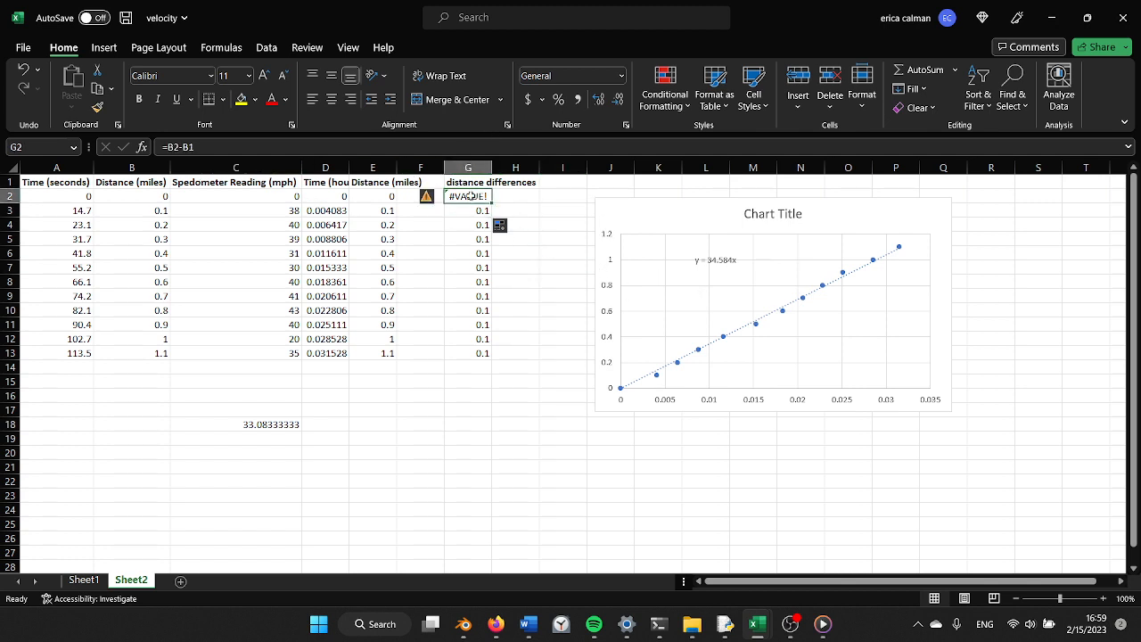
key("Delete")
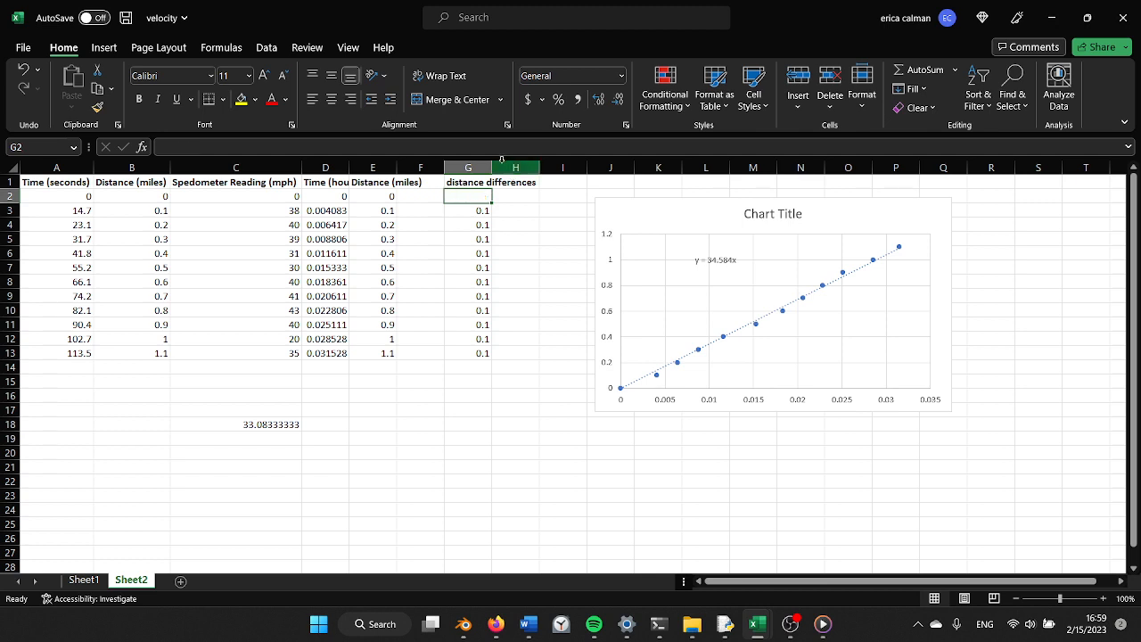
Widen column G to fit its heading and enter the column heading "time differences" in H1
left_click_drag(492, 167, 538, 169)
left_click(572, 180)
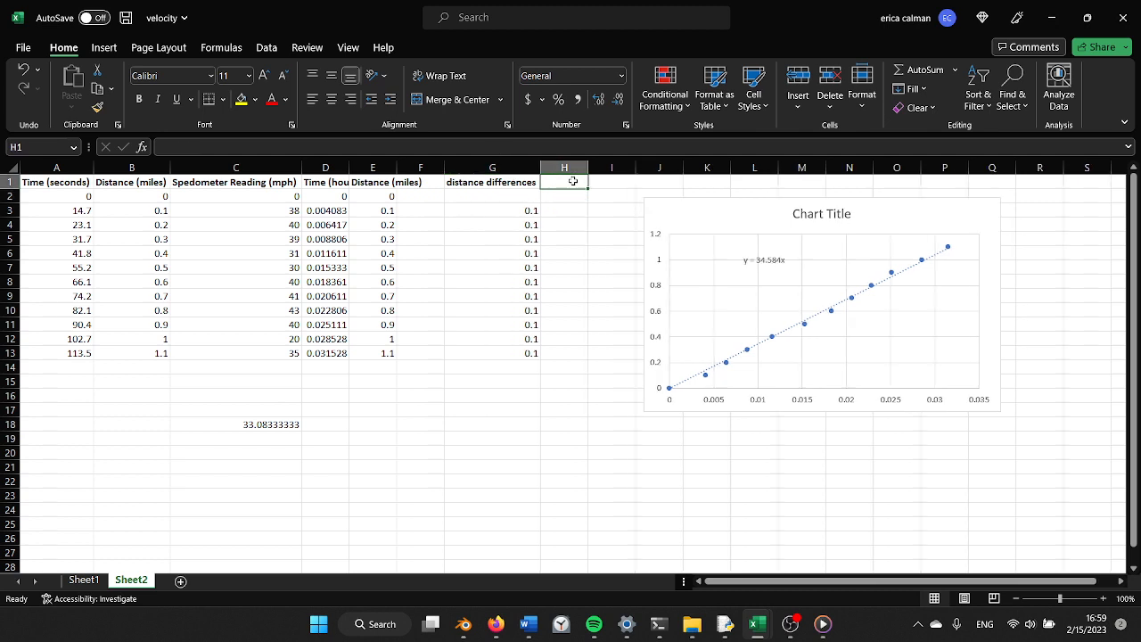
type("time differences")
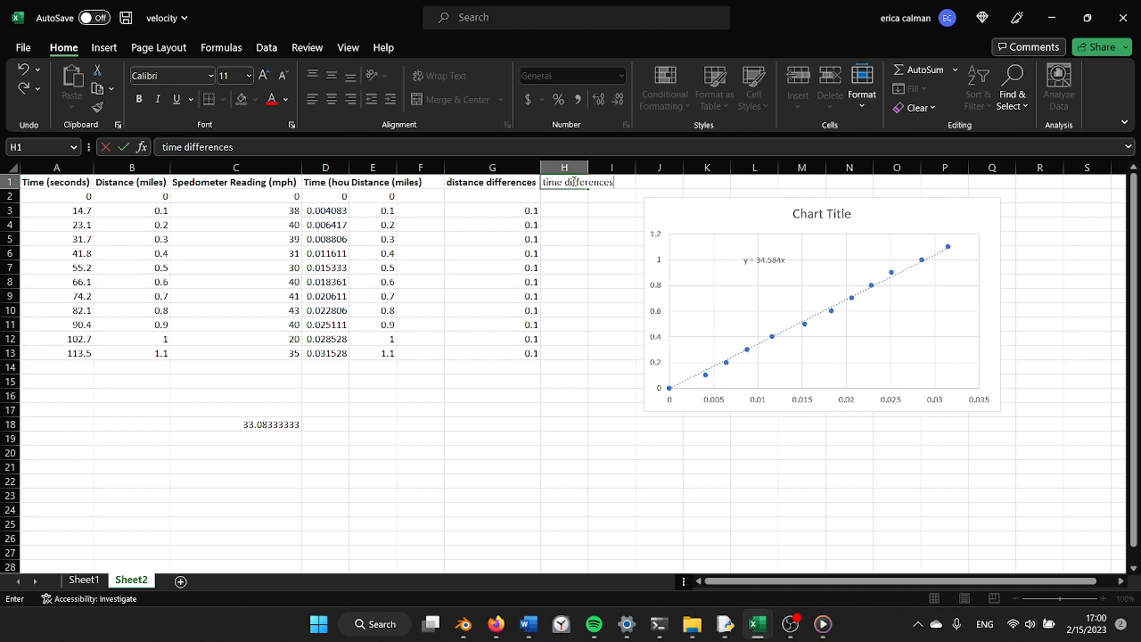
key("Return")
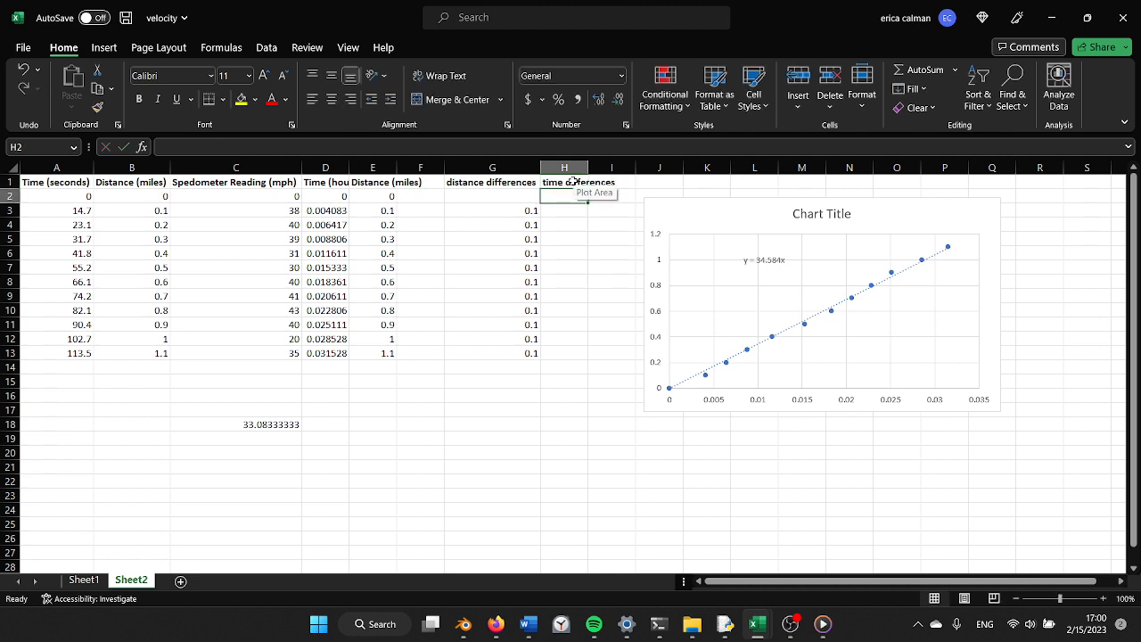
Calculate the difference between consecutive times in hours with =D3-D2 in H3 and fill the formula down to H13
key("Down")
type("=")
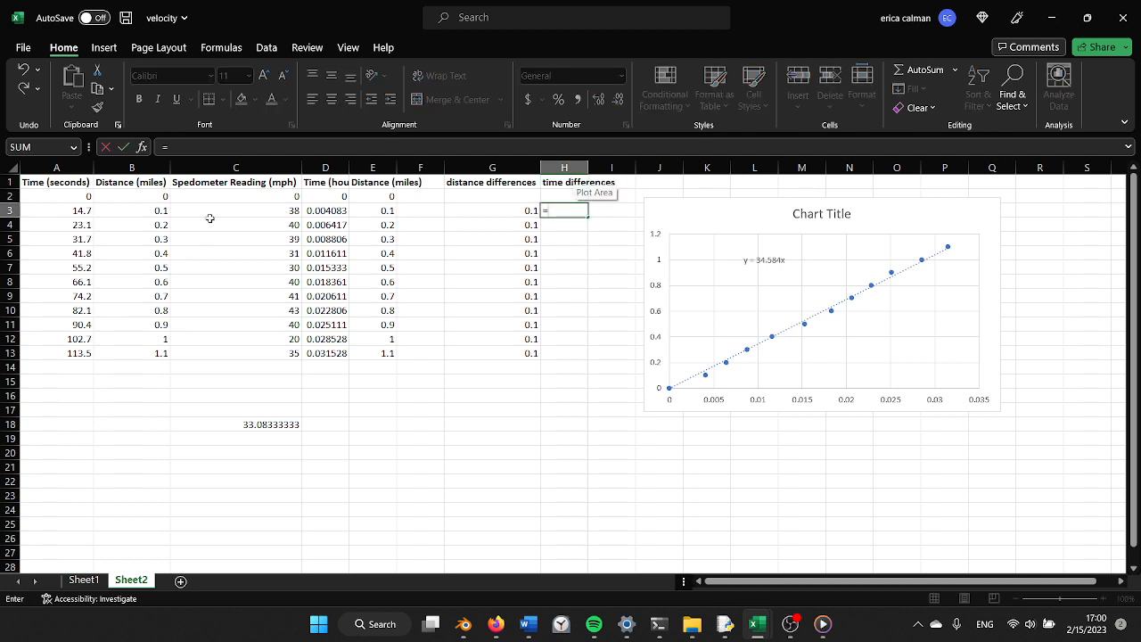
left_click(331, 211)
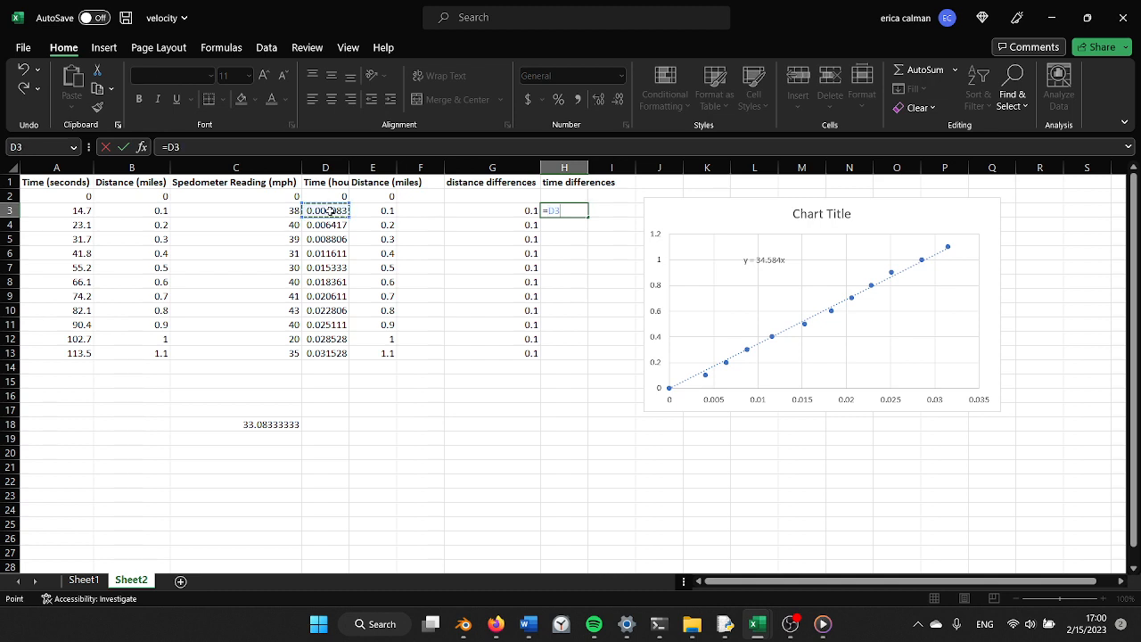
type("-")
left_click(327, 196)
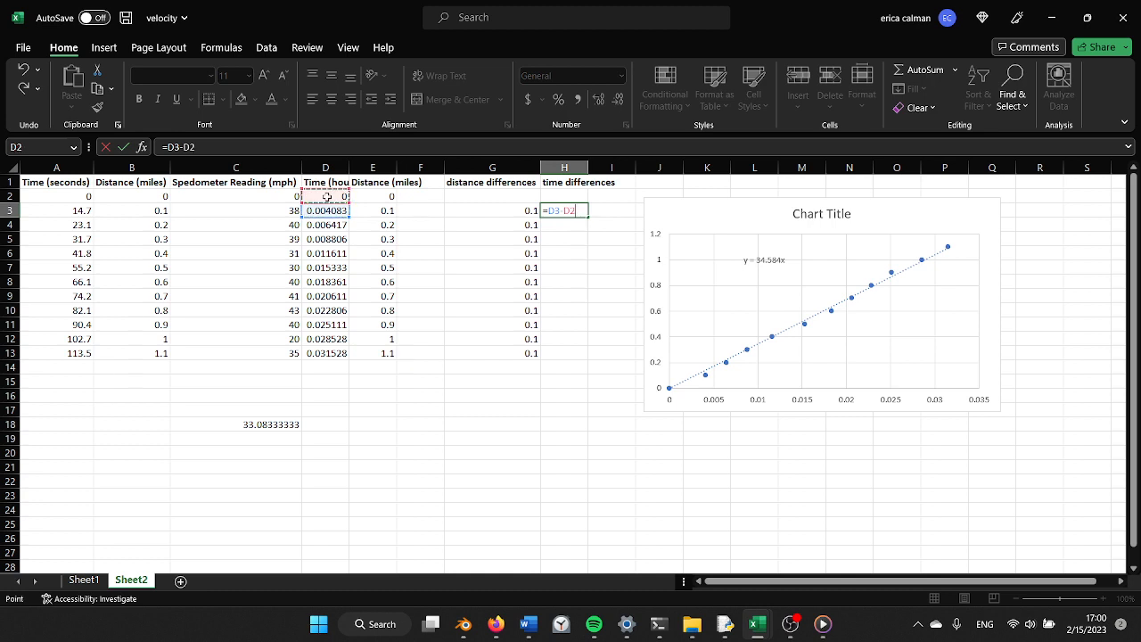
key("Return")
left_click(574, 212)
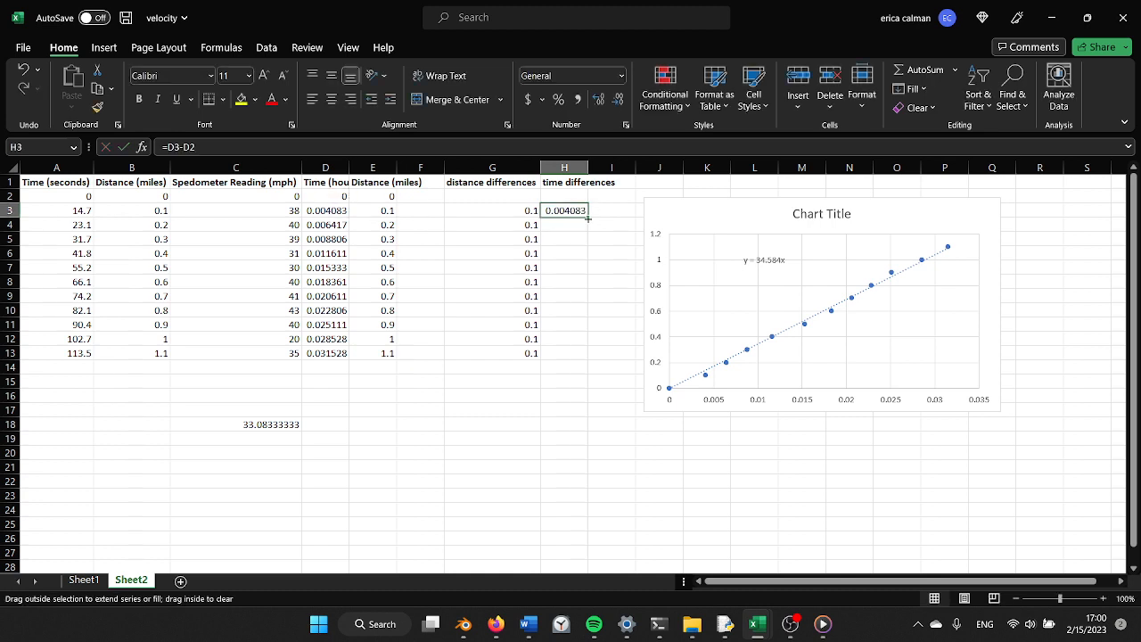
left_click_drag(589, 218, 590, 361)
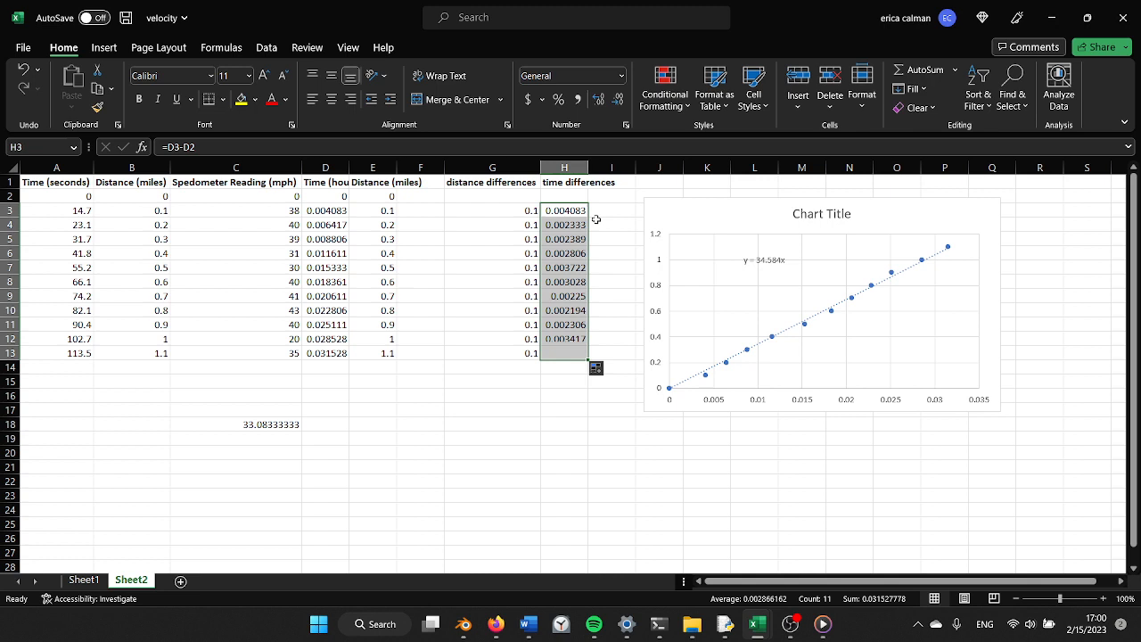
Fit column H to its contents and enter the column heading "Distance/times" in I1
double_click(587, 167)
left_click(636, 183)
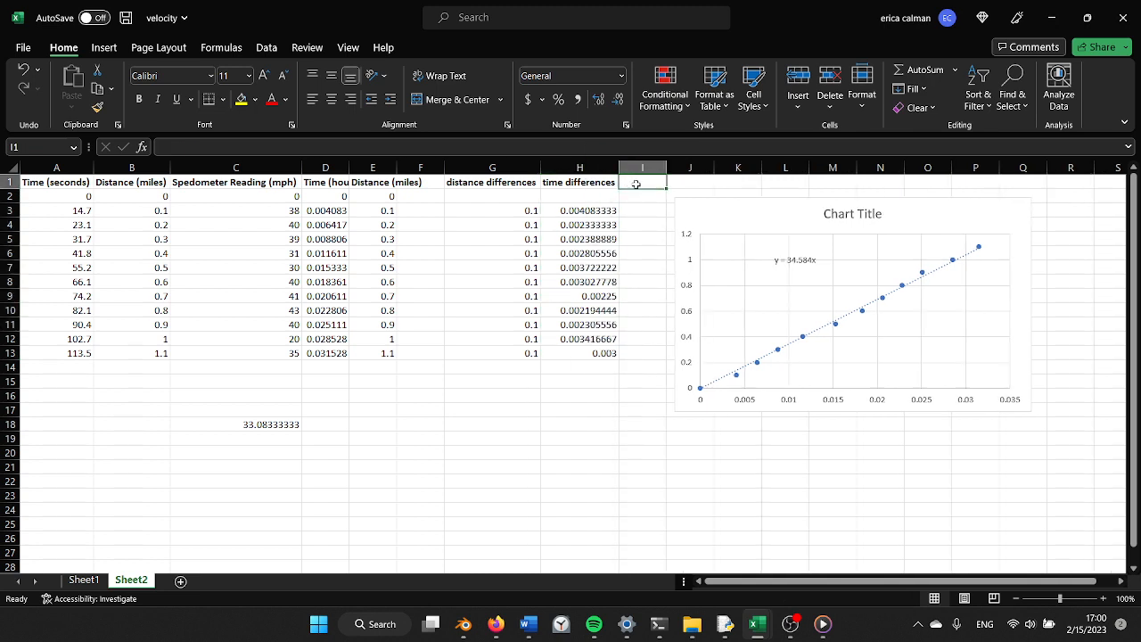
type("Distance")
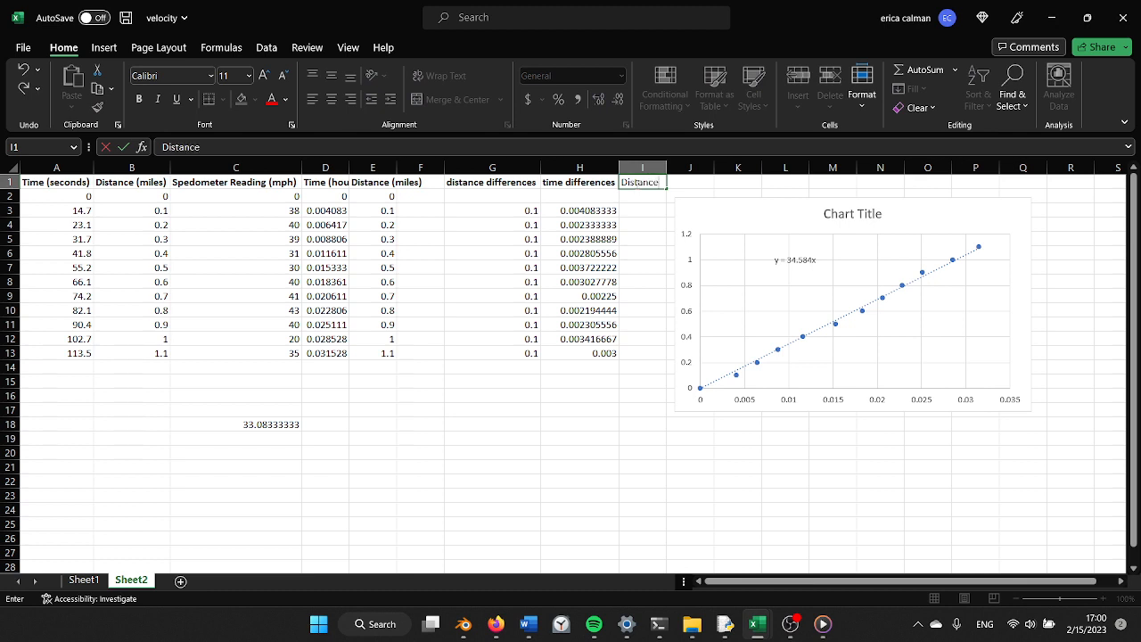
type("/times")
key("Return")
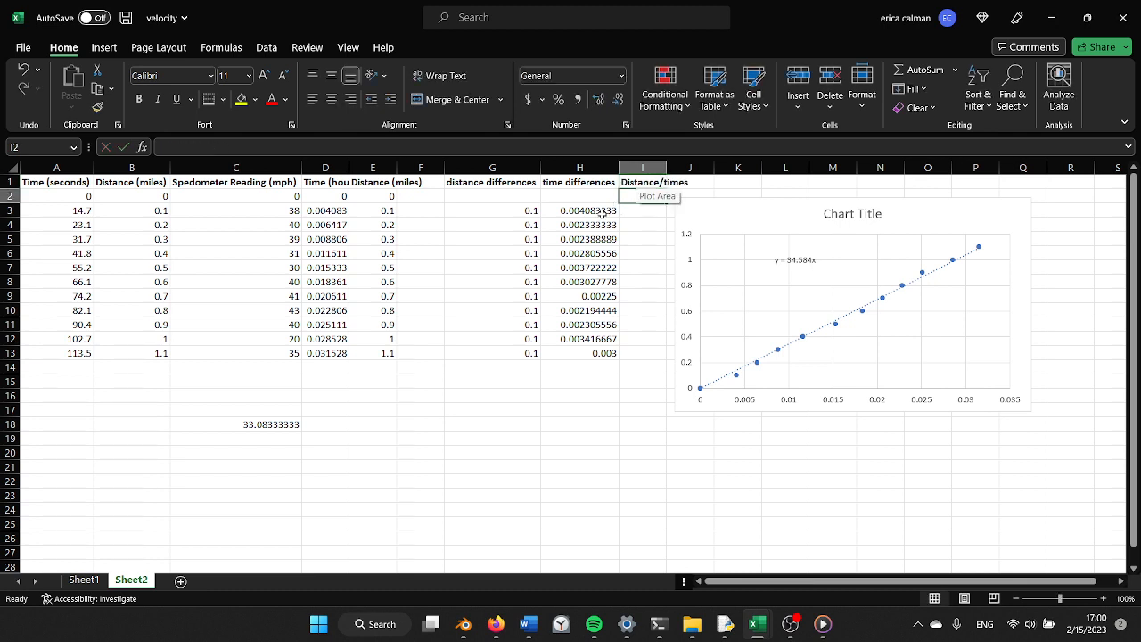
Divide the distance difference by the time difference with the formula =G3/H3 in I3
left_click(602, 212)
left_click(532, 211)
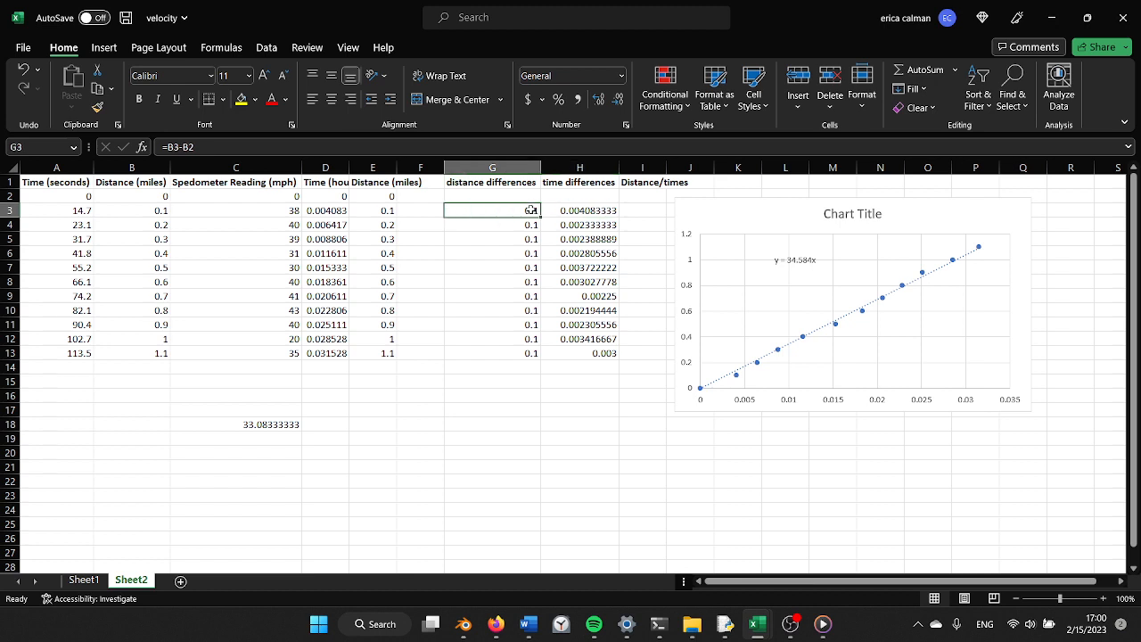
left_click(657, 210)
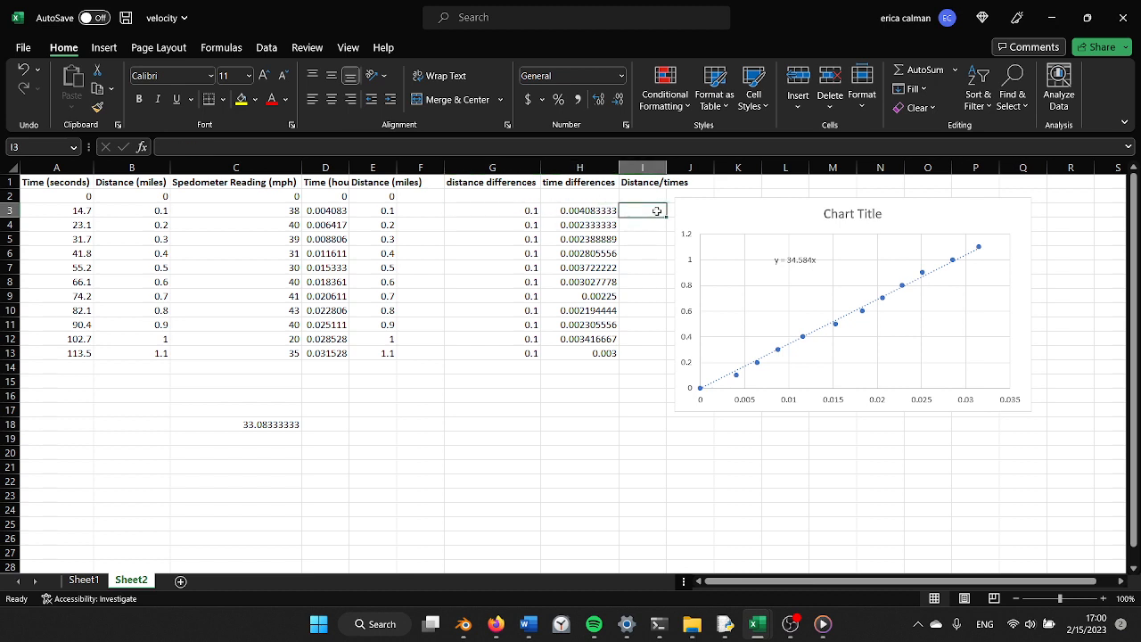
type("=")
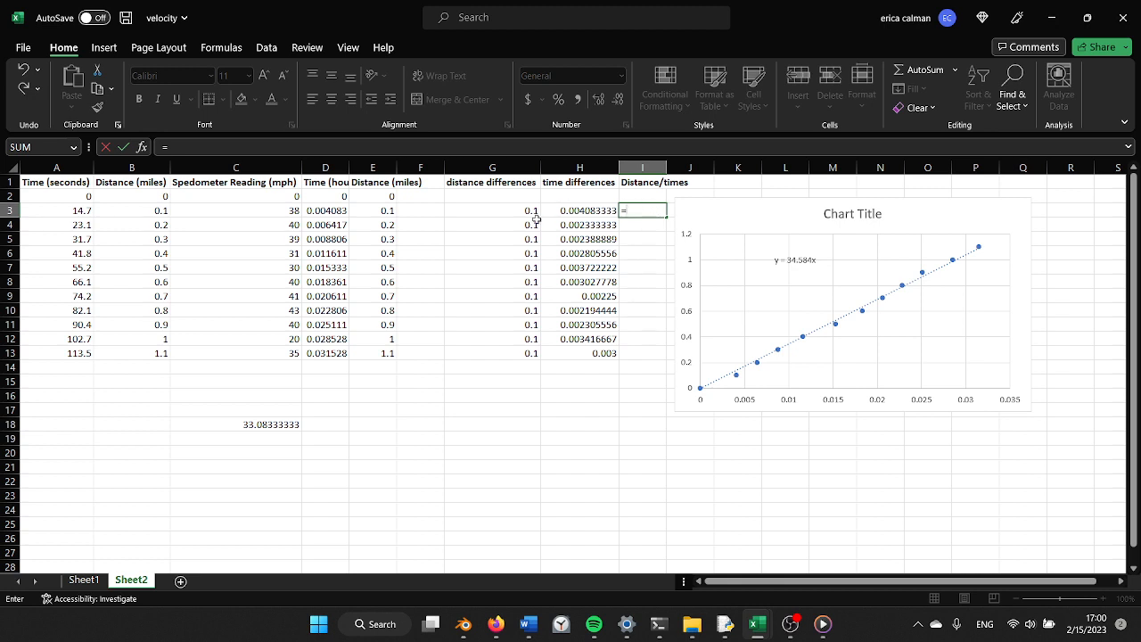
left_click(509, 213)
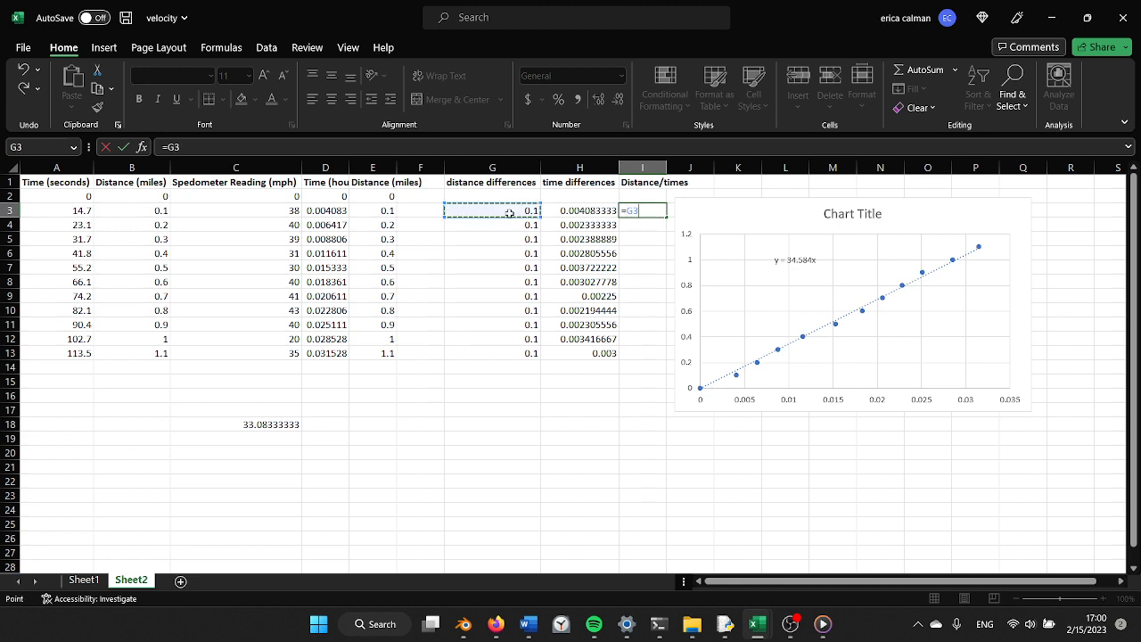
type("/")
left_click(578, 212)
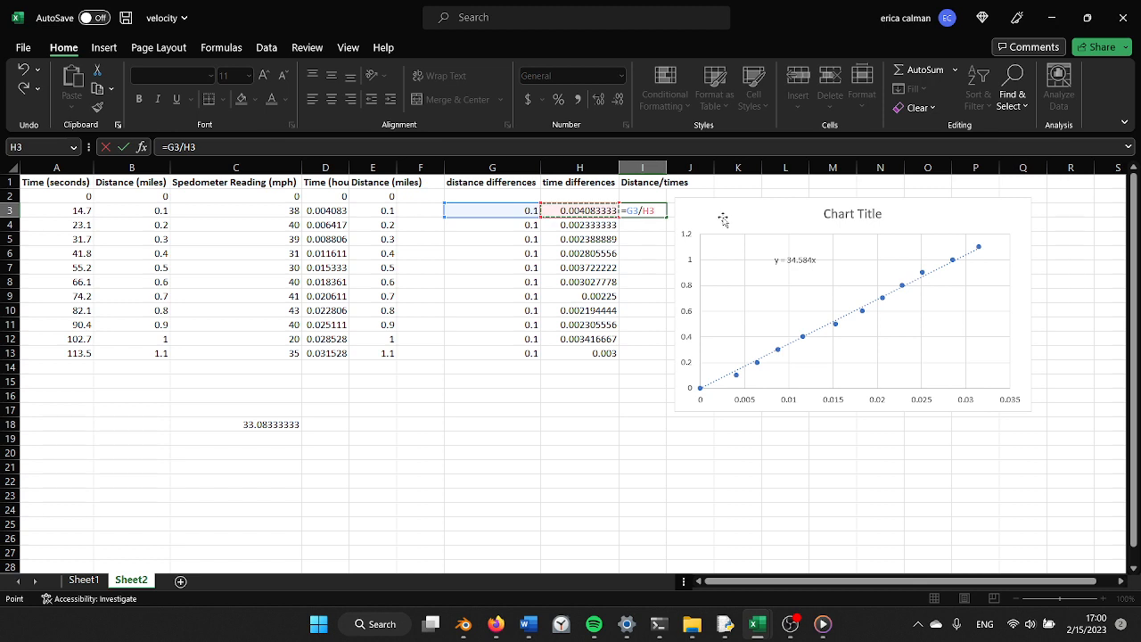
key("Return")
Move the scatter chart right to about columns K to R and fill the I3 formula down to I13
left_click(745, 202)
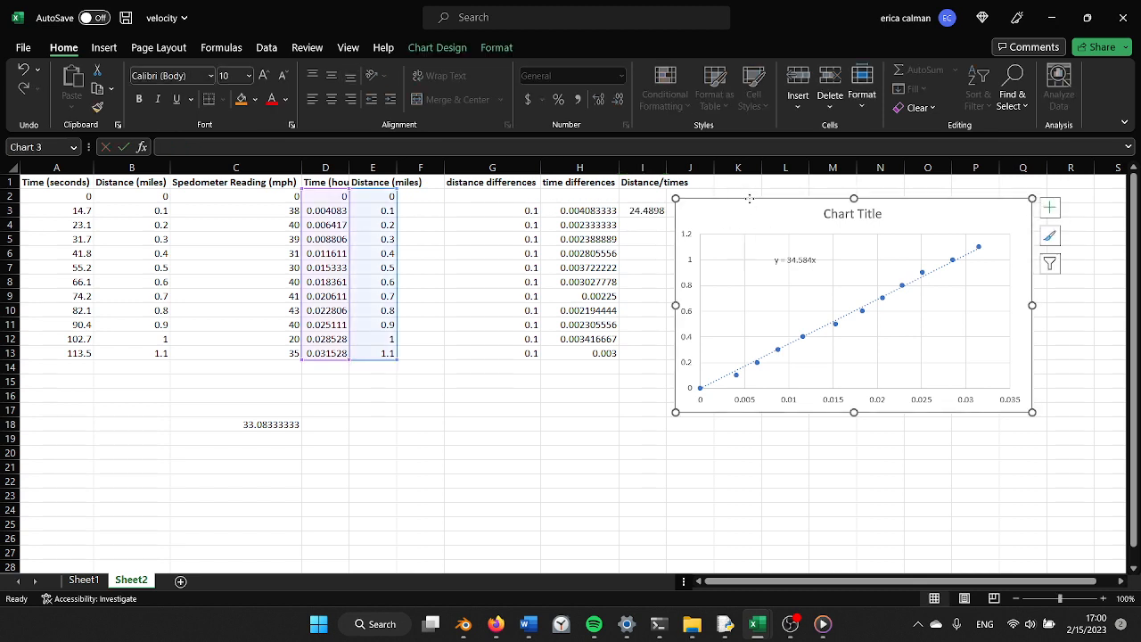
left_click_drag(744, 201, 794, 200)
left_click(649, 214)
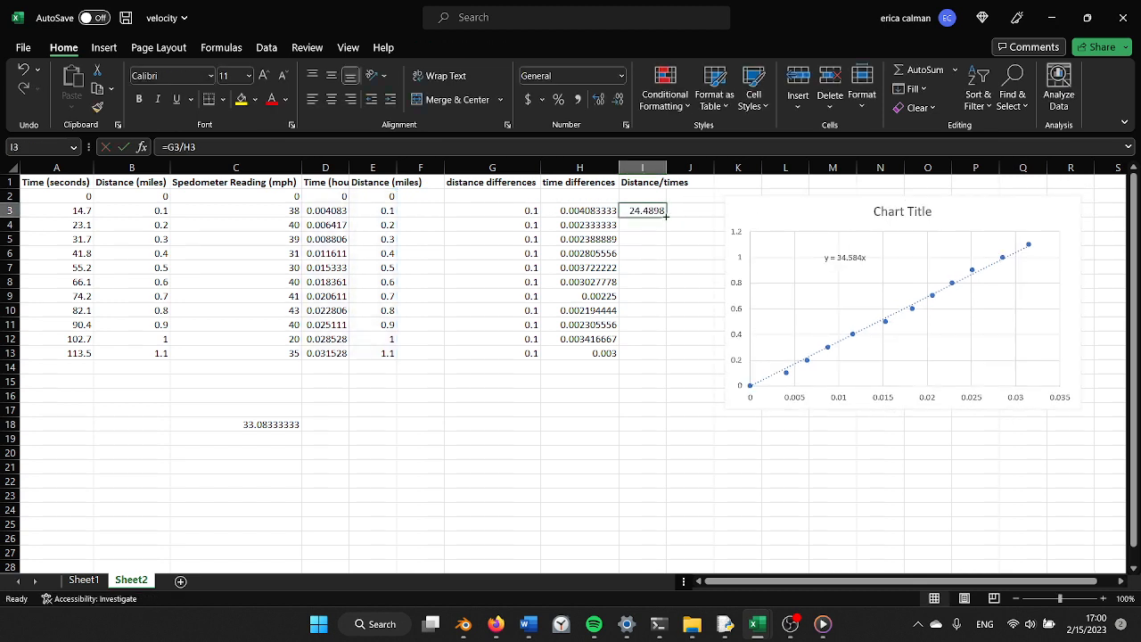
left_click_drag(666, 218, 654, 360)
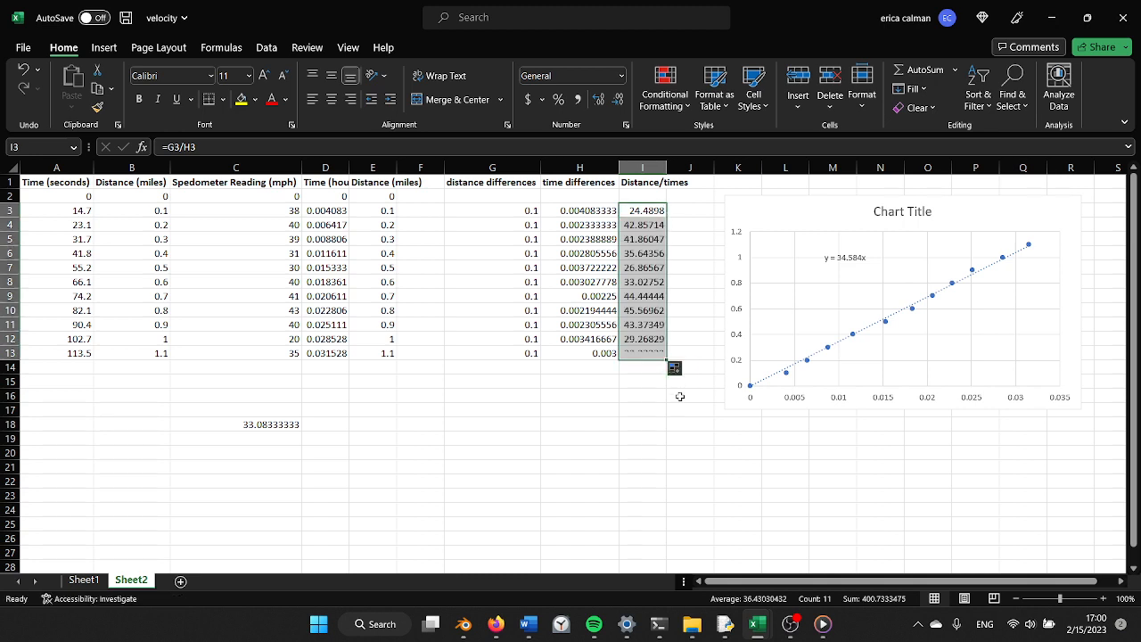
left_click(613, 421)
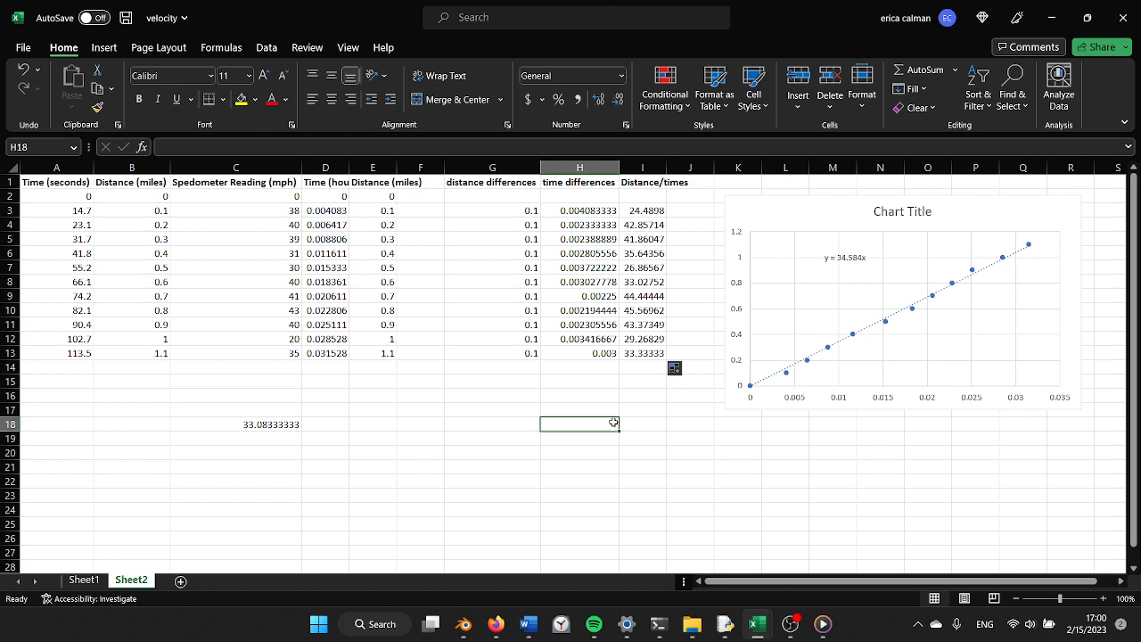
left_click(648, 210)
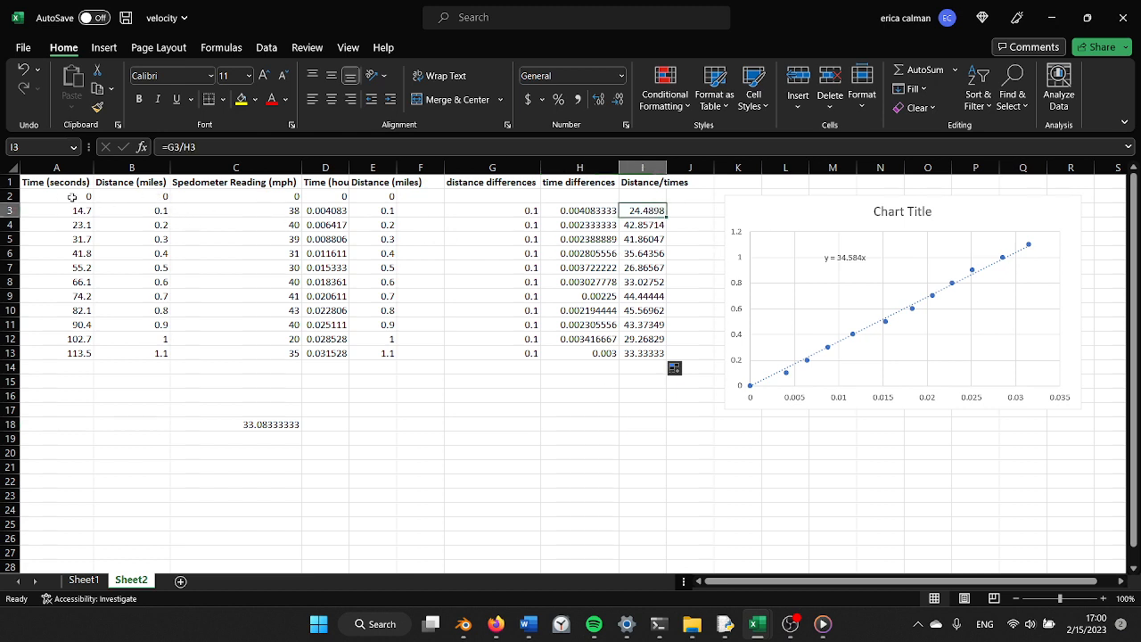
Insert a scatter chart of the speedometer readings C2:C13 and Distance/times values I2:I13 against the seconds in A2:A13, and undo it
left_click_drag(72, 196, 84, 353)
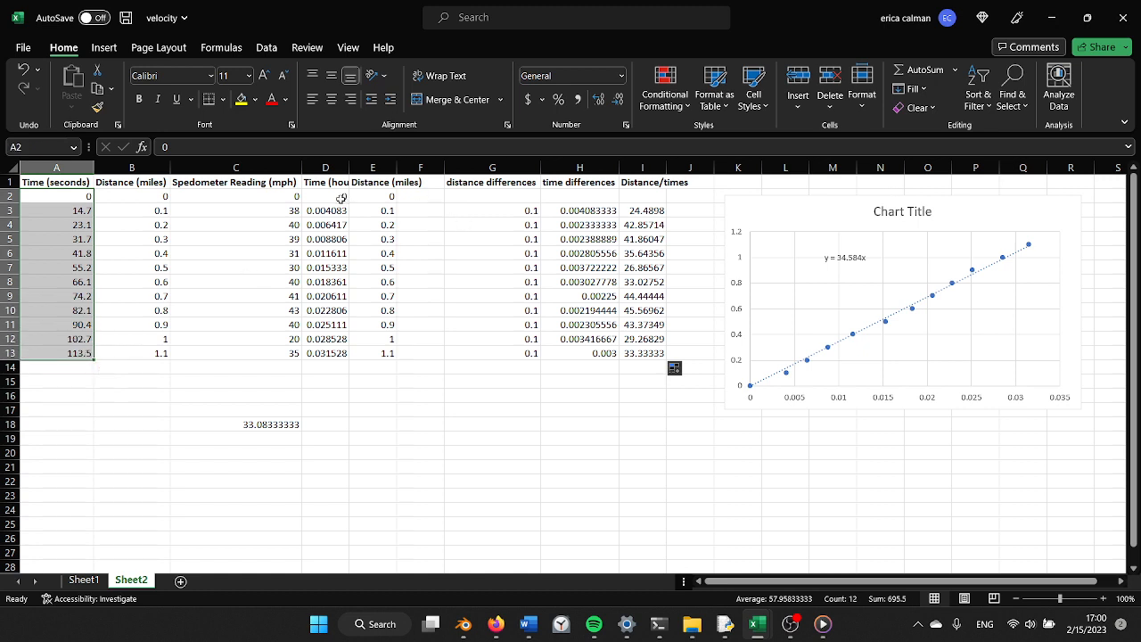
key("ctrl+q")
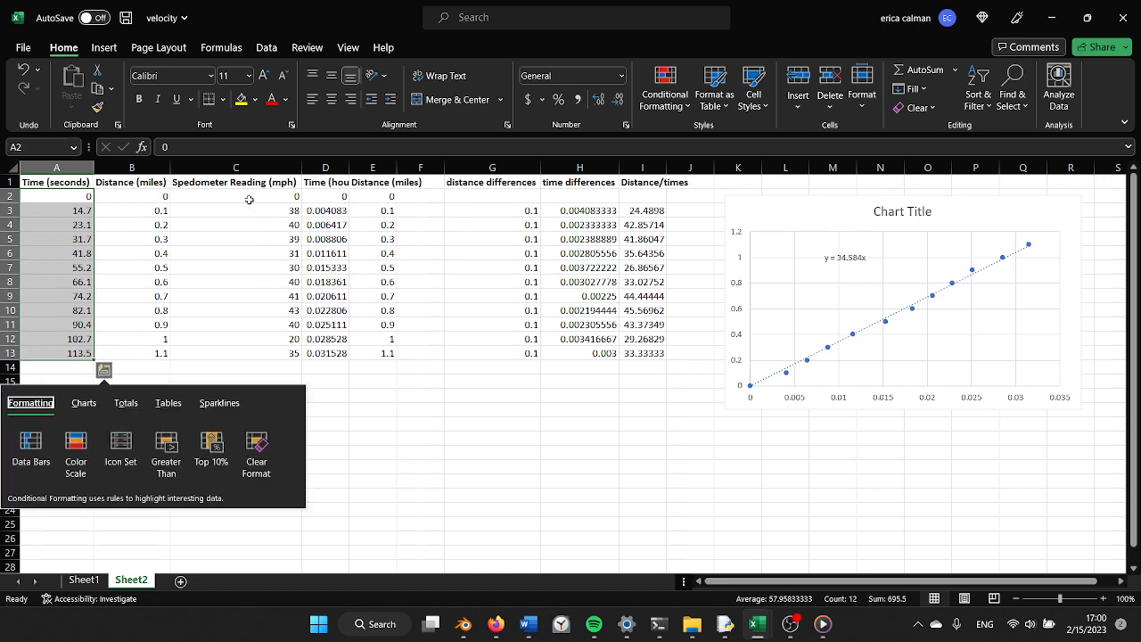
left_click_drag(249, 200, 248, 353)
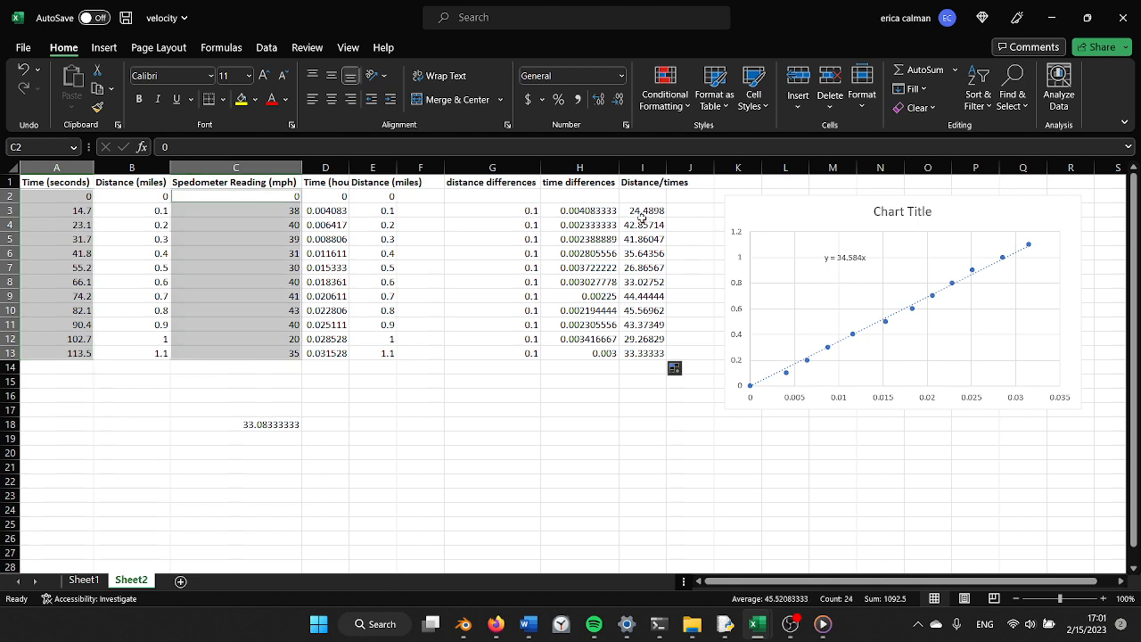
left_click_drag(642, 197, 642, 350)
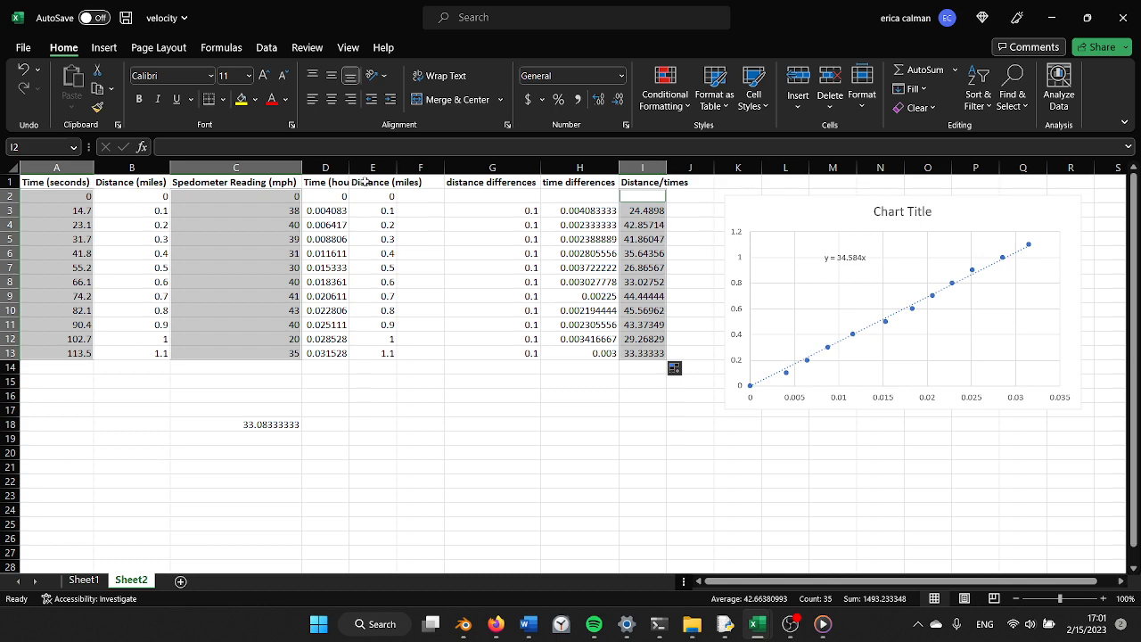
left_click(104, 47)
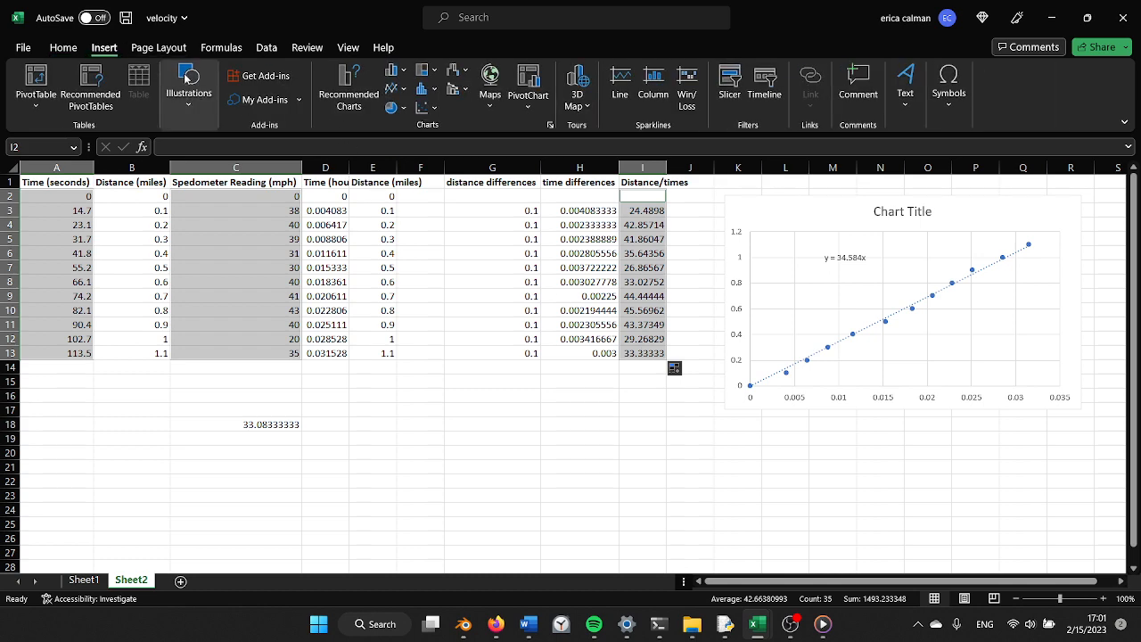
left_click(426, 107)
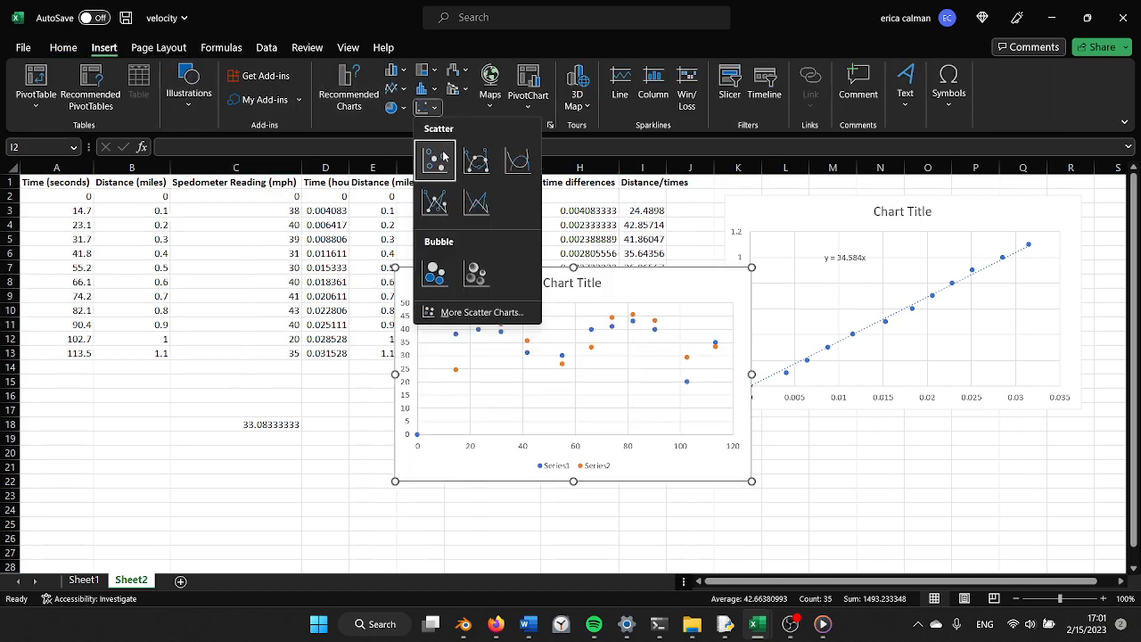
left_click(437, 157)
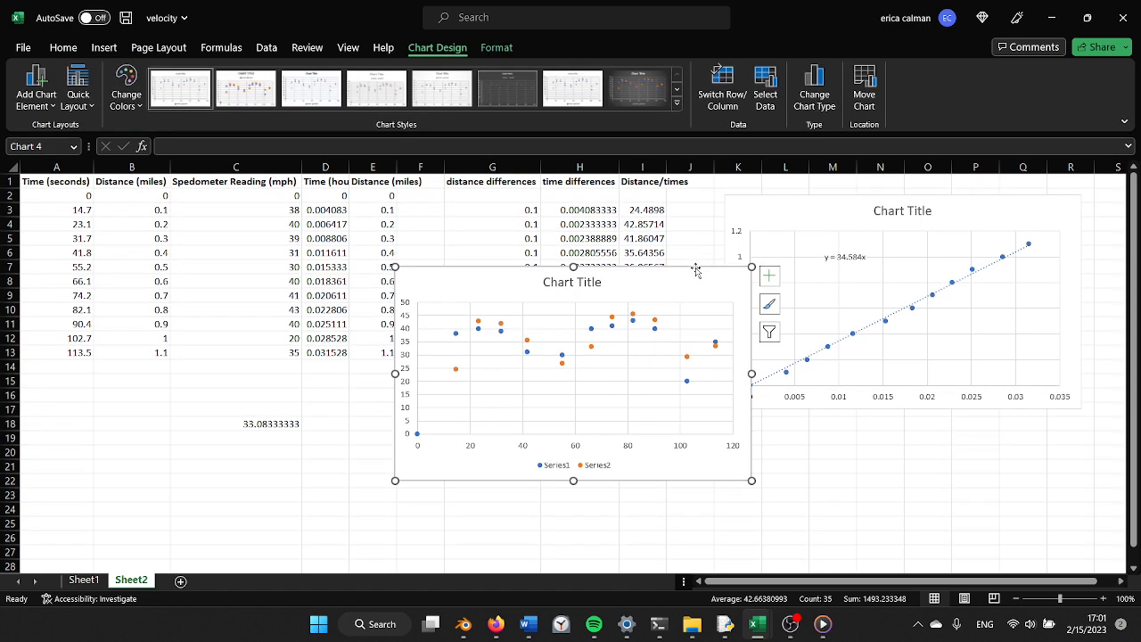
key("ctrl+z")
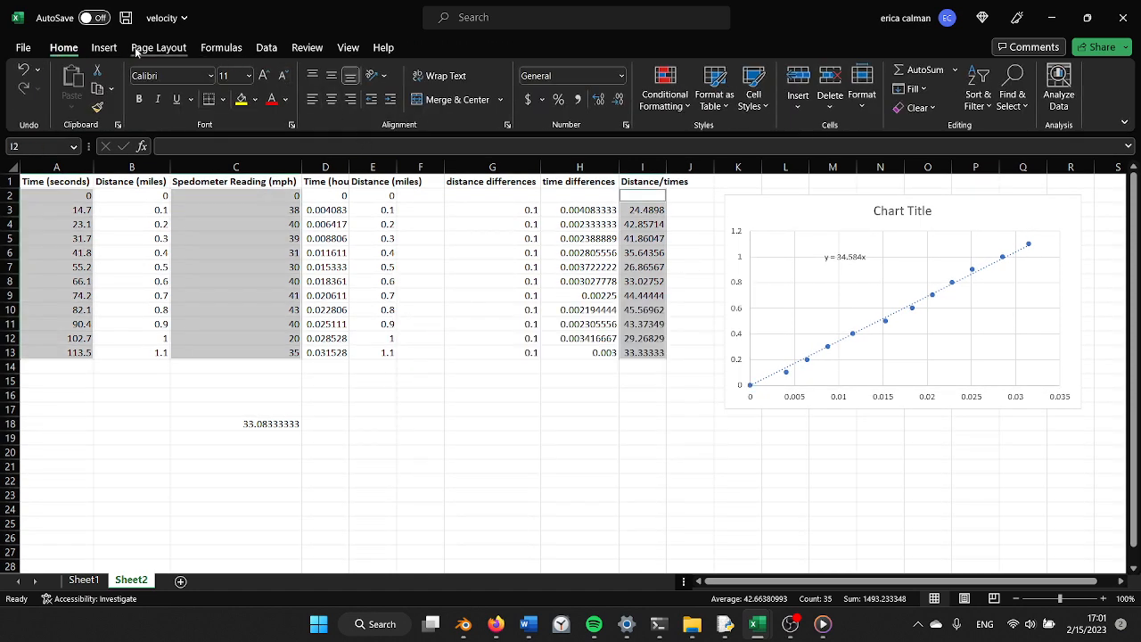
Insert a smooth-line scatter chart with markers from the selected ranges and move it below the data to about columns E to J, rows 19 to 33
left_click(116, 52)
left_click(424, 107)
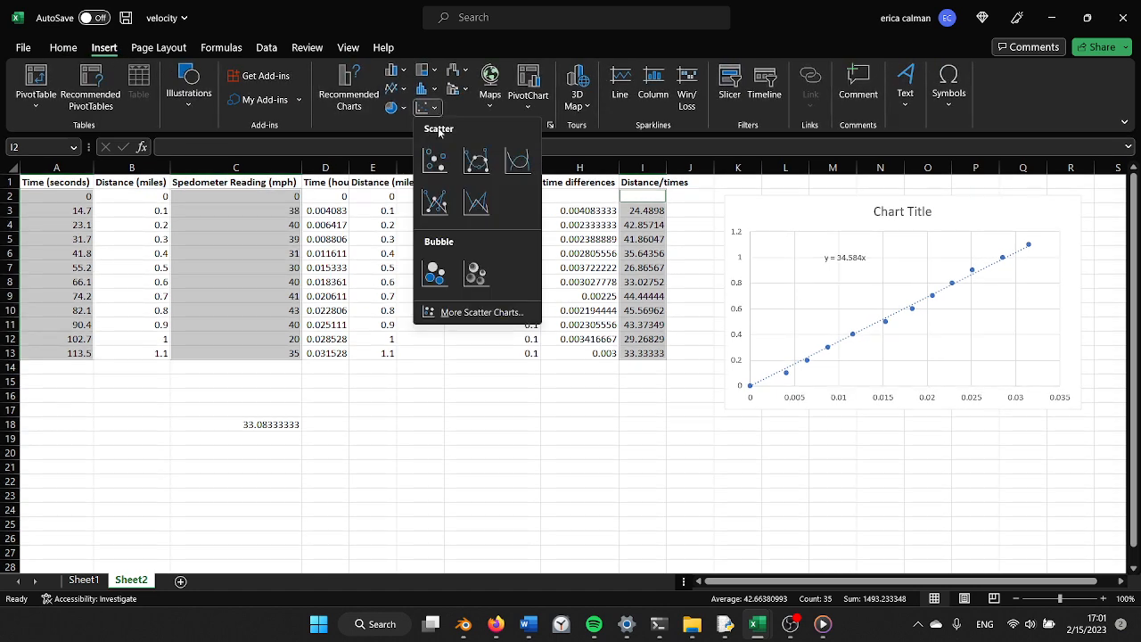
left_click(476, 161)
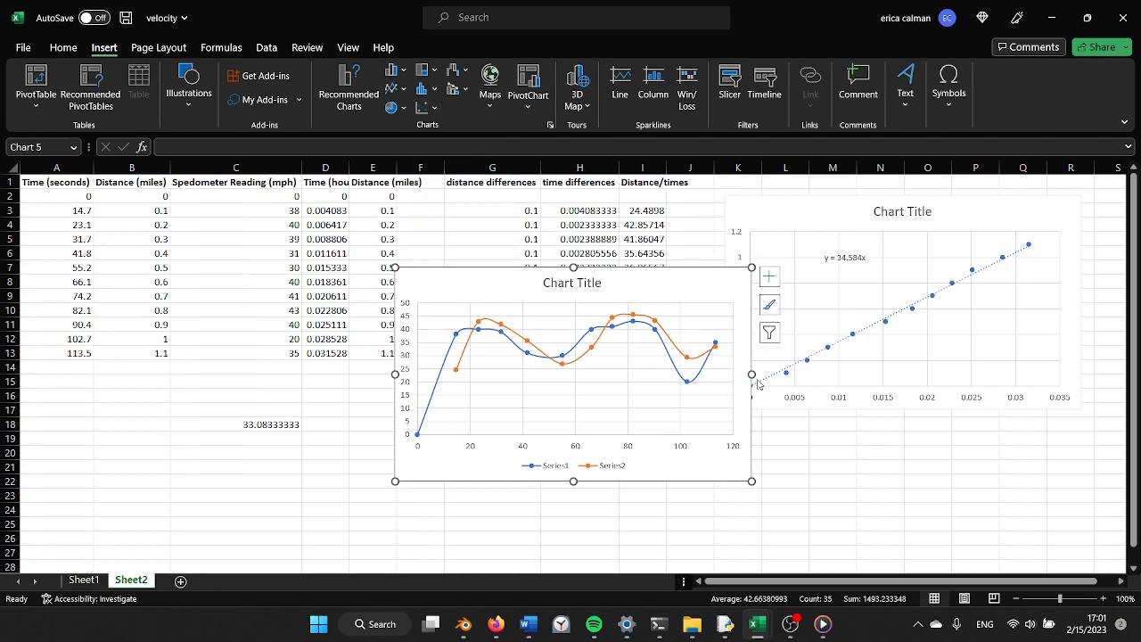
scroll(678, 425, "down", 1)
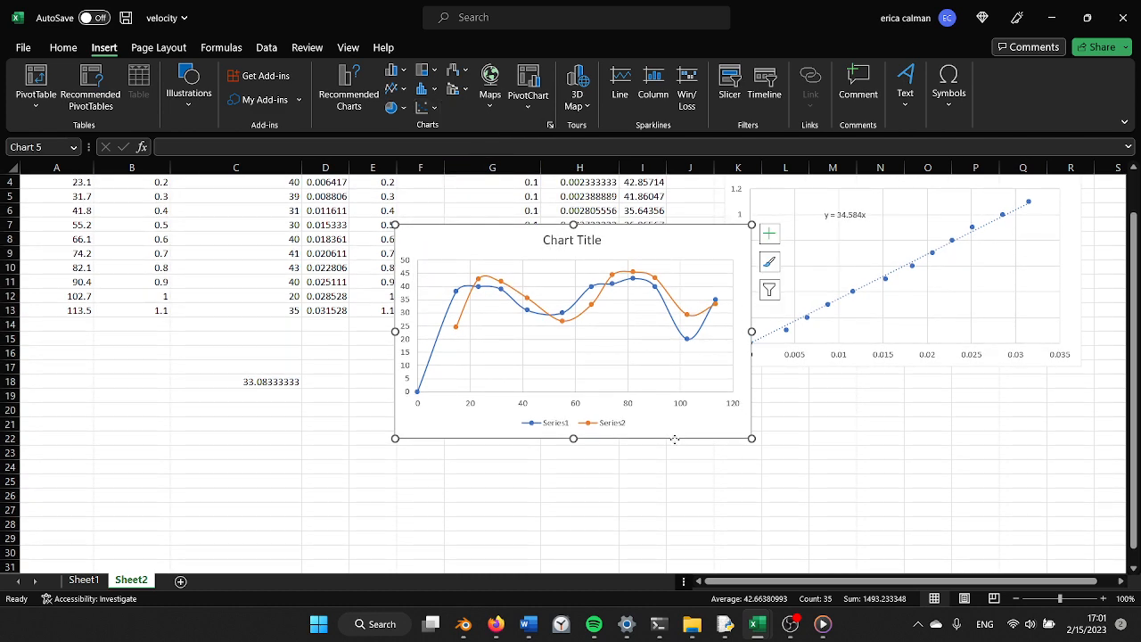
left_click_drag(675, 440, 621, 536)
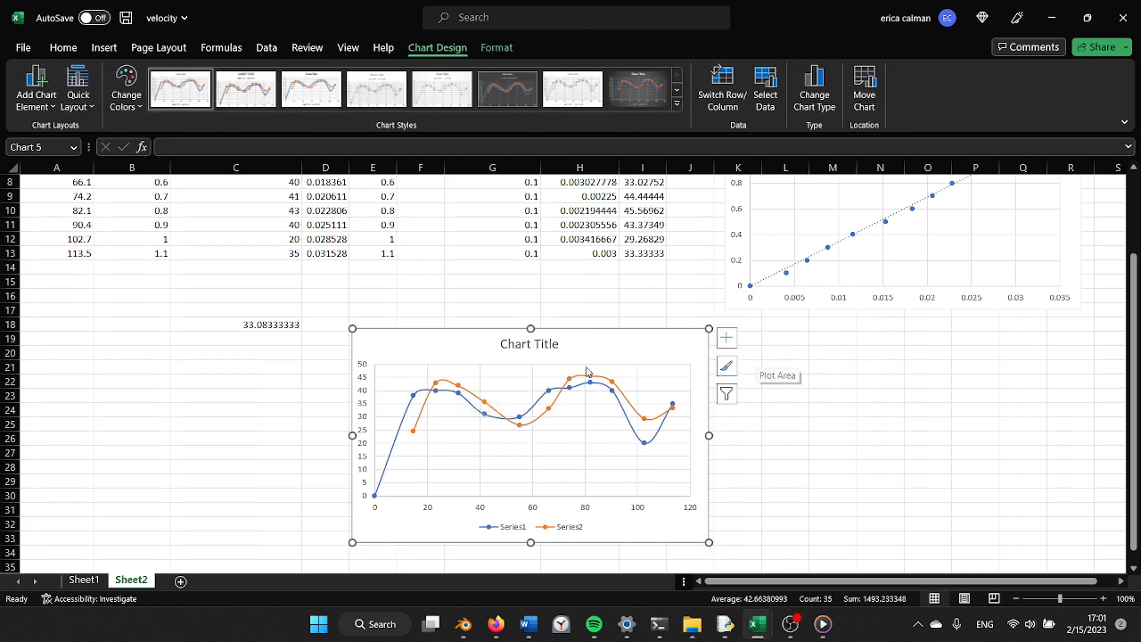
Compare the speedometer and Distance/times curves in the new chart with the time, distance and difference columns in the table
scroll(492, 412, "up", 3)
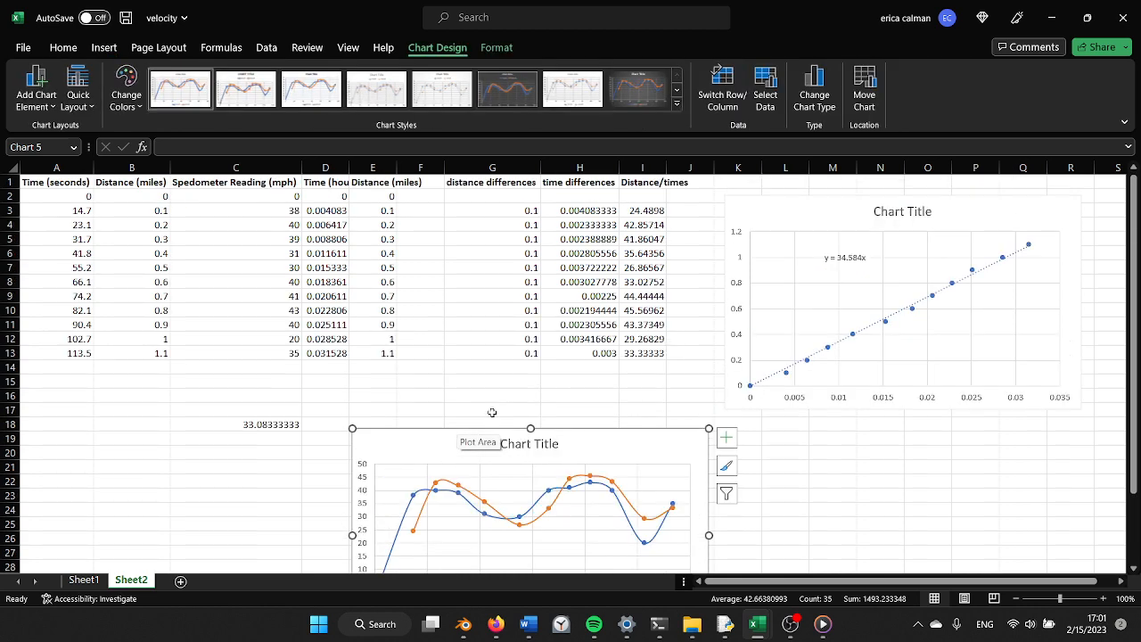
scroll(488, 376, "down", 2)
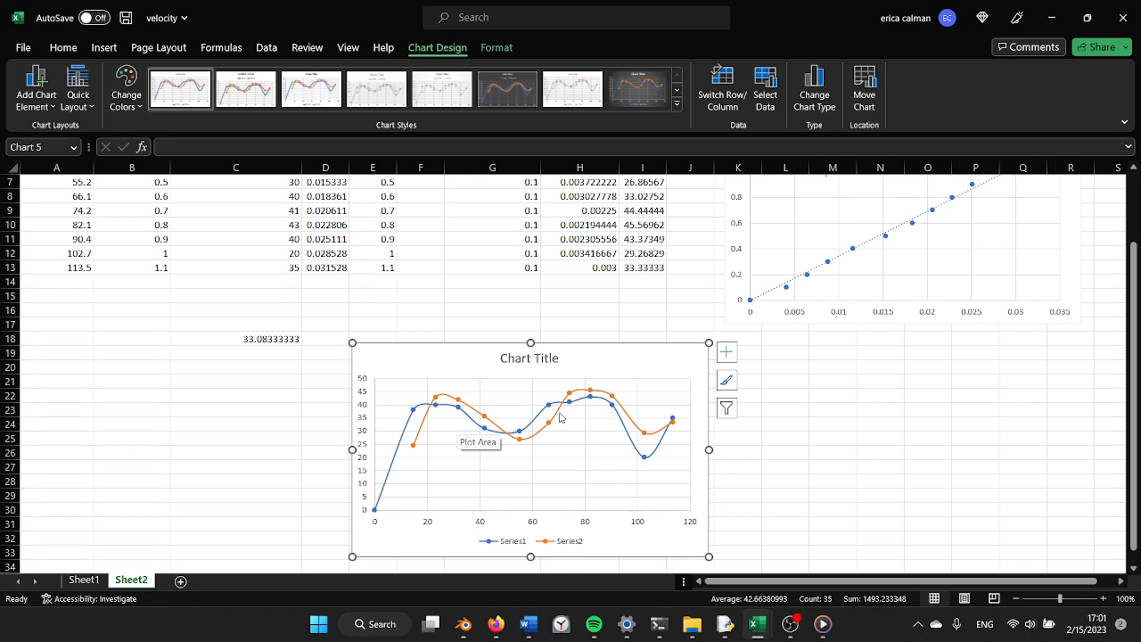
scroll(535, 357, "up", 2)
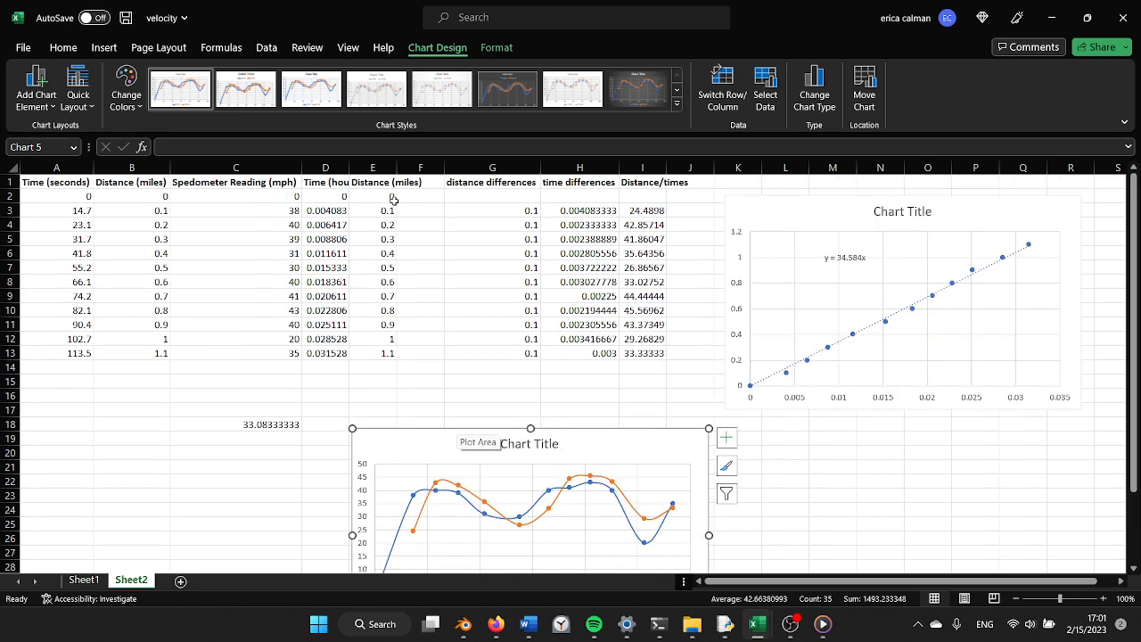
scroll(496, 362, "down", 5)
scroll(497, 362, "up", 4)
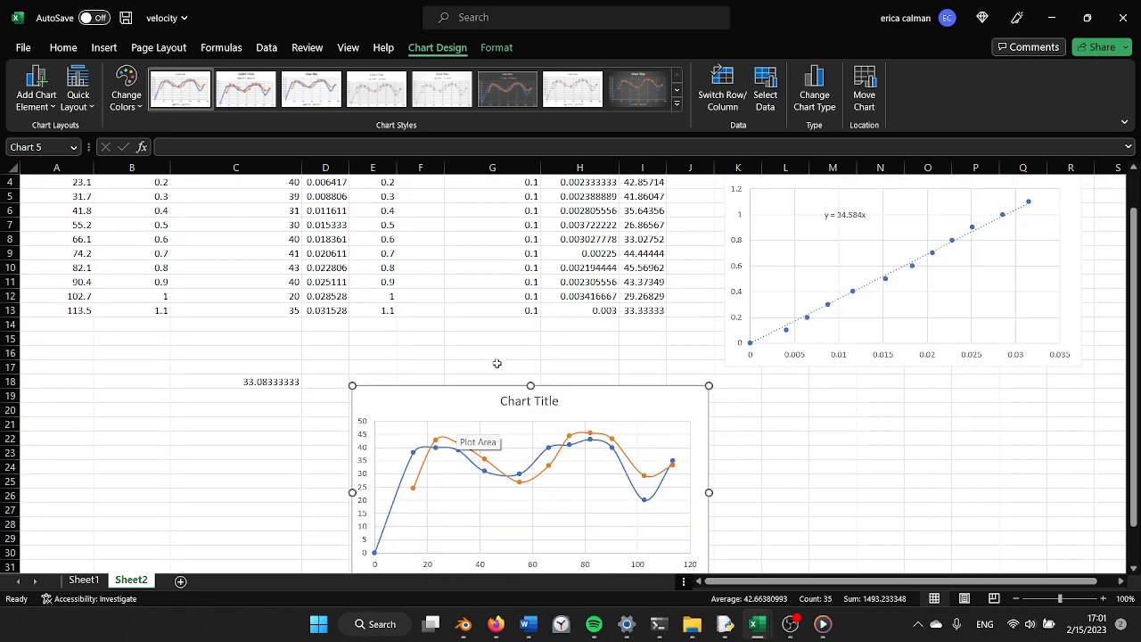
scroll(529, 432, "down", 2)
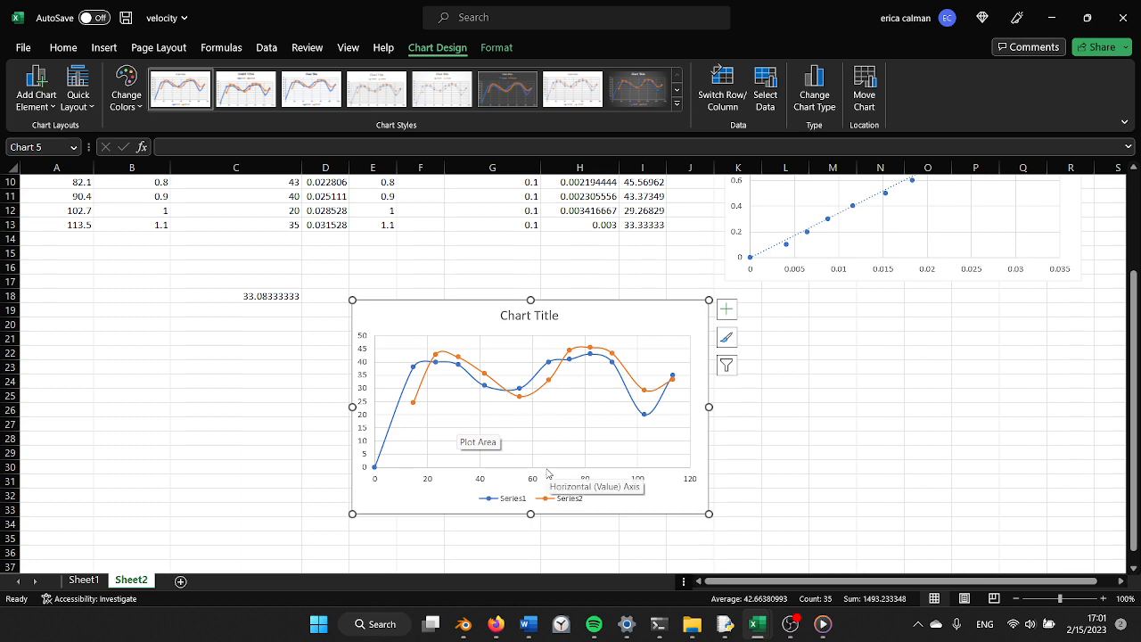
scroll(546, 473, "up", 3)
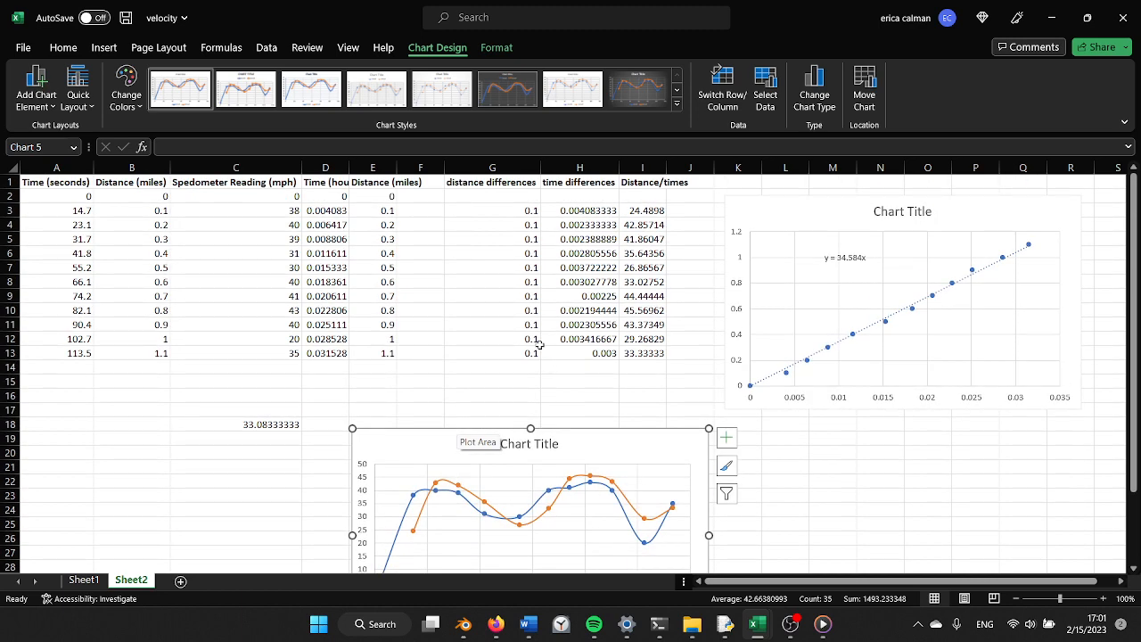
left_click(361, 321)
scroll(397, 328, "down", 3)
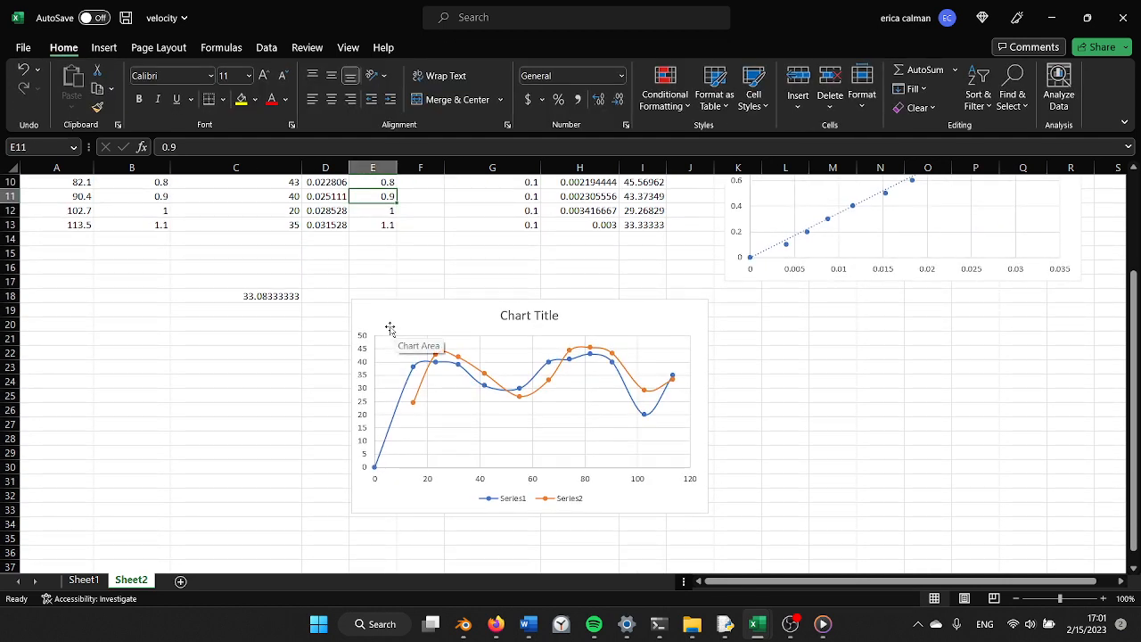
scroll(392, 331, "up", 3)
left_click(495, 369)
scroll(481, 379, "down", 2)
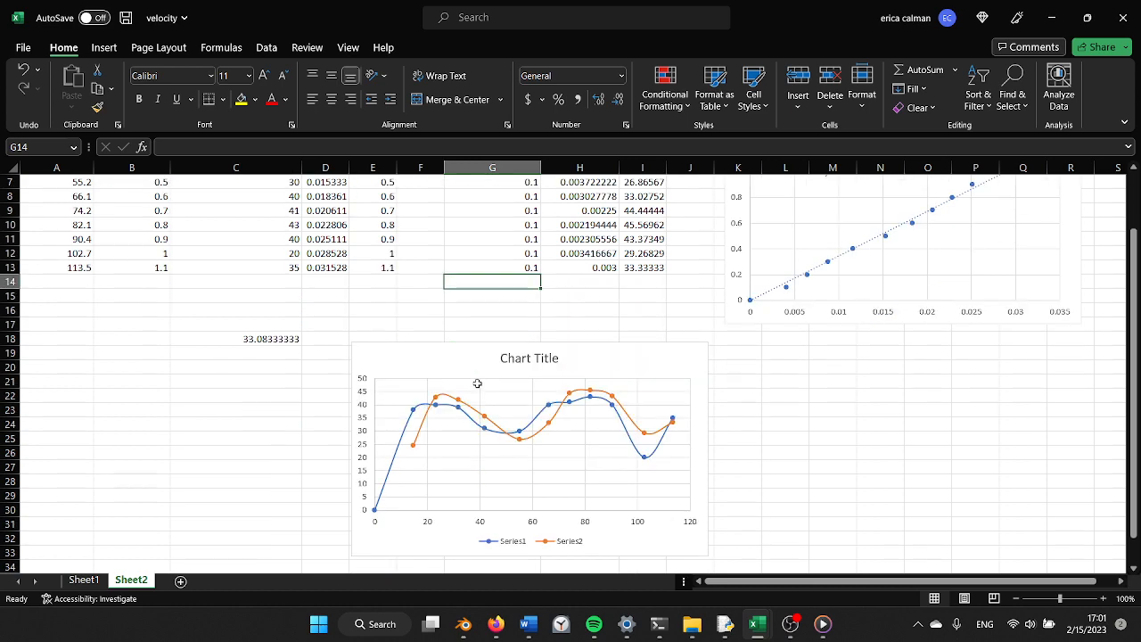
scroll(477, 383, "up", 2)
left_click(466, 407)
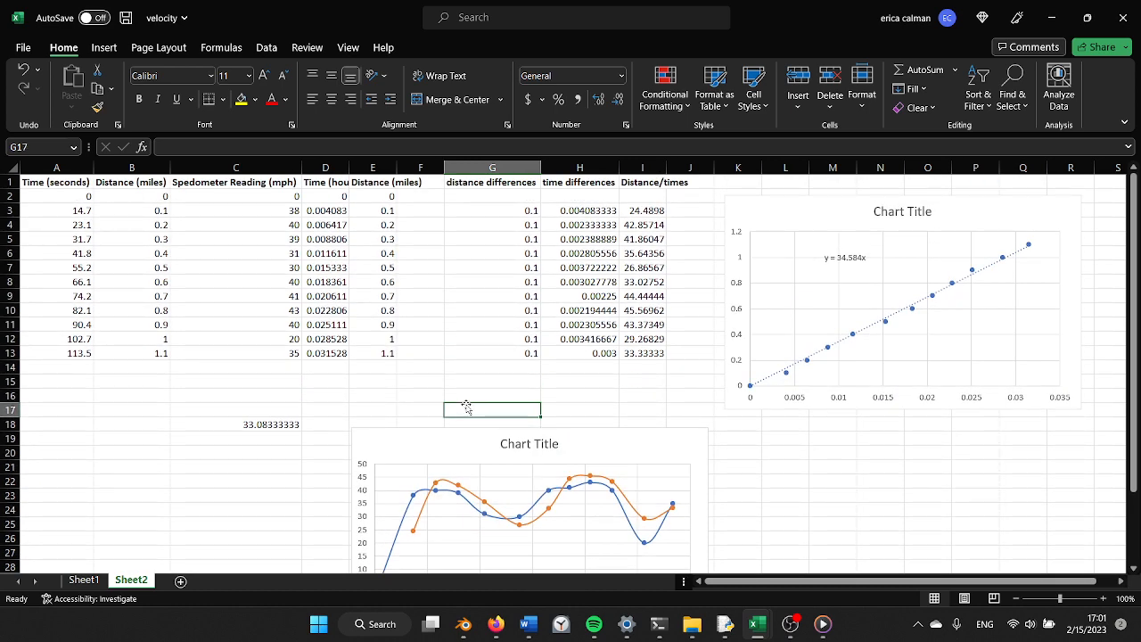
scroll(466, 407, "down", 2)
scroll(399, 321, "up", 2)
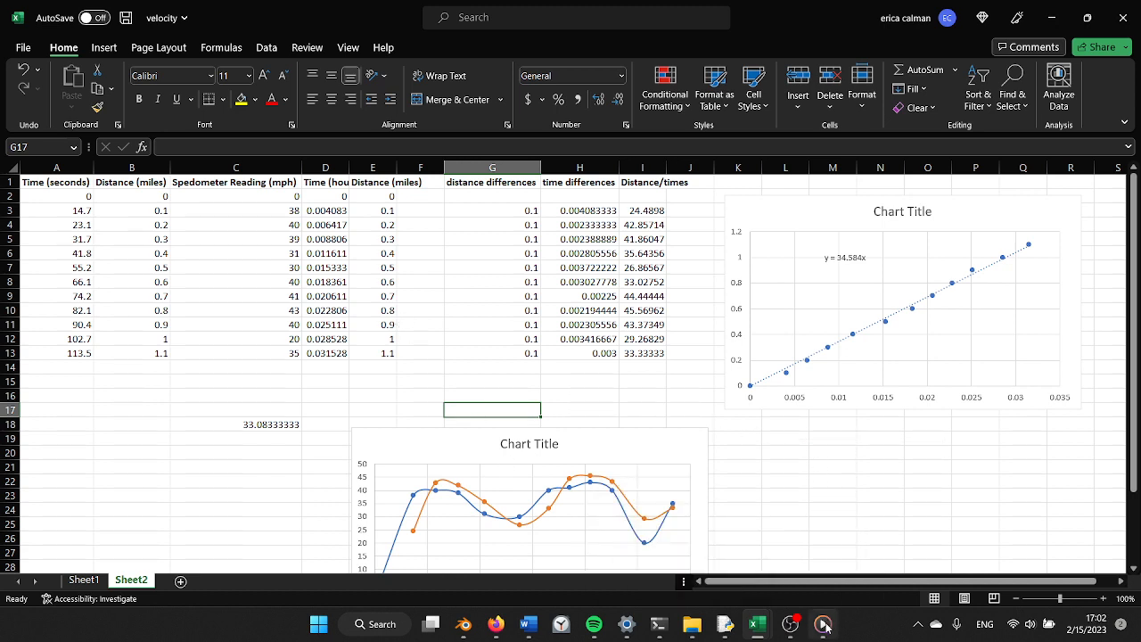
mouse_move(825, 628)
left_click(790, 625)
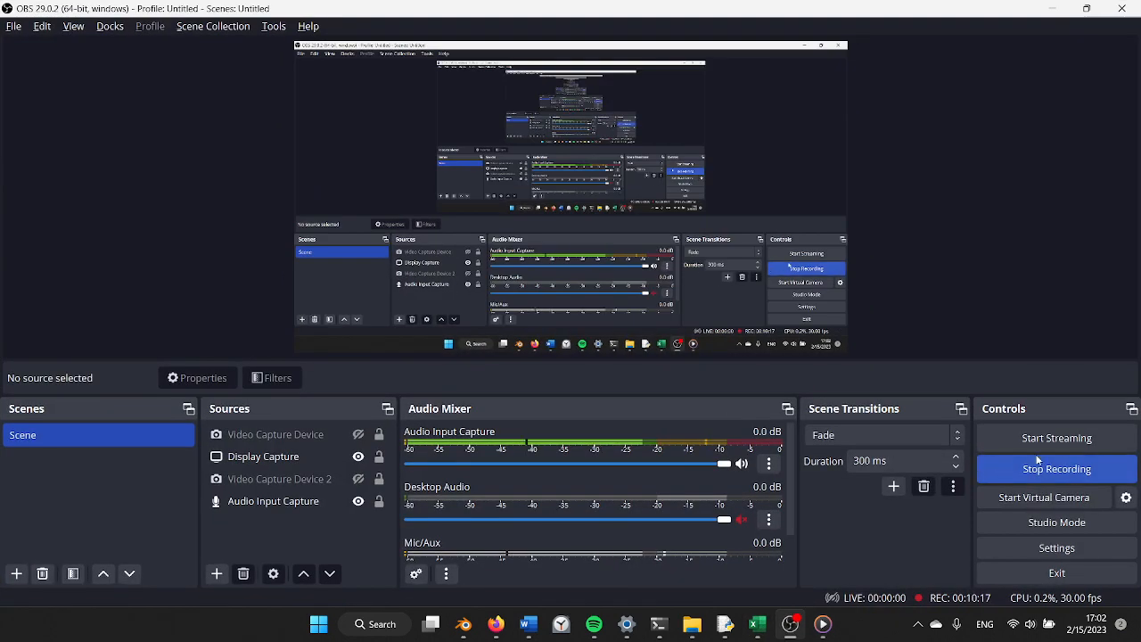